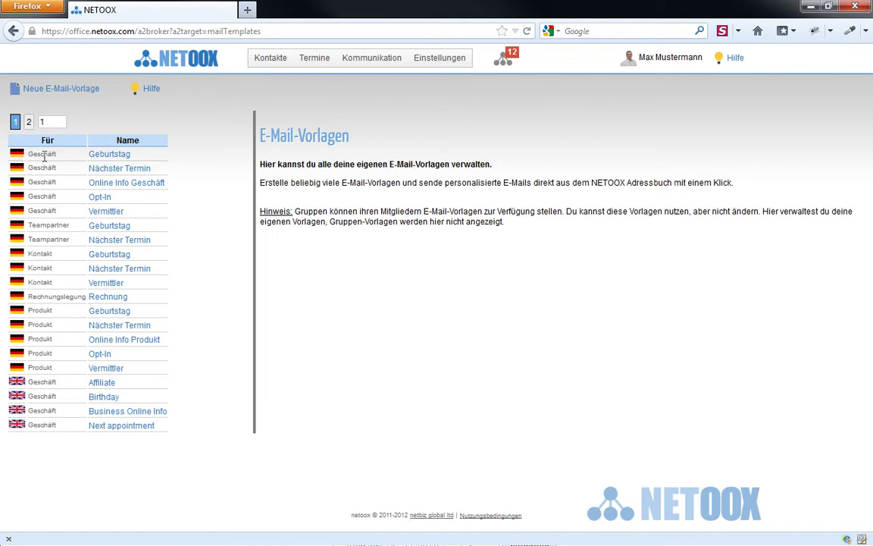
Step: Open a blank new e-mail template and review the languages available for it
click(76, 90)
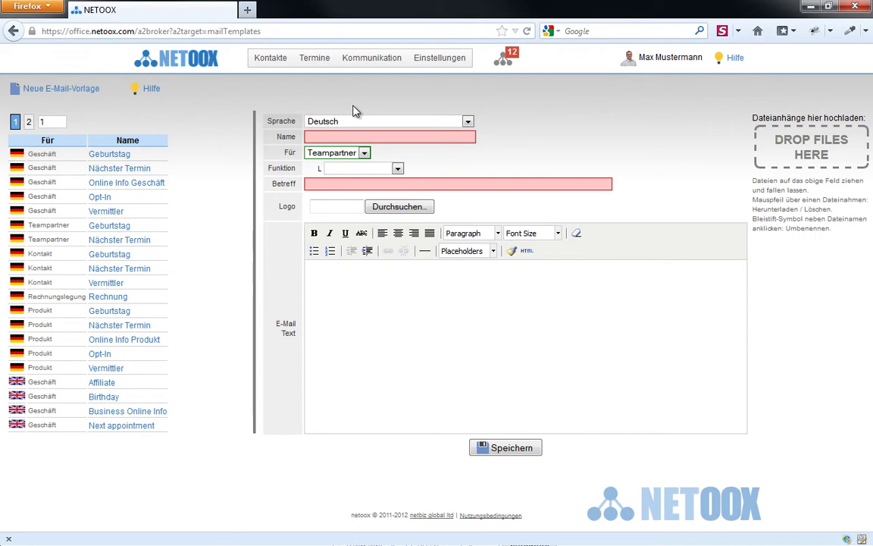
click(468, 123)
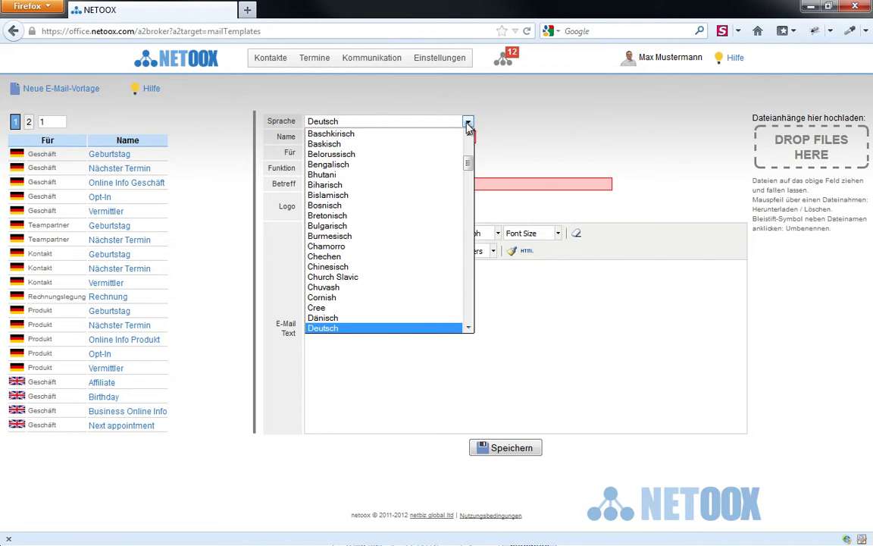
mouse_move(469, 166)
mouse_down()
mouse_move(470, 217)
mouse_move(467, 170)
mouse_up()
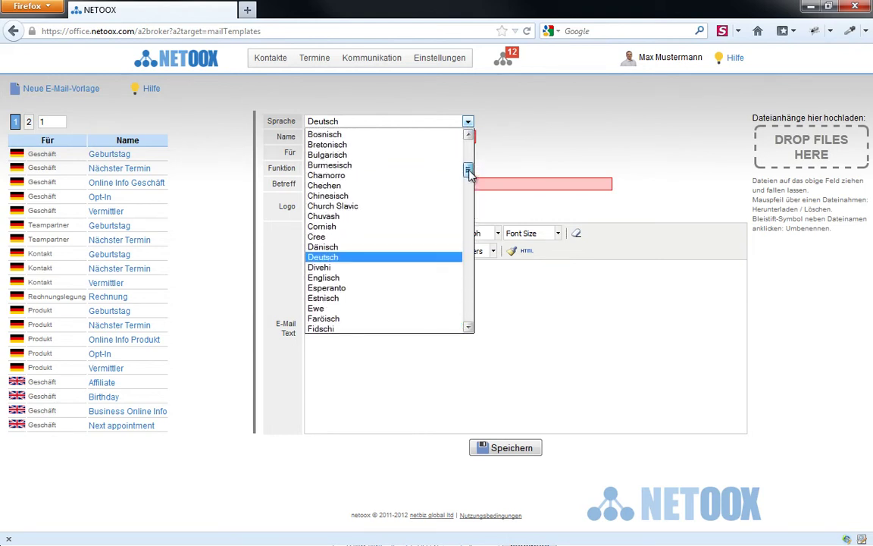
click(364, 106)
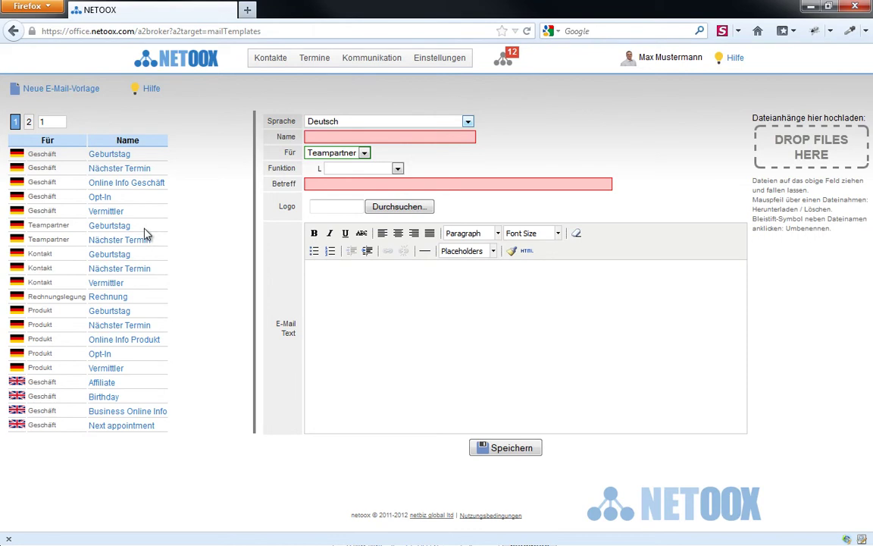
Step: Open the German "Nächster Termin" template for Kontakt and review its recipient group options, function options and subject placeholder
click(110, 270)
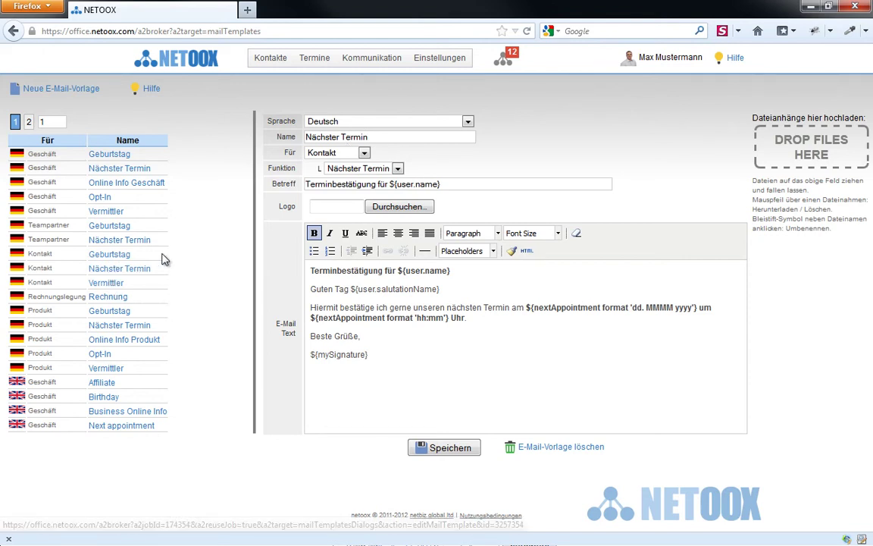
click(364, 153)
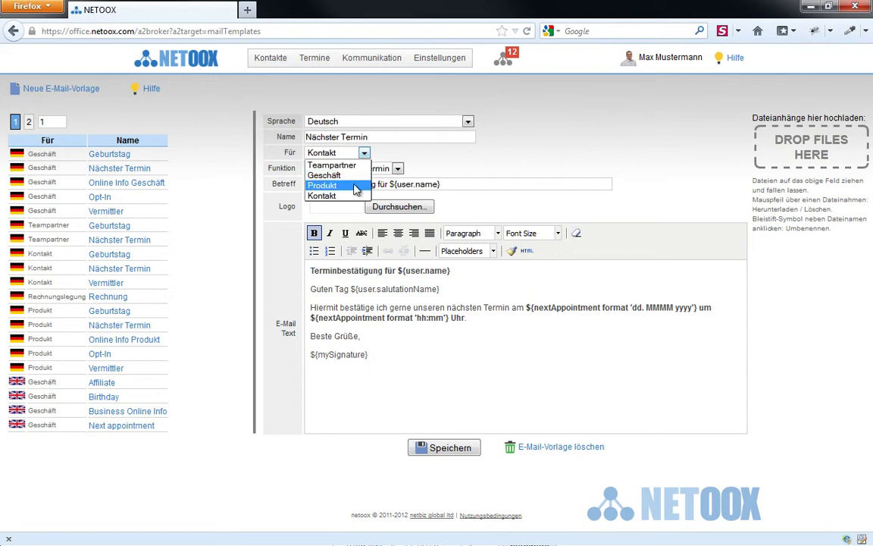
click(365, 154)
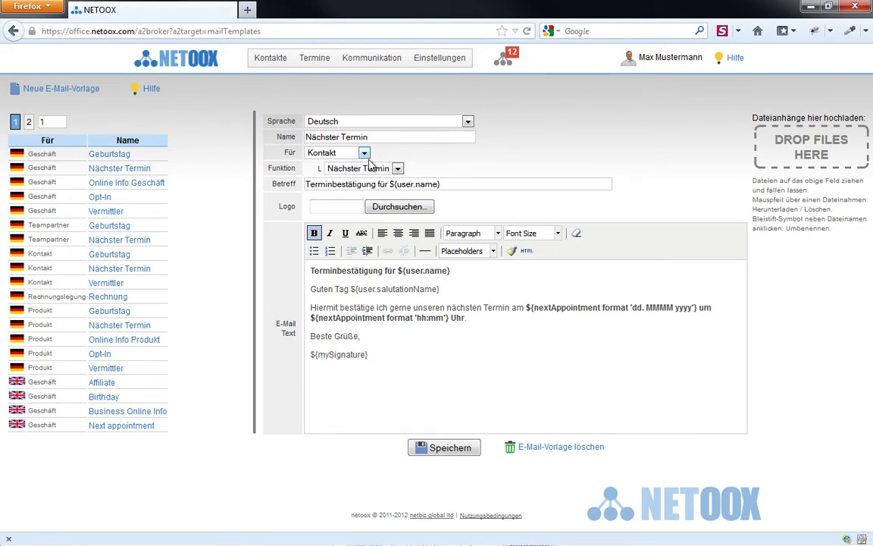
click(374, 171)
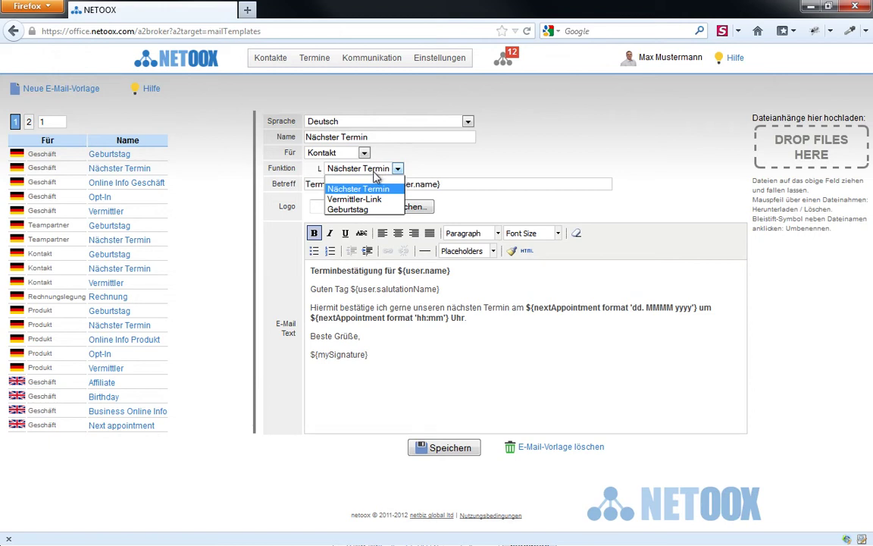
click(370, 190)
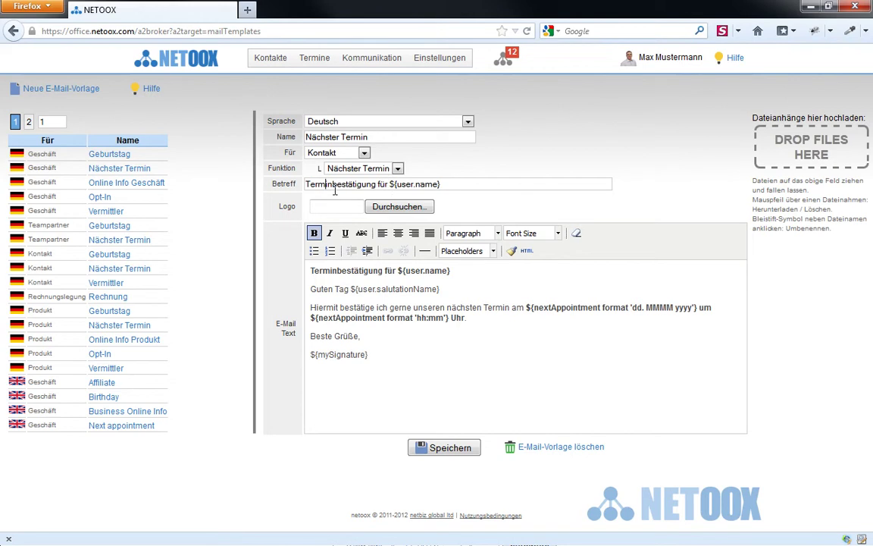
drag(390, 185, 452, 185)
click(452, 185)
Step: Italicize the word "Grüße" in the closing line of the e-mail text
drag(334, 336, 359, 337)
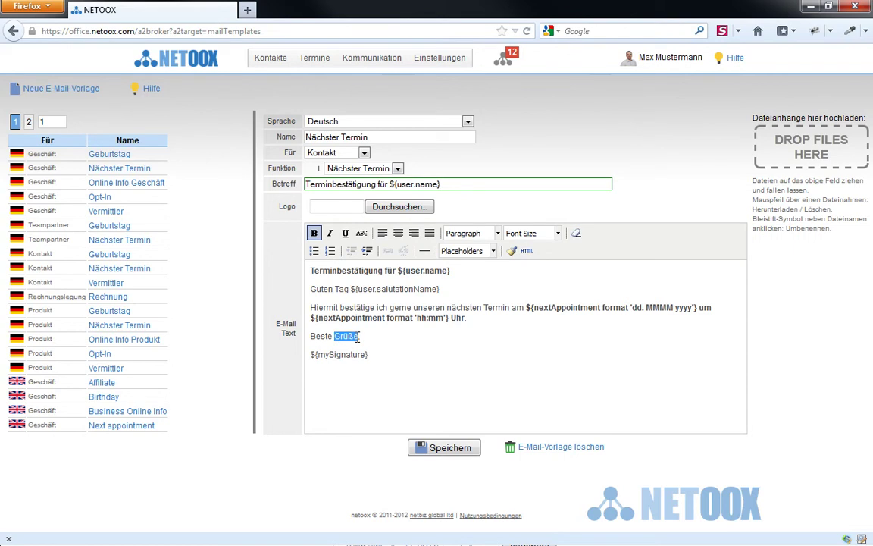
click(332, 235)
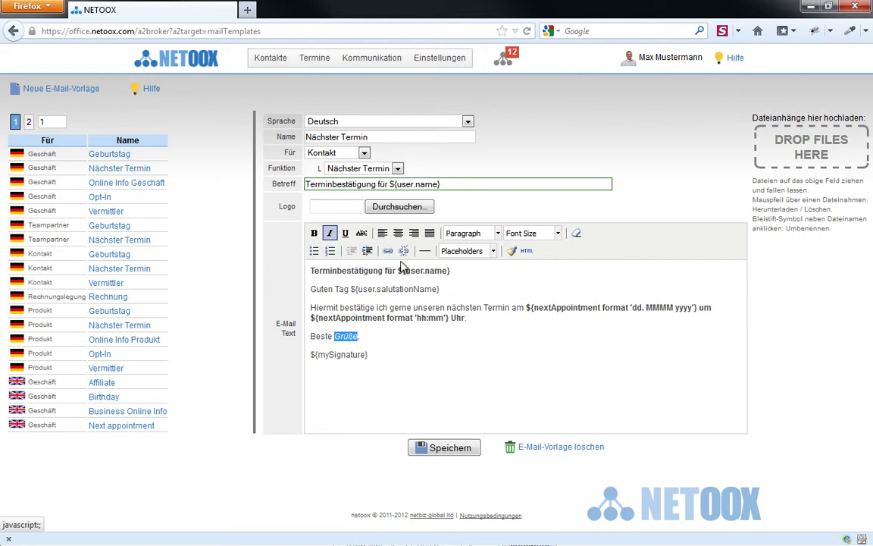
click(359, 336)
text(,)
Step: Select "Beste" in the closing line and examine the link settings, paragraph formats and font sizes without applying any
double_click(321, 336)
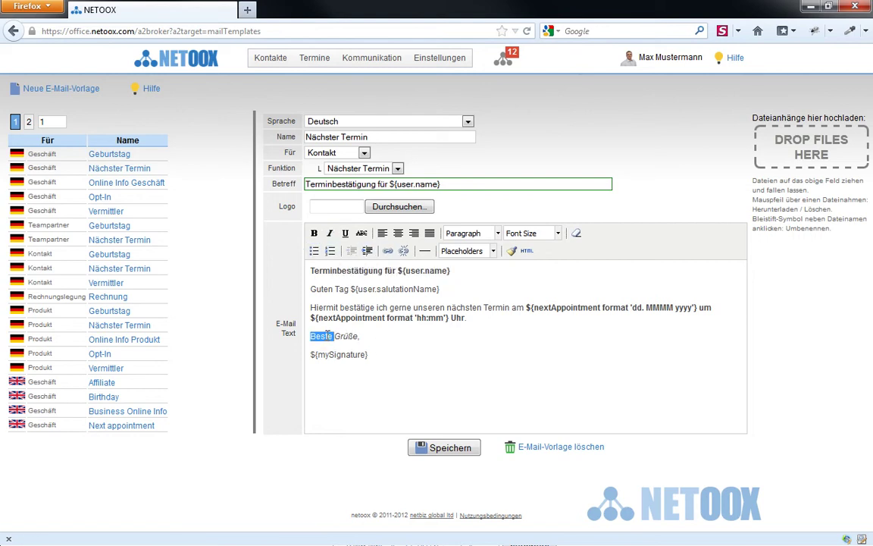
click(387, 250)
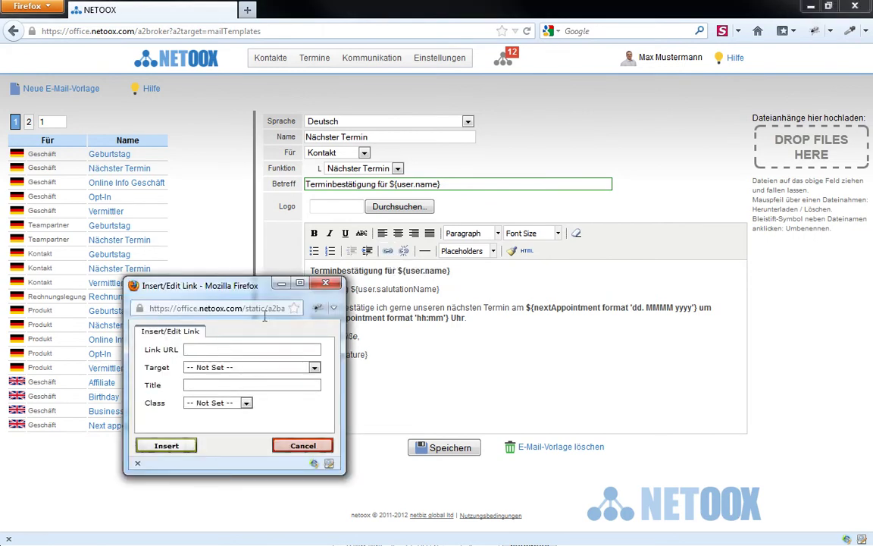
click(326, 285)
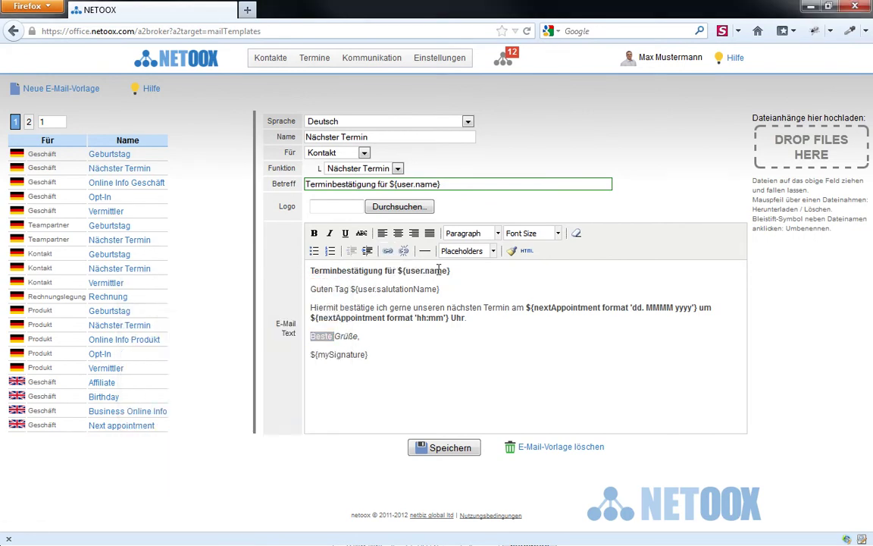
click(499, 235)
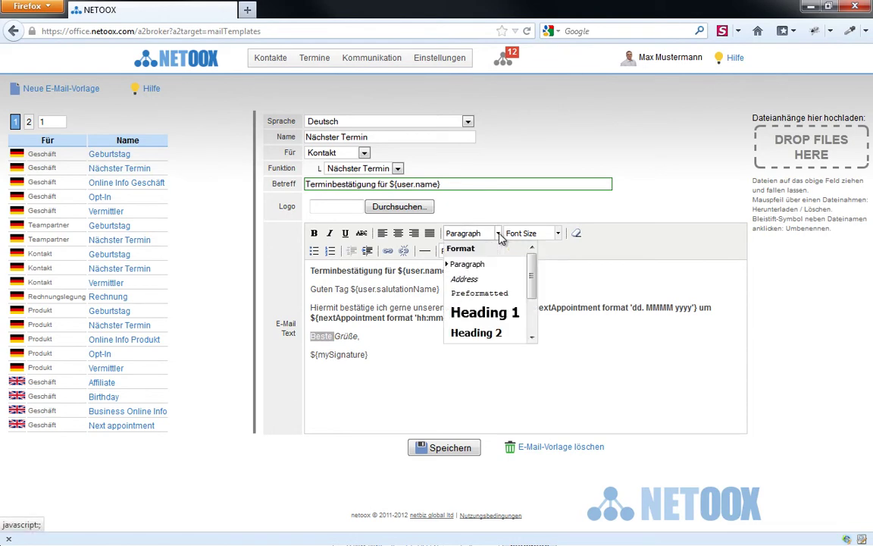
drag(537, 289, 535, 265)
click(560, 234)
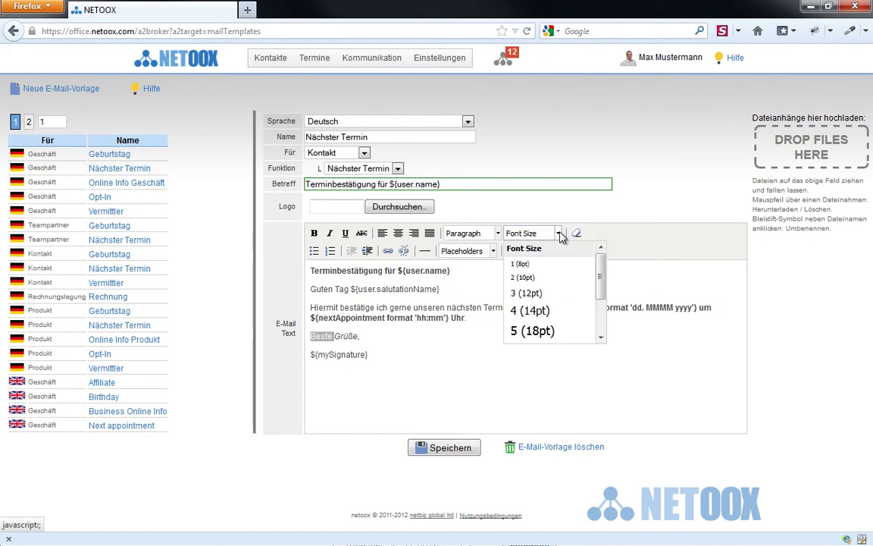
click(469, 285)
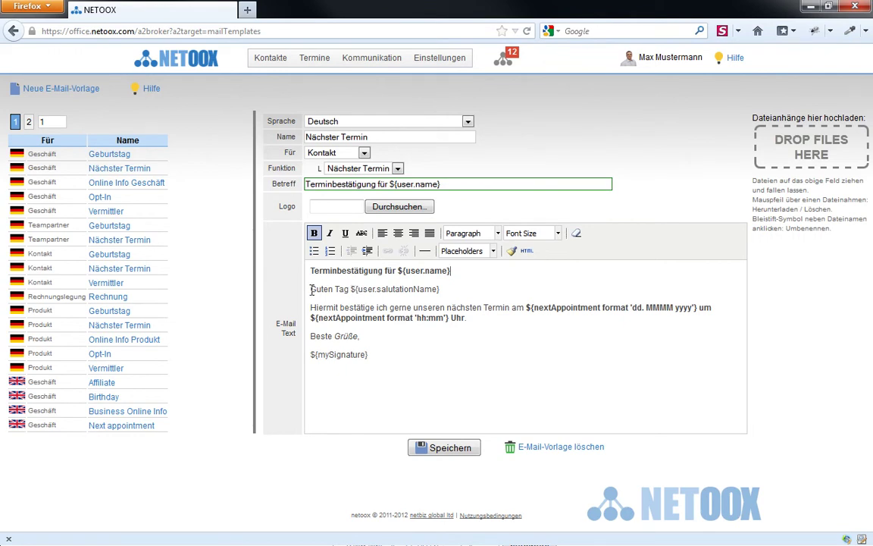
Step: Add an empty line below the "Guten Tag" greeting and review the first placeholders on offer
drag(351, 288, 439, 289)
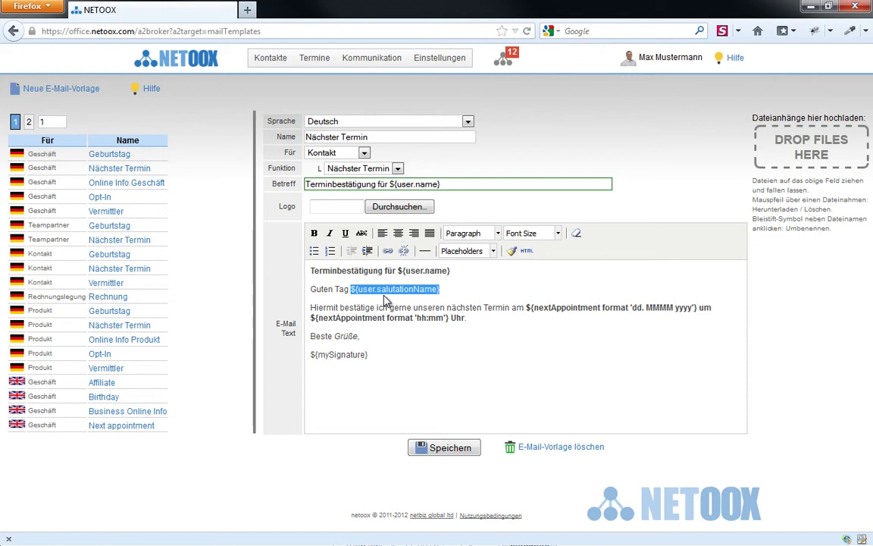
click(393, 294)
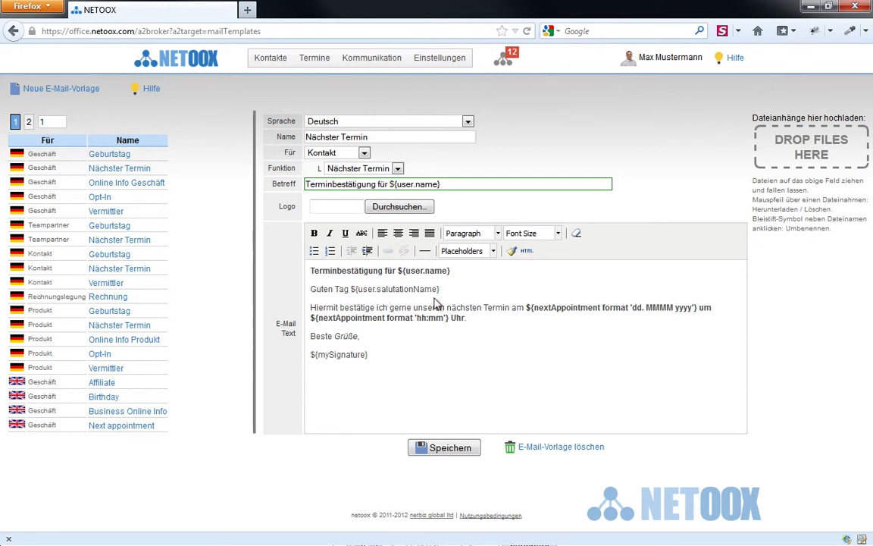
key(Home)
key(Return)
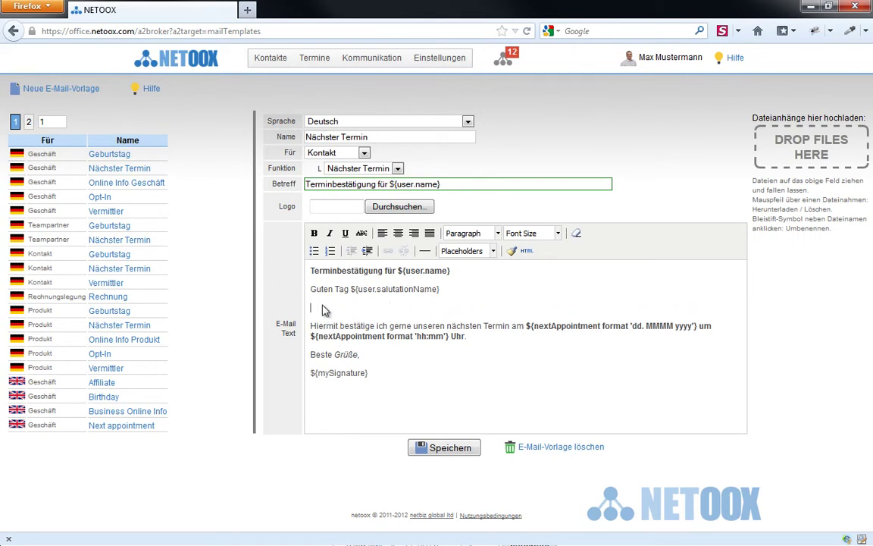
click(494, 252)
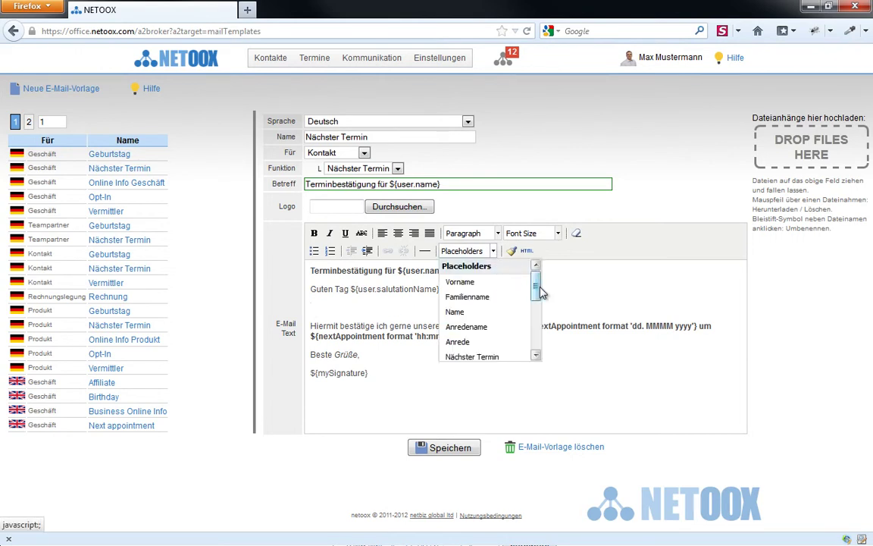
mouse_move(541, 292)
mouse_down()
mouse_move(540, 345)
mouse_move(537, 286)
mouse_up()
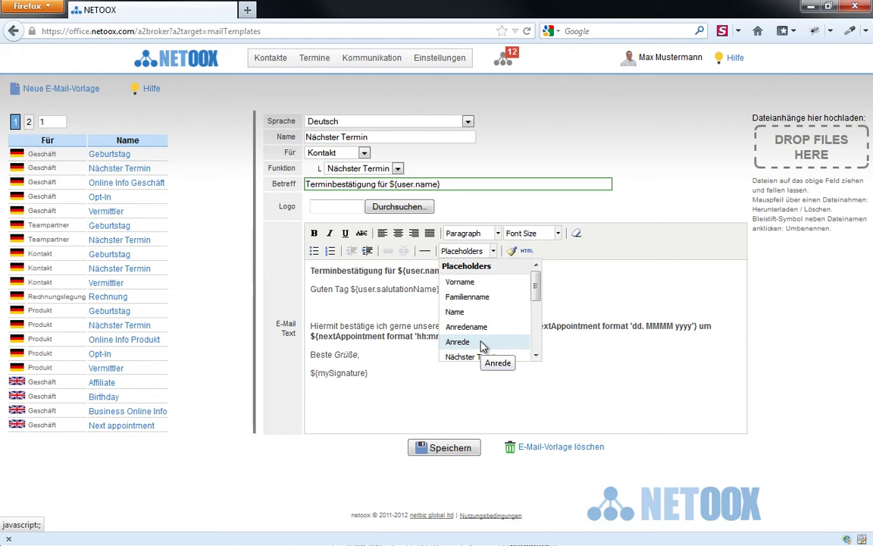
Step: Replace the greeting "Guten Tag ${user.salutationName}" with "Hallo" in the e-mail text
click(347, 305)
text(Hallo)
key(ctrl+shift+Right)
key(ctrl+shift+Right)
key(shift+End)
key(Delete)
Step: Insert the Vorname placeholder after "Hallo", end the greeting with "!" and remove the empty line below it
click(493, 251)
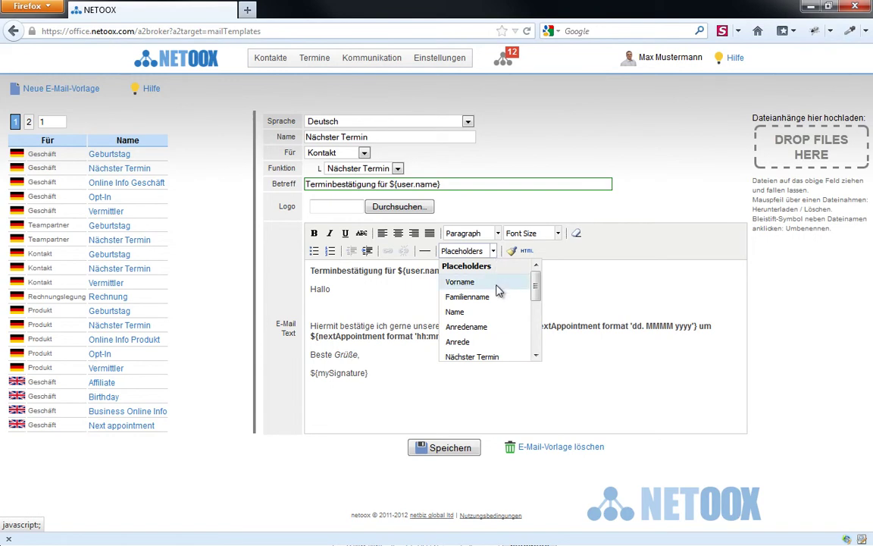
click(497, 284)
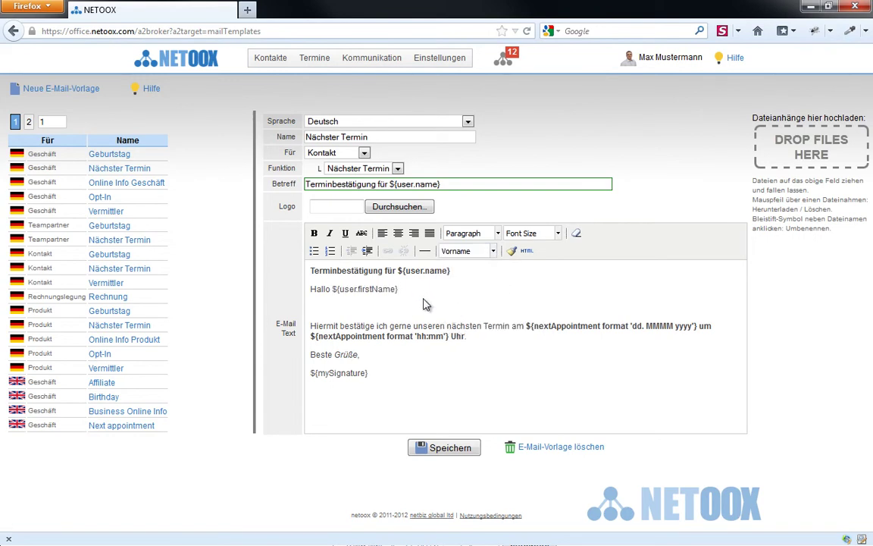
key(Delete)
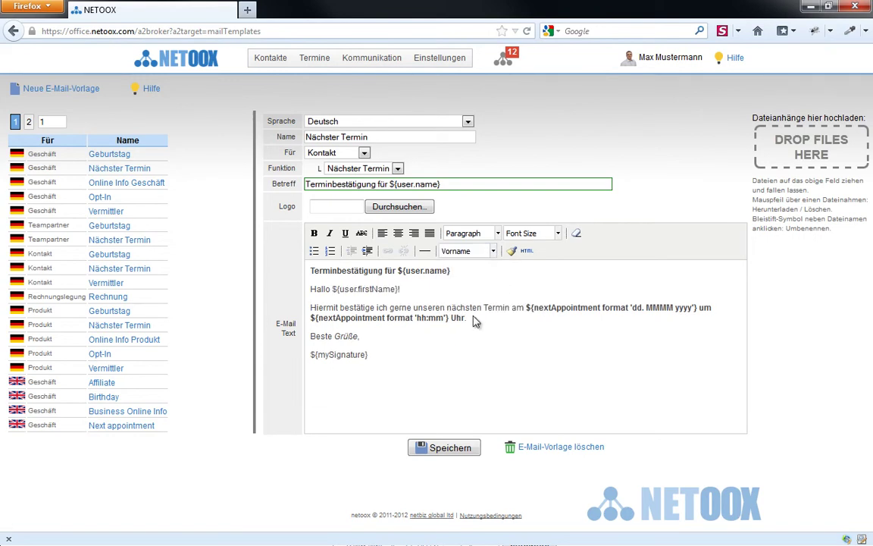
Step: Review the remaining placeholders, including the link and signature ones, and highlight ${mySignature} at the end of the e-mail text
click(493, 256)
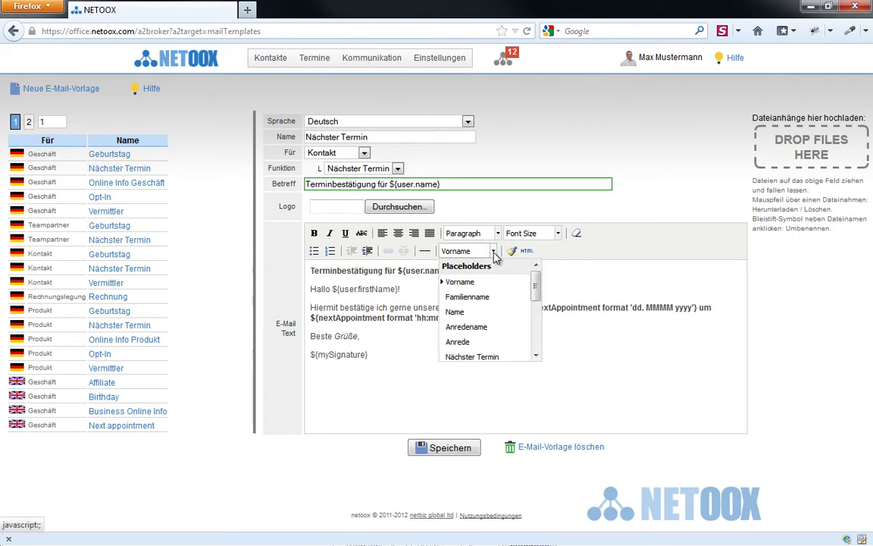
scroll(535, 353, down, 3)
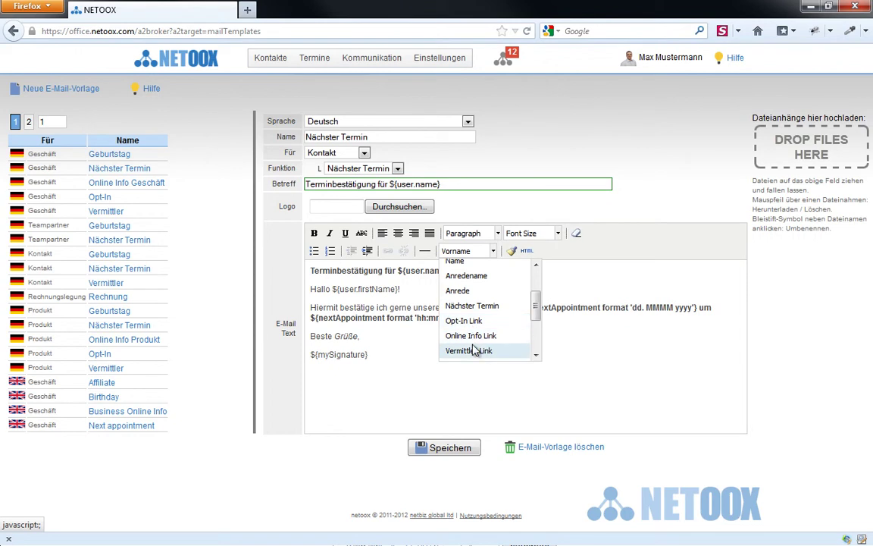
drag(536, 310, 535, 327)
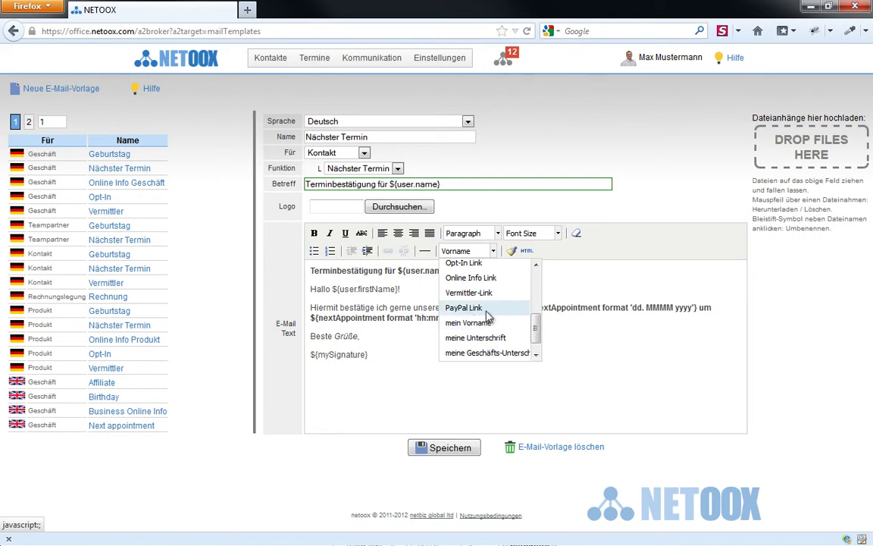
scroll(534, 334, down, 1)
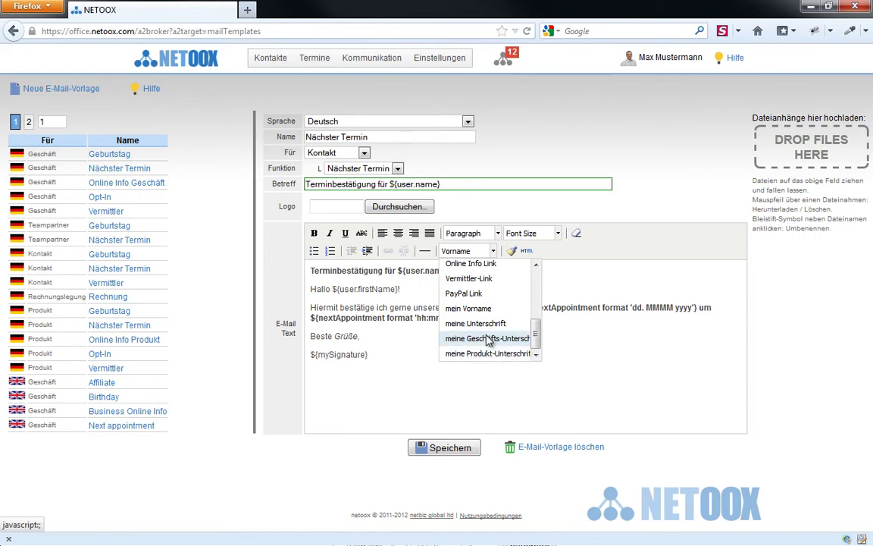
click(335, 324)
drag(374, 363, 307, 360)
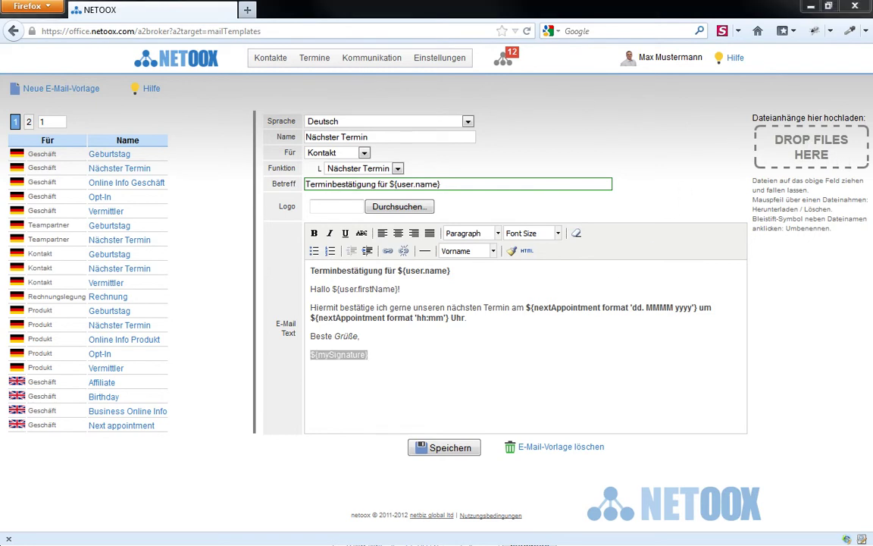
Step: Attach Produktkatalog.pdf from the Präsentation folder in Windows Explorer to the e-mail template and save the template
drag(429, 482, 425, 369)
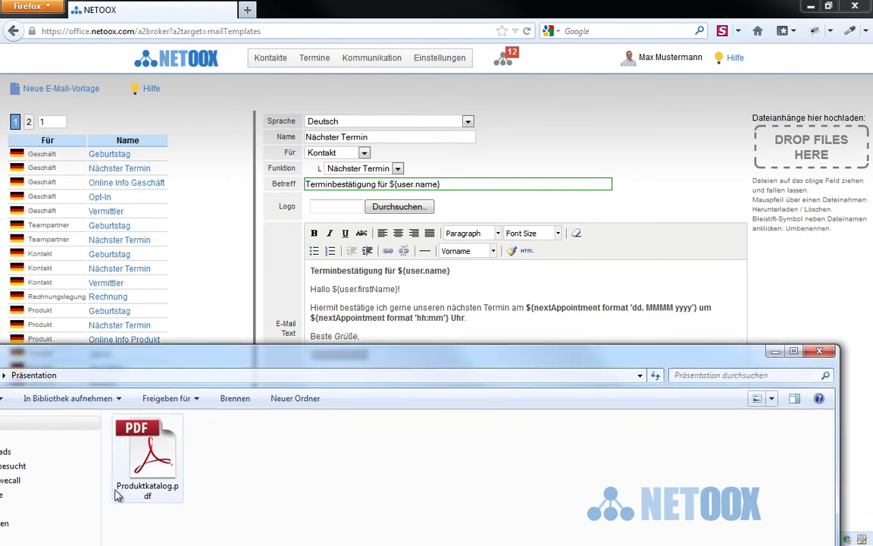
drag(142, 419, 796, 149)
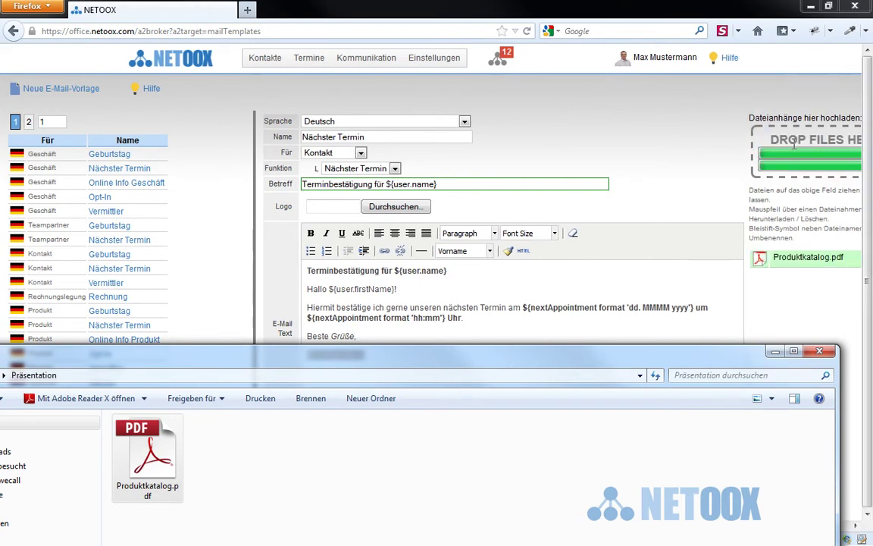
click(775, 351)
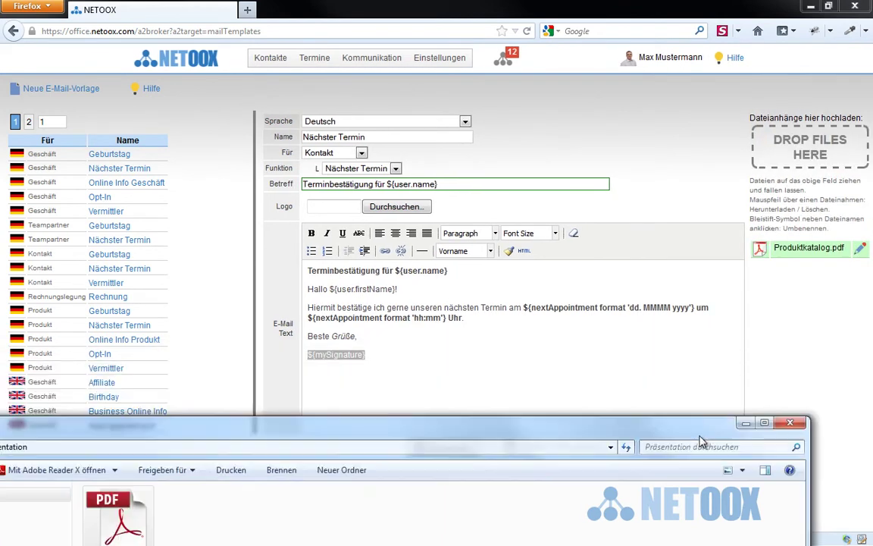
mouse_move(811, 241)
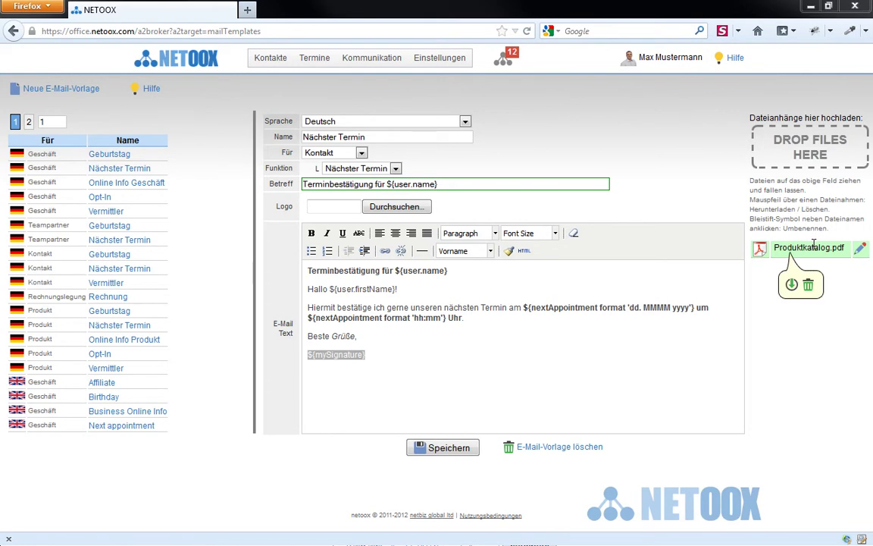
click(445, 449)
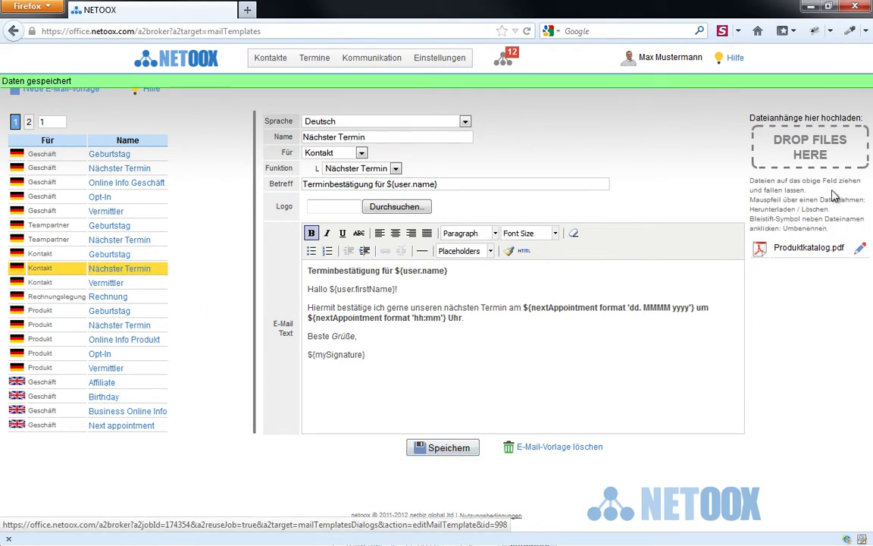
Step: Choose netoox.500w.jpg as the template's logo and delete the bold heading line "Terminbestätigung für ${user.name}" from the e-mail text
mouse_move(793, 255)
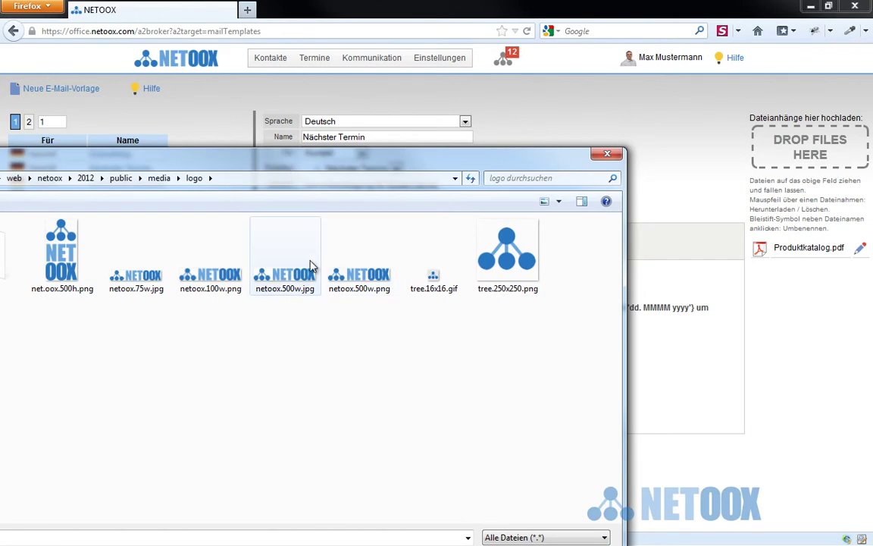
double_click(295, 280)
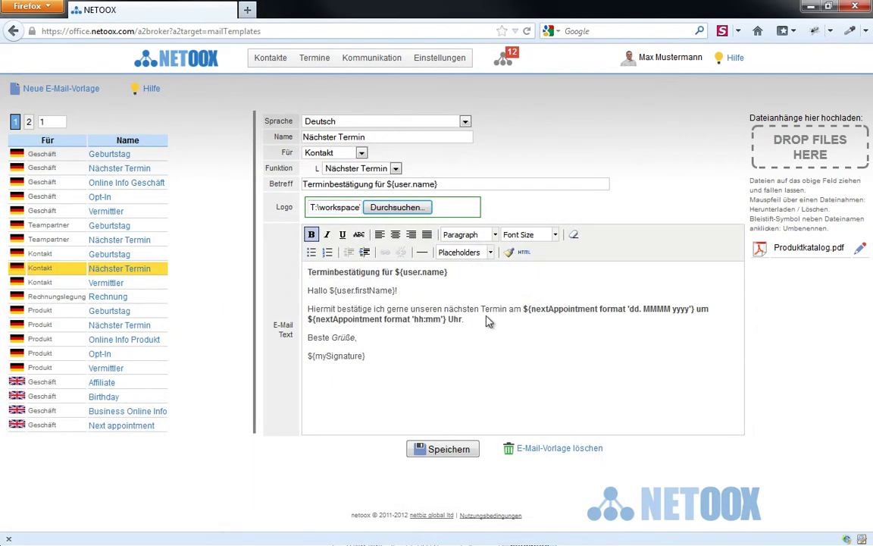
key(Up)
key(Home)
key(shift+End)
key(Delete)
key(Delete)
Step: Insert the "mein Vorname" placeholder on a new line between "Beste Grüße," and the signature placeholder
key(Down)
key(Down)
key(Down)
key(Down)
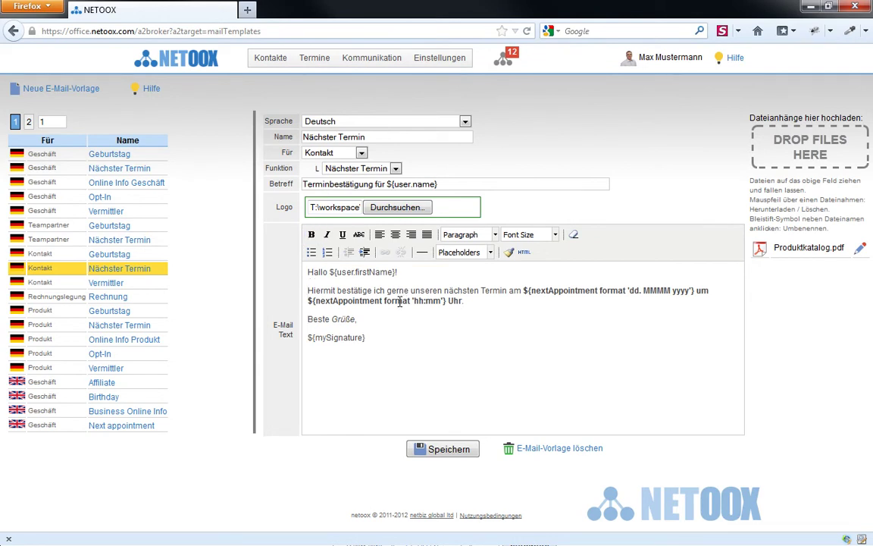
key(Return)
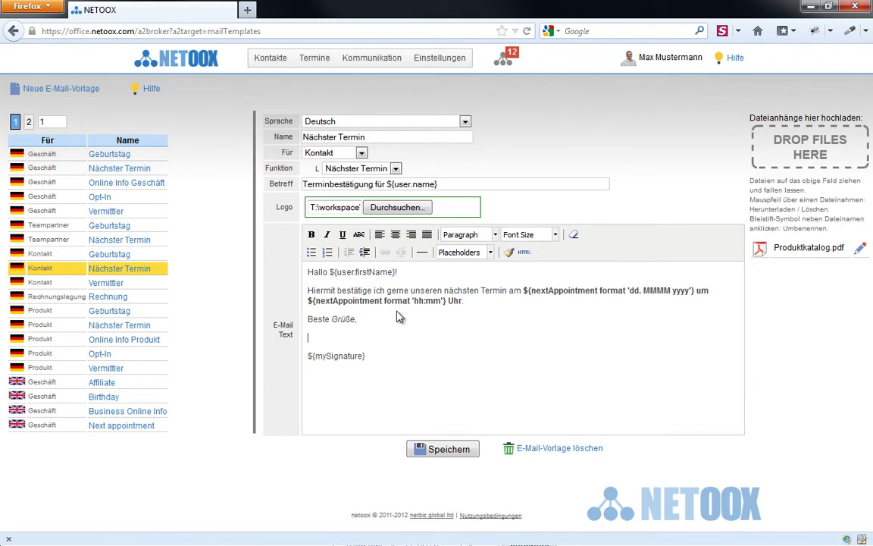
click(489, 252)
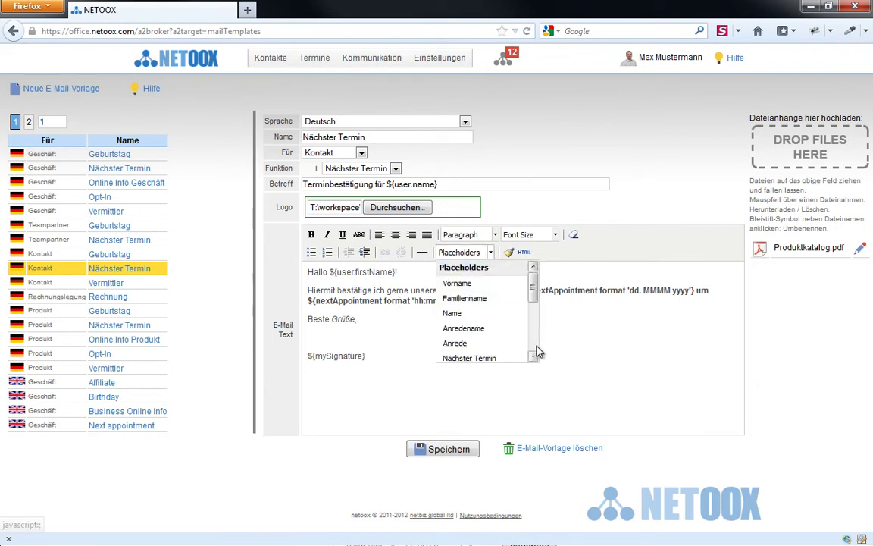
scroll(485, 345, down, 5)
click(468, 311)
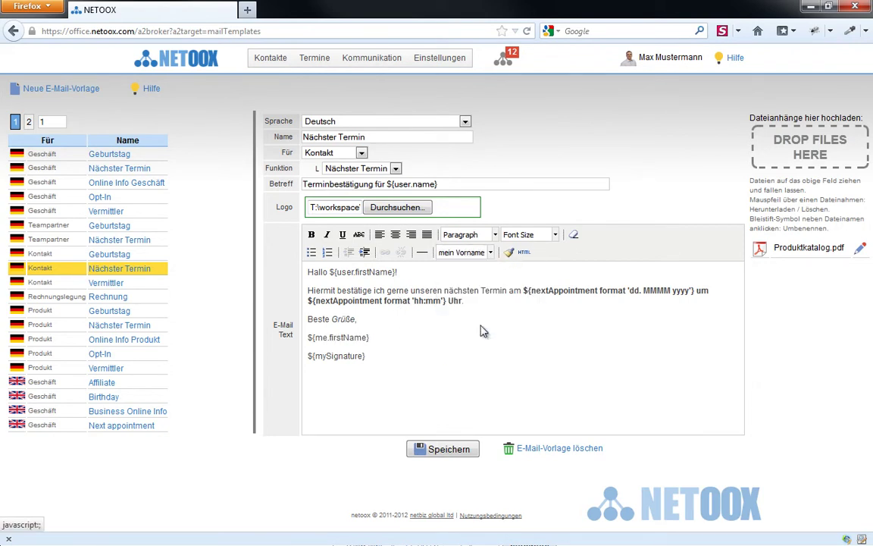
Step: Add a horizontal line above ${mySignature} with an empty line before it, and save the template
key(Return)
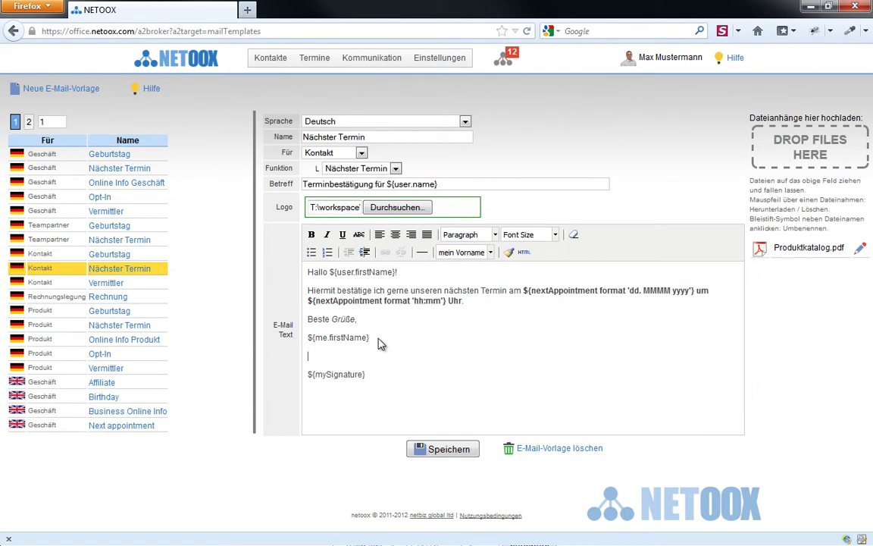
click(422, 252)
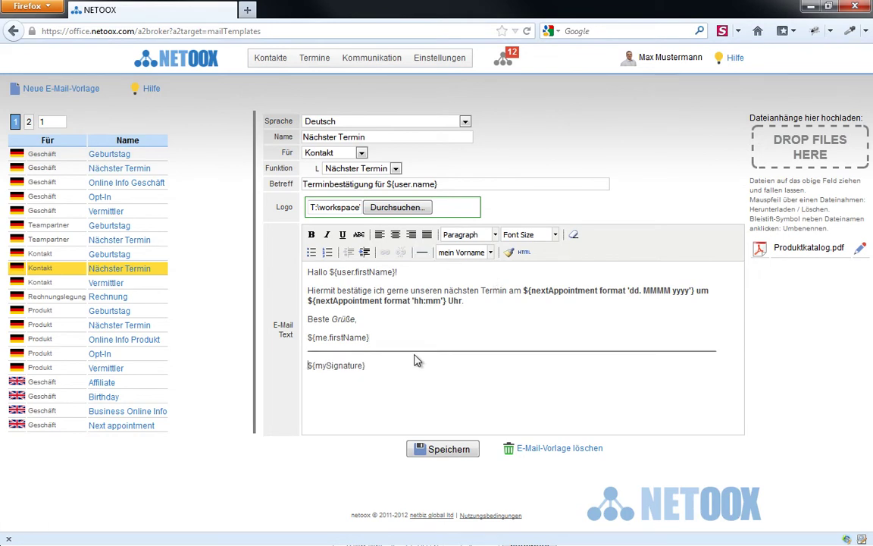
click(394, 341)
key(Return)
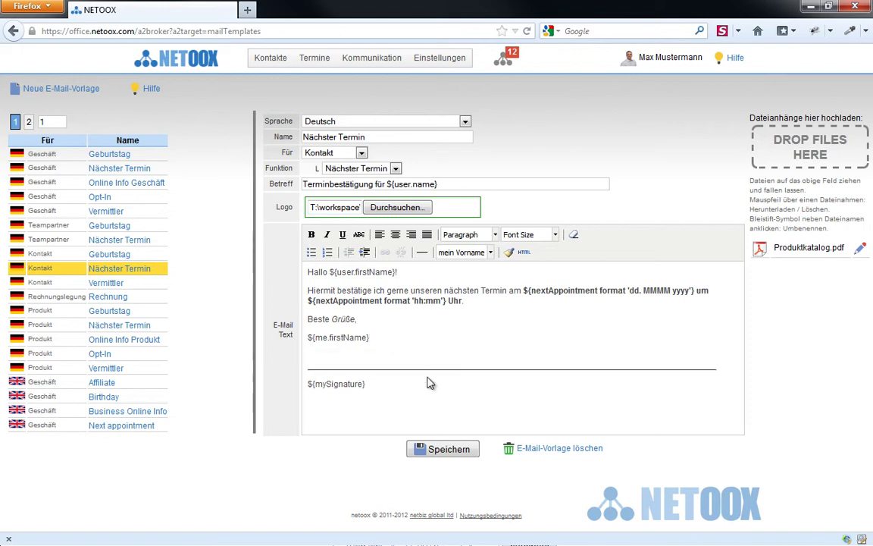
click(444, 448)
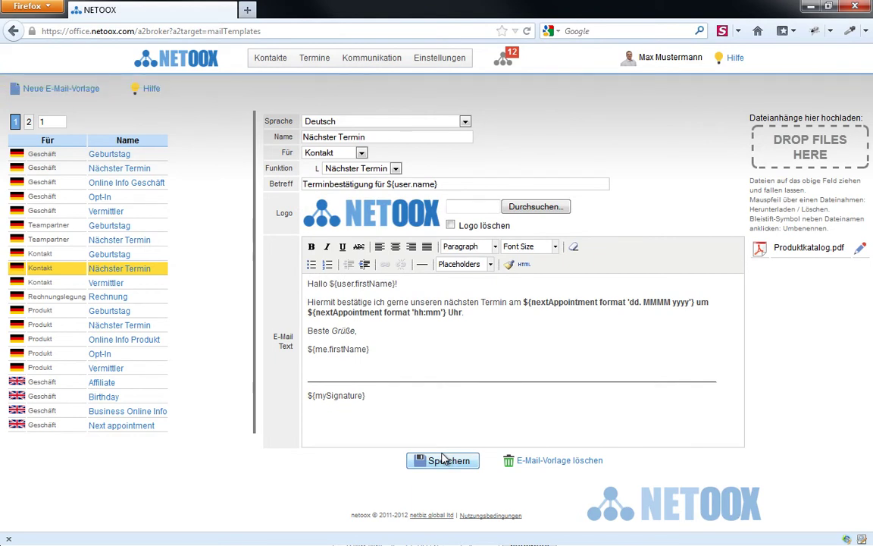
Step: Check the enlarged logo preview, the PDF attachment and the list of available placeholders
mouse_move(319, 212)
mouse_move(363, 301)
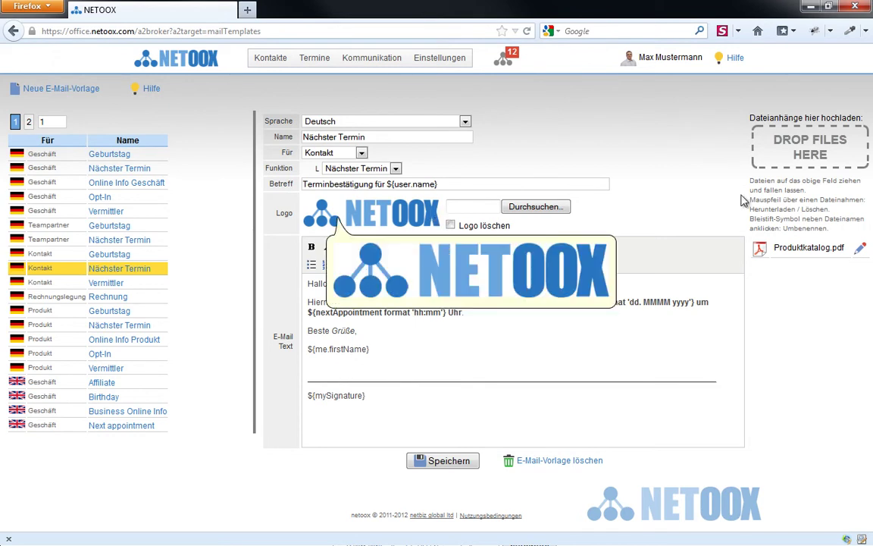
mouse_move(806, 250)
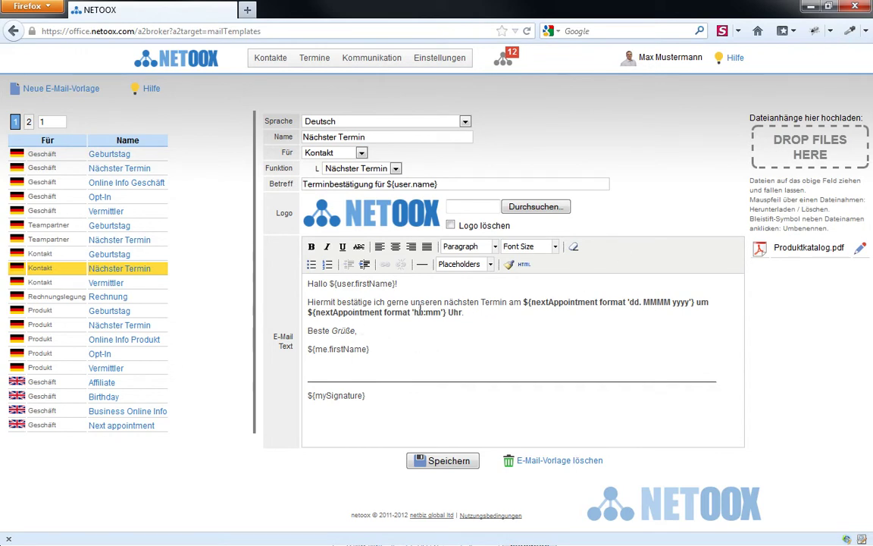
click(490, 265)
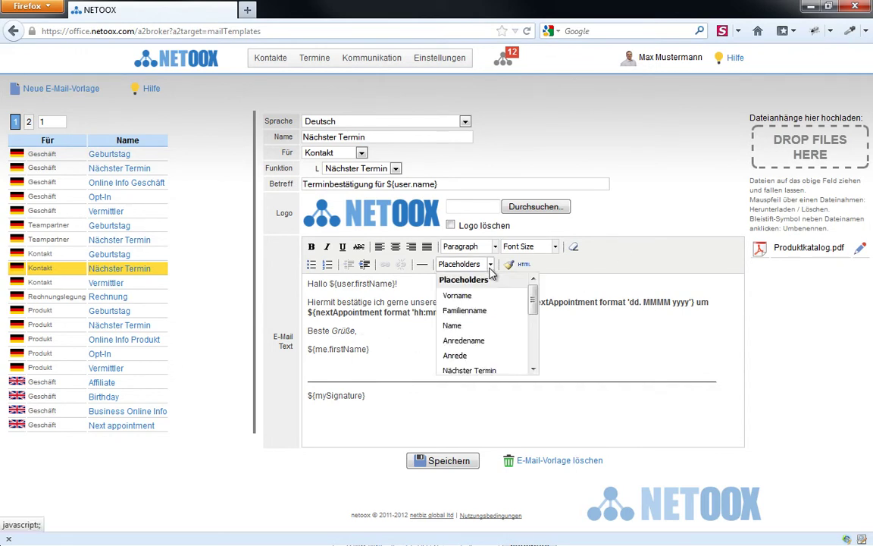
click(369, 348)
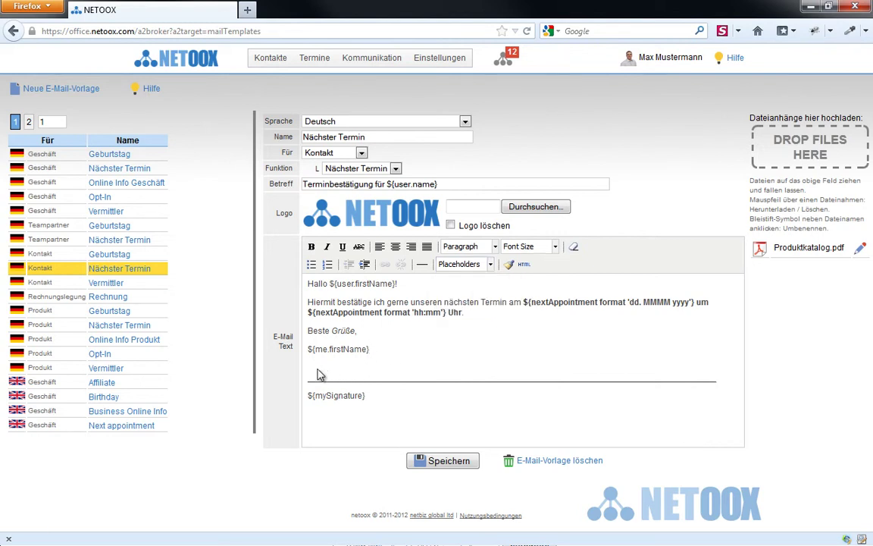
Step: Italicize the ${me.firstName} placeholder below "Beste Grüße,"
drag(308, 350, 370, 350)
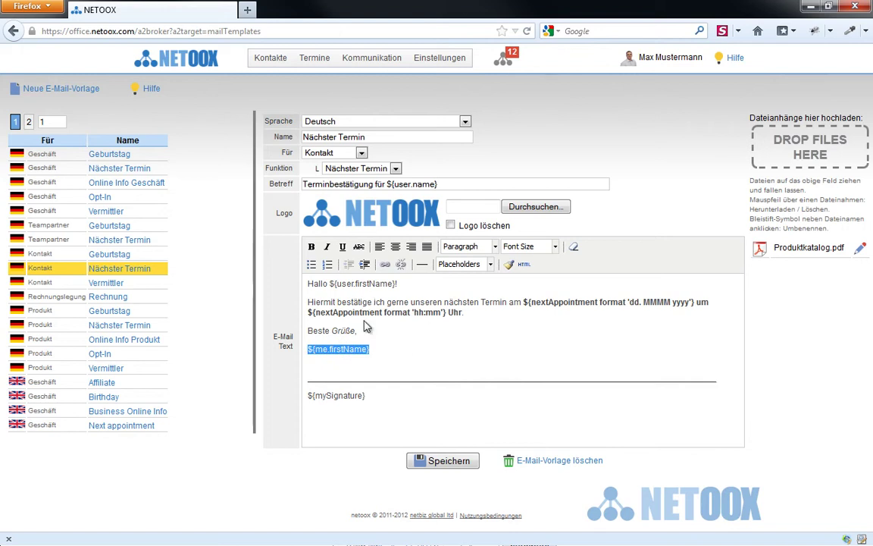
click(327, 246)
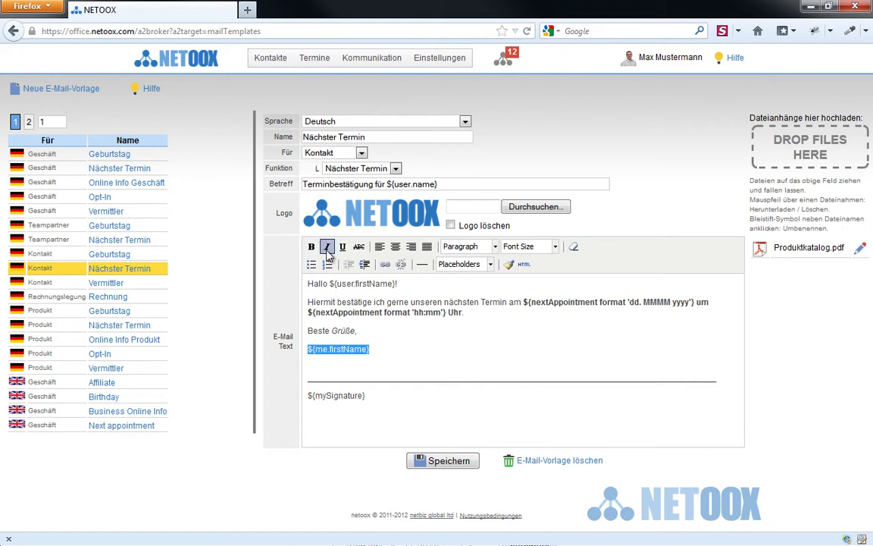
click(361, 363)
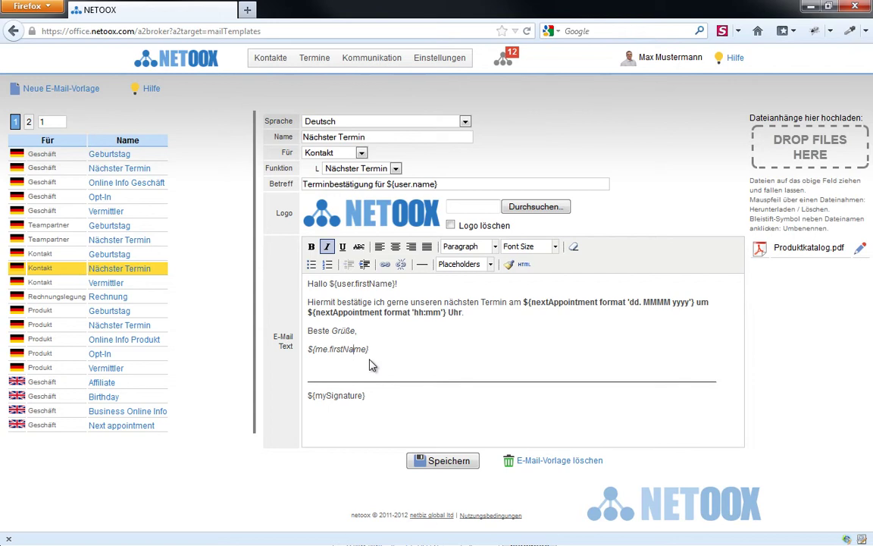
Step: Delete the ${me.firstName} placeholder and insert "mein Vorname" again in the same place
key(Left)
key(Left)
key(BackSpace)
key(BackSpace)
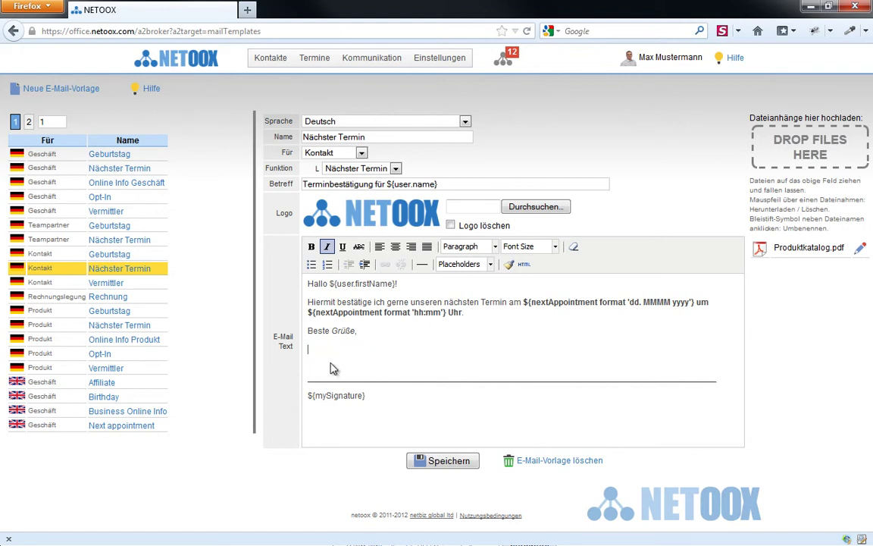
click(489, 264)
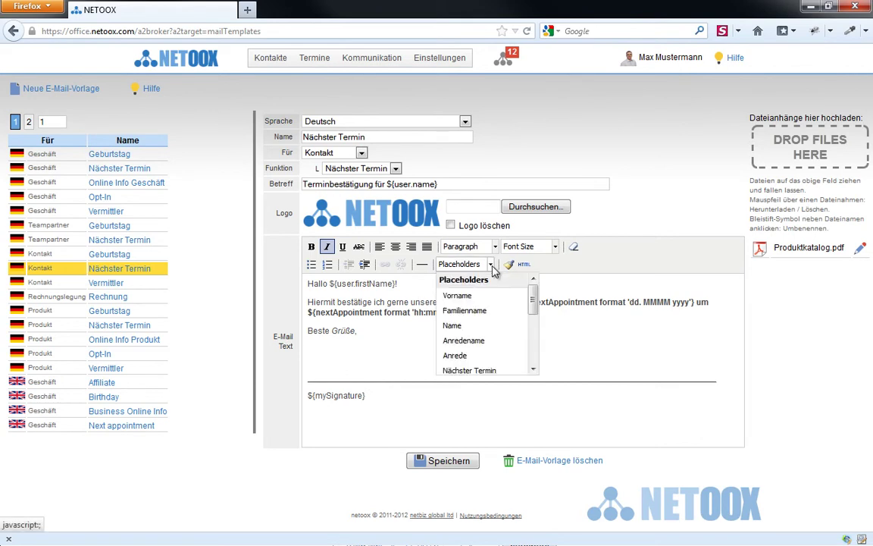
scroll(532, 346, down, 5)
click(478, 326)
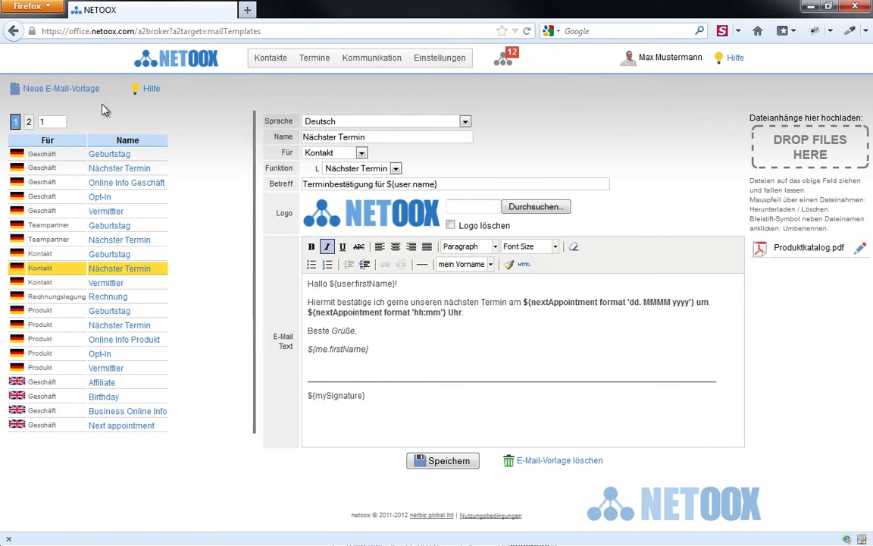
Step: Start a new German e-mail template for Geschäft and leave its Funktion empty
click(63, 91)
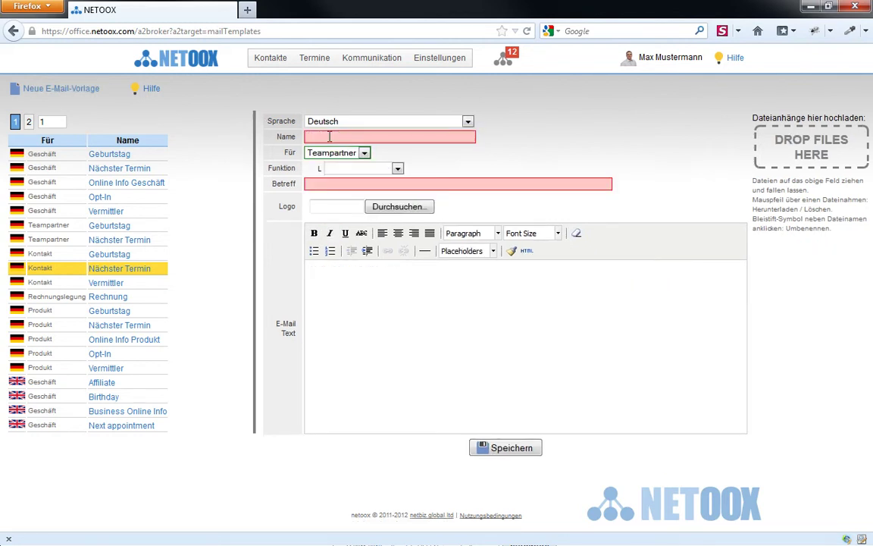
click(356, 153)
click(351, 174)
click(383, 169)
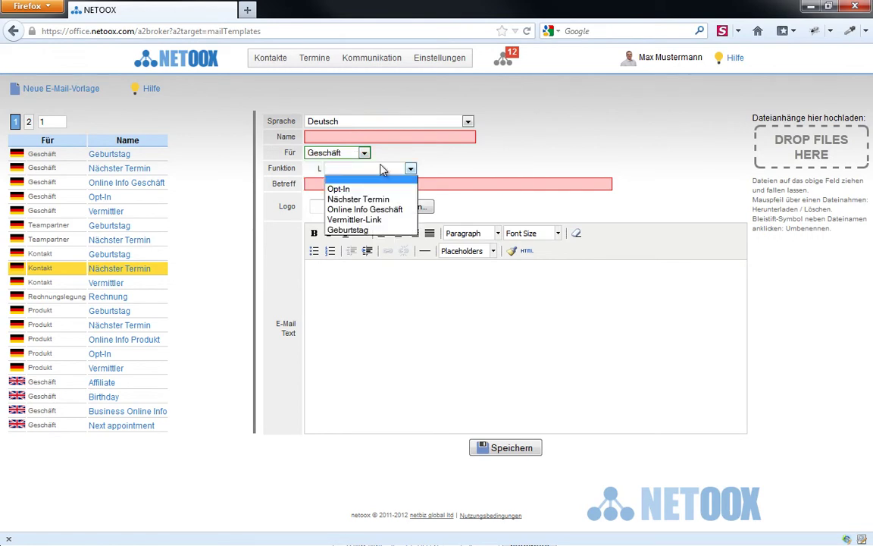
click(343, 136)
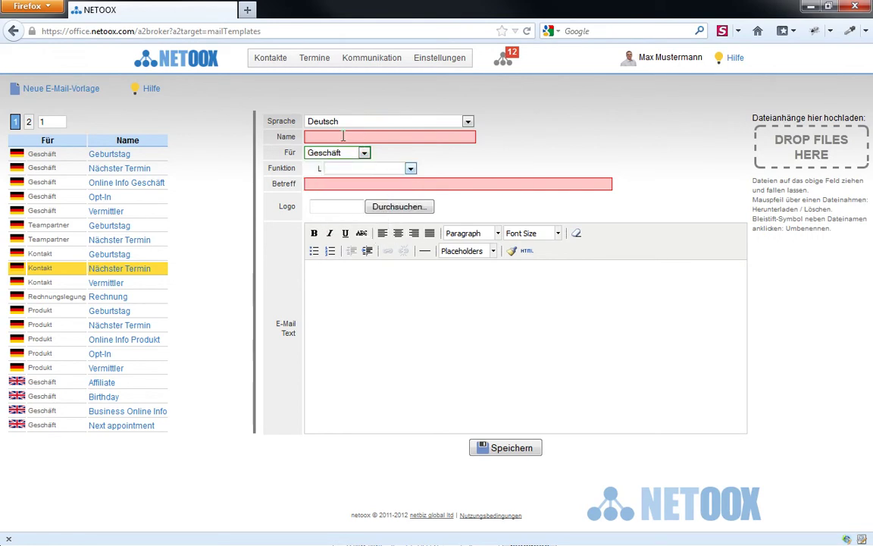
Step: Enter "Top-Produkt" as both the name and the subject of the new template
click(343, 137)
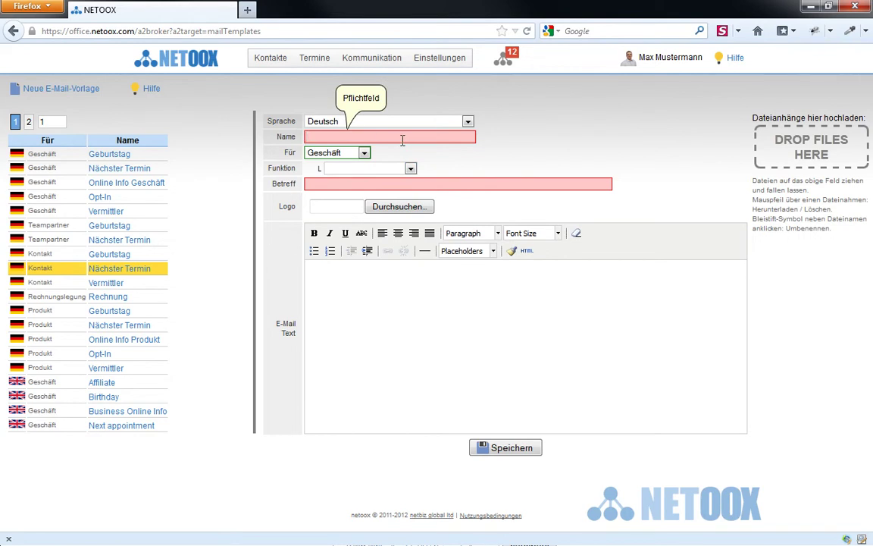
text(Top-Produkt)
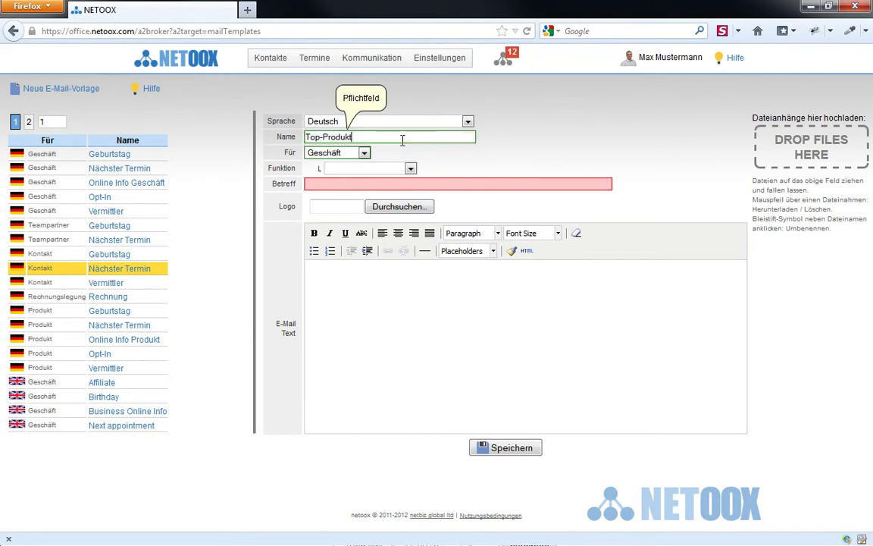
key(Tab)
text(pü)
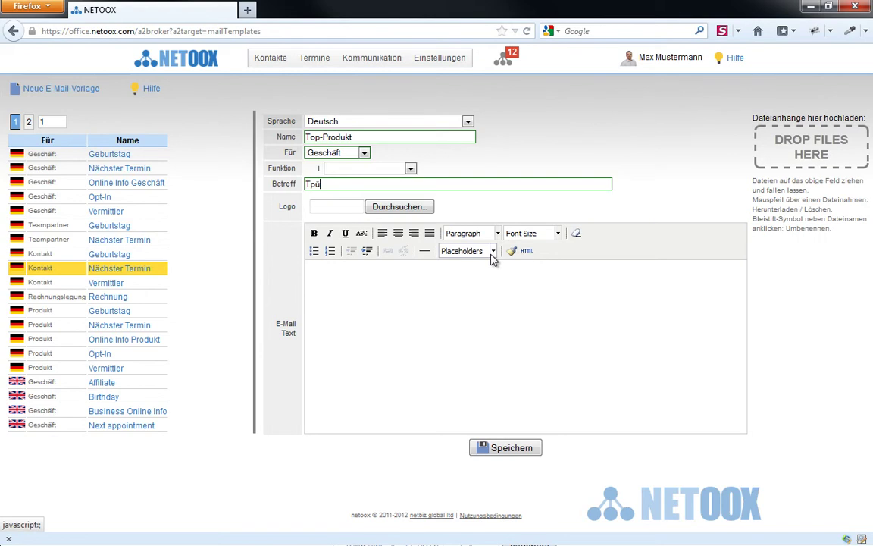
key(BackSpace)
key(BackSpace)
text(op-Produkt)
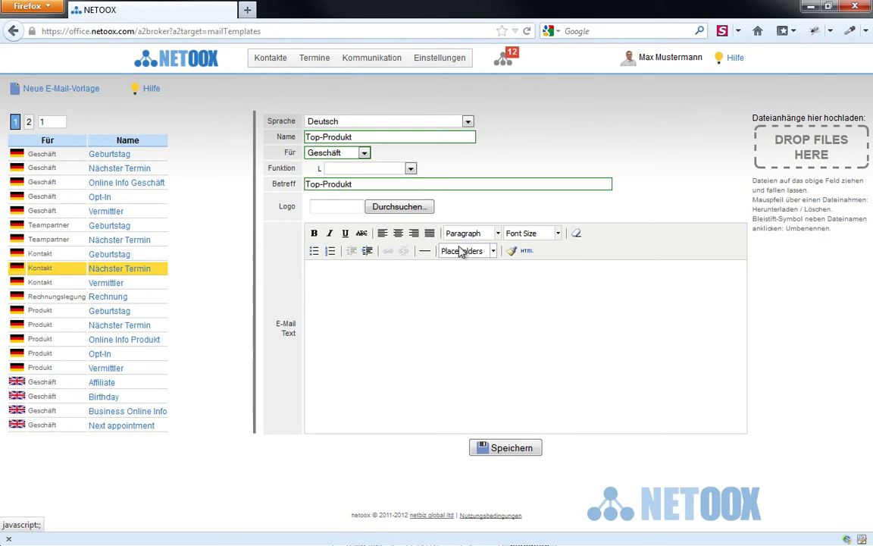
Step: Choose netoox.500w.jpg as the logo of the Top-Produkt template
click(415, 212)
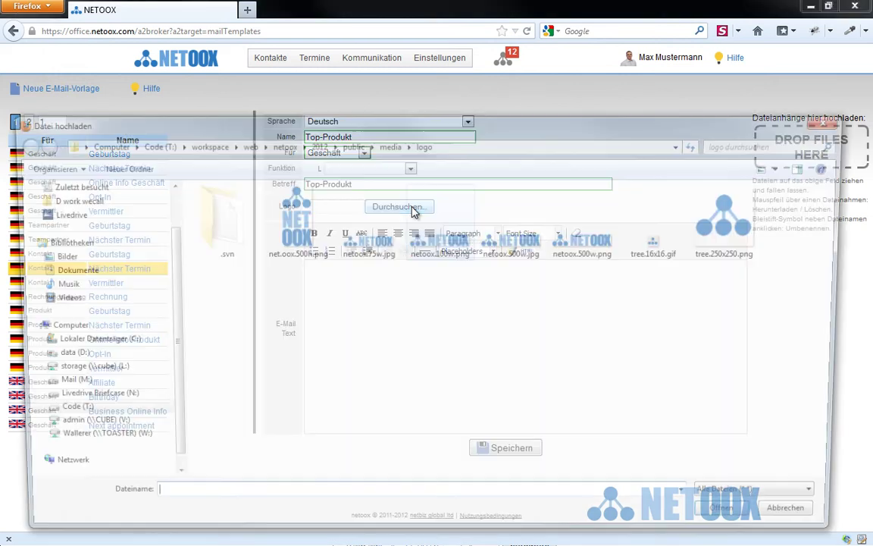
click(520, 255)
double_click(520, 254)
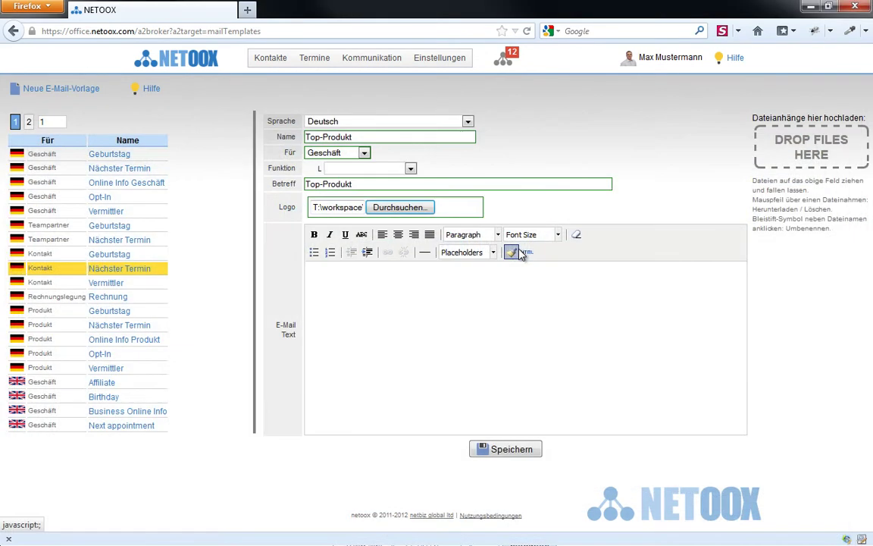
Step: Begin the e-mail text with the greeting "Guten Tag" followed by the Anredename placeholder
click(379, 366)
text(Guten Tag)
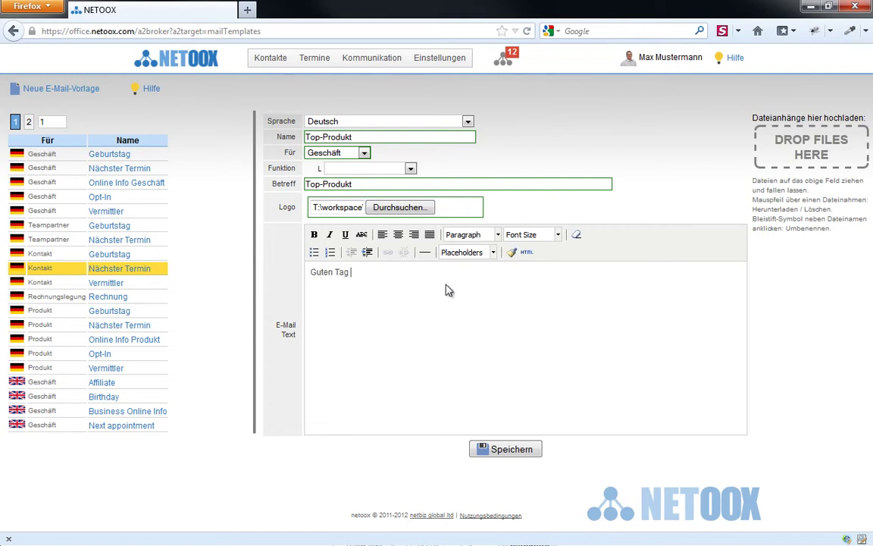
click(494, 253)
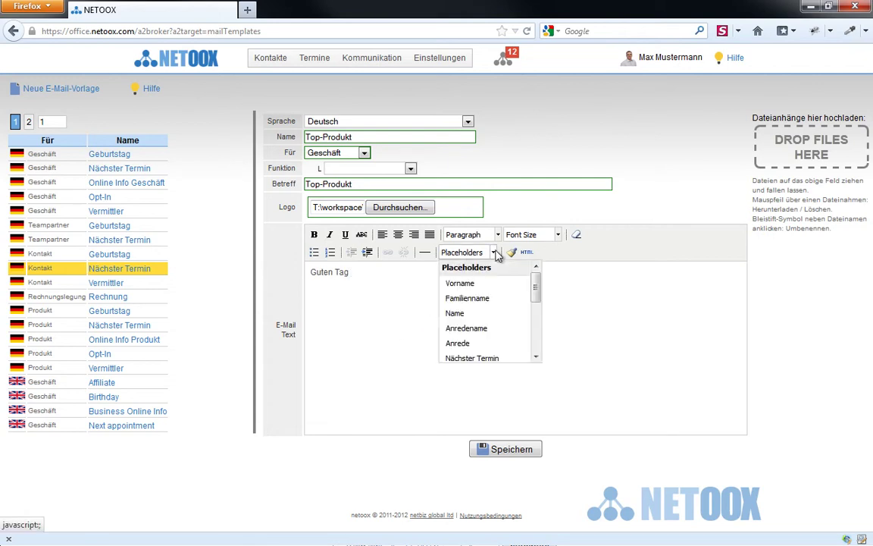
click(497, 329)
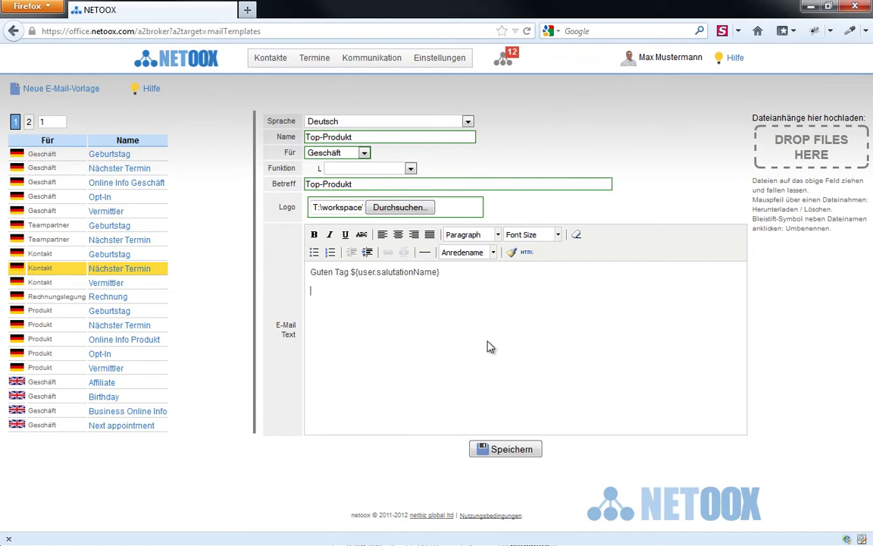
Step: Write "Anbei unser aktuelles Top-Produkt für Sie!" and "Beste Grüße," below the greeting, ending with the business signature placeholder (meine Geschäfts-Unterschrift)
text(Anbei unser aktuelles Top-Produkt für Sie!)
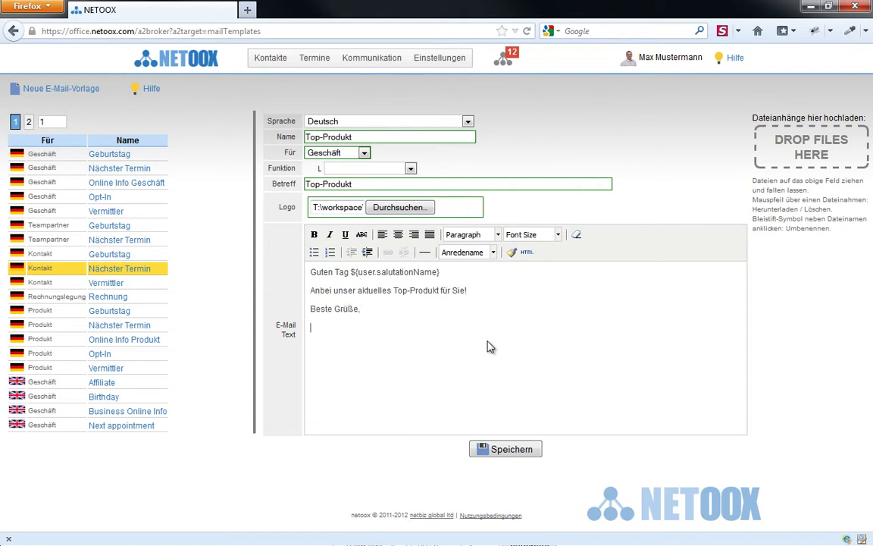
click(494, 252)
scroll(540, 335, down, 2)
scroll(540, 335, down, 2)
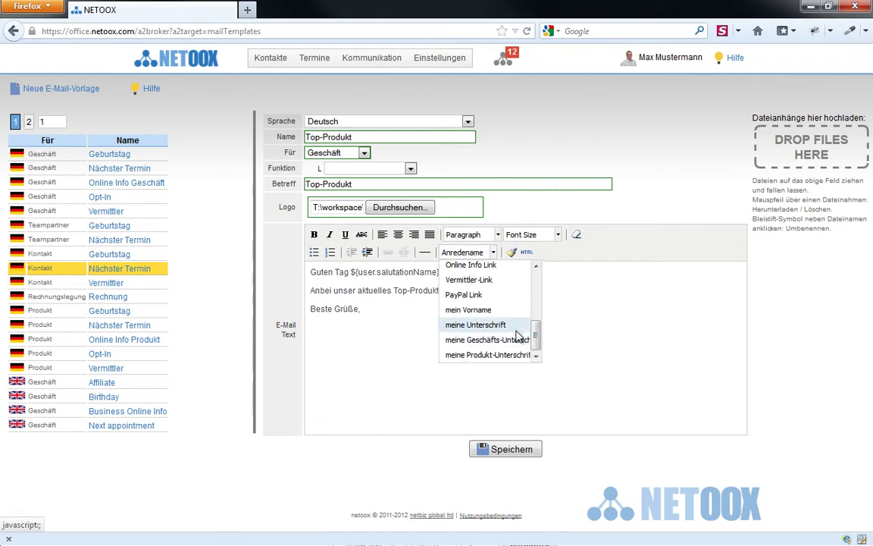
click(500, 340)
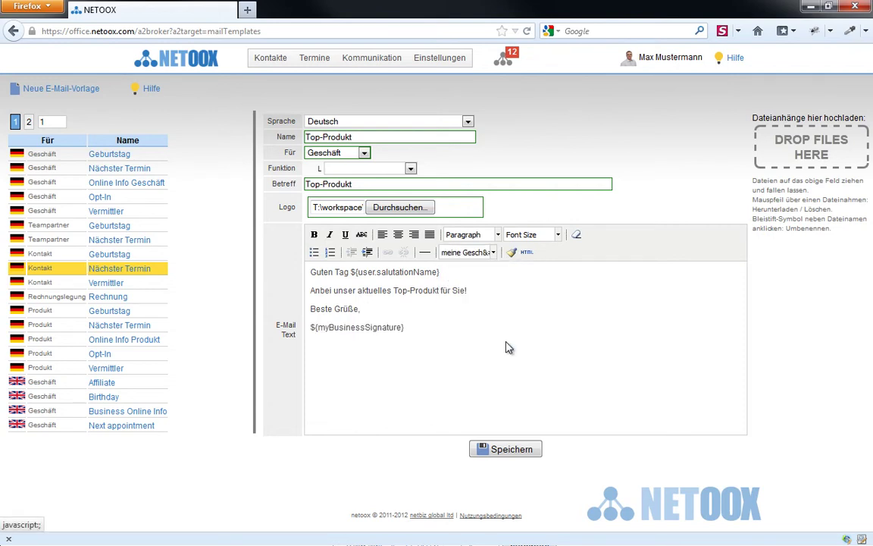
Step: Make the sentence "Anbei unser aktuelles Top-Produkt für Sie!" bold in the e-mail text
click(368, 292)
key(End)
key(shift+Home)
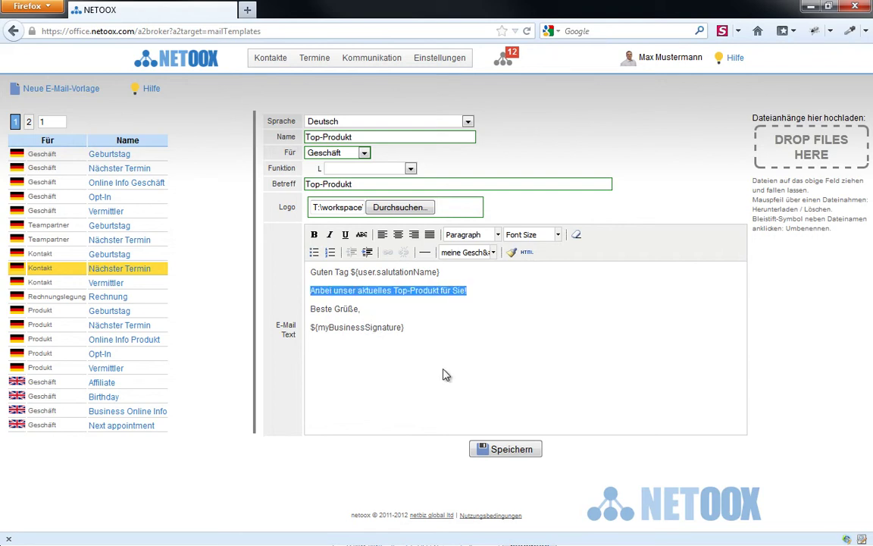
click(313, 234)
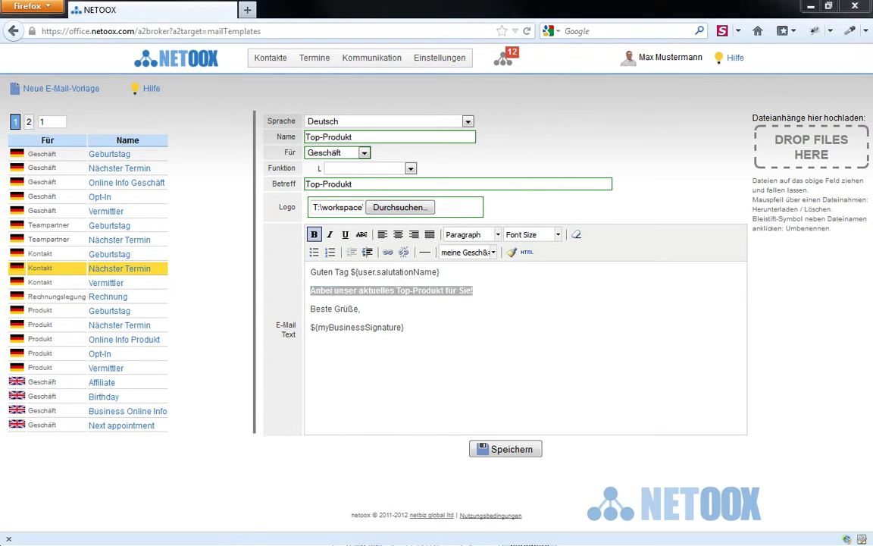
Step: Attach Produktkatalog.pdf to the Top-Produkt template and save the template
key(alt+Tab)
drag(87, 428, 803, 157)
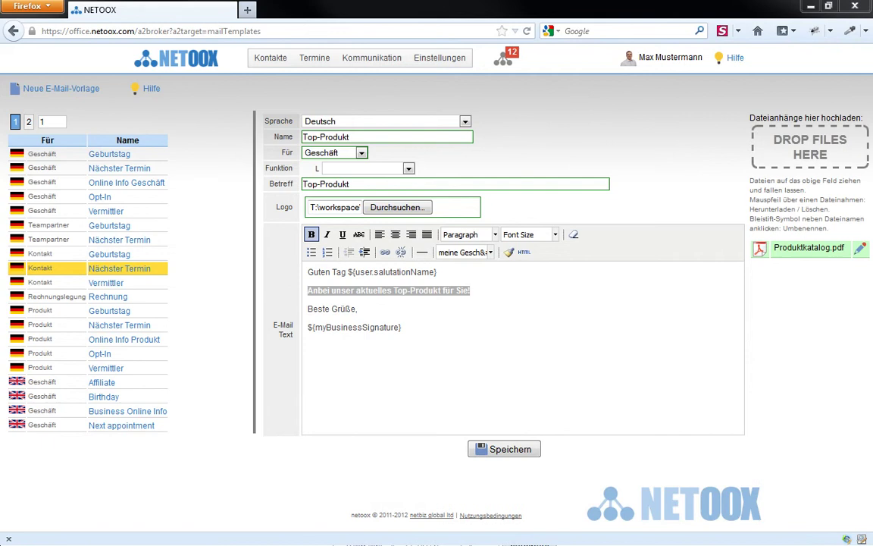
click(521, 450)
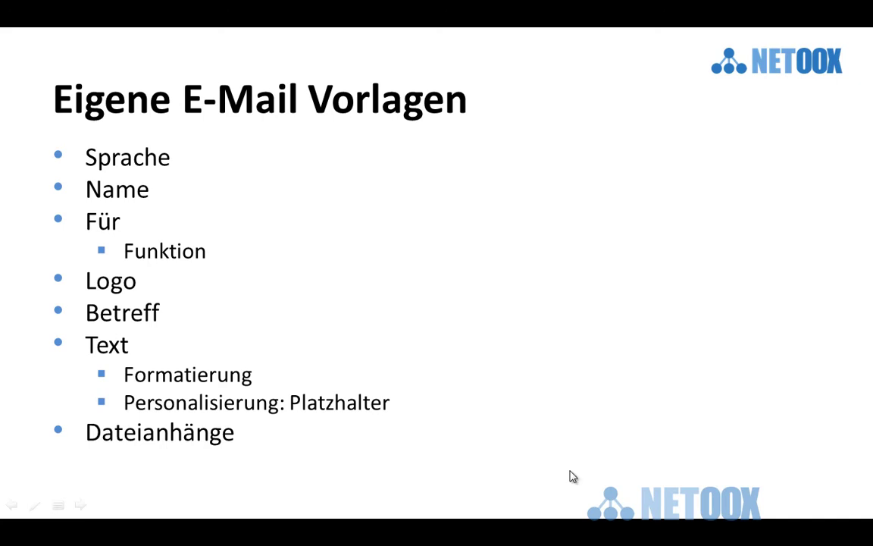
key(Right)
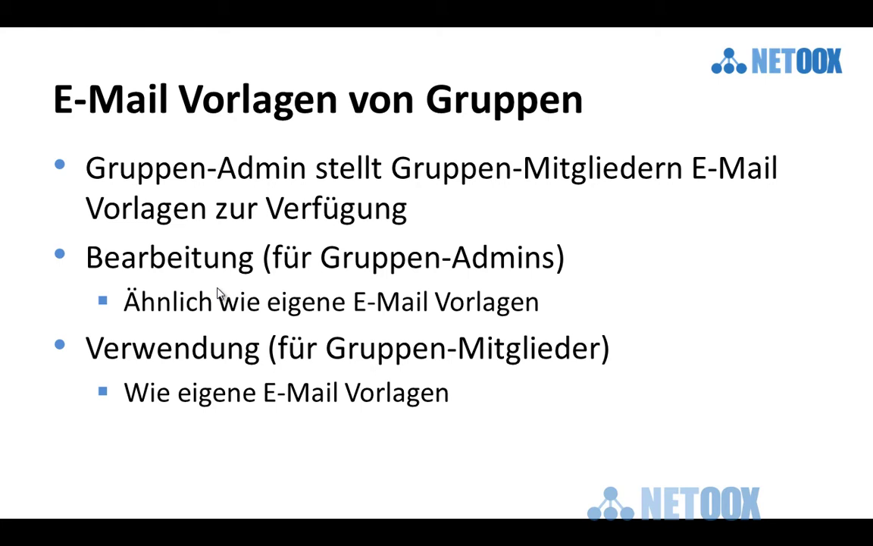
key(alt+Tab)
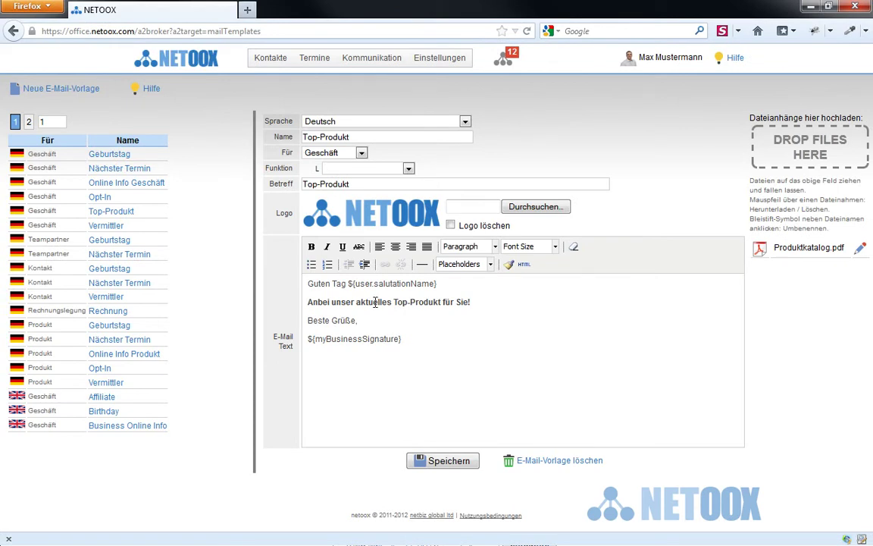
Step: Open the e-mail templates of the Network Marketing Secrets group and start a new template there
click(256, 60)
click(271, 166)
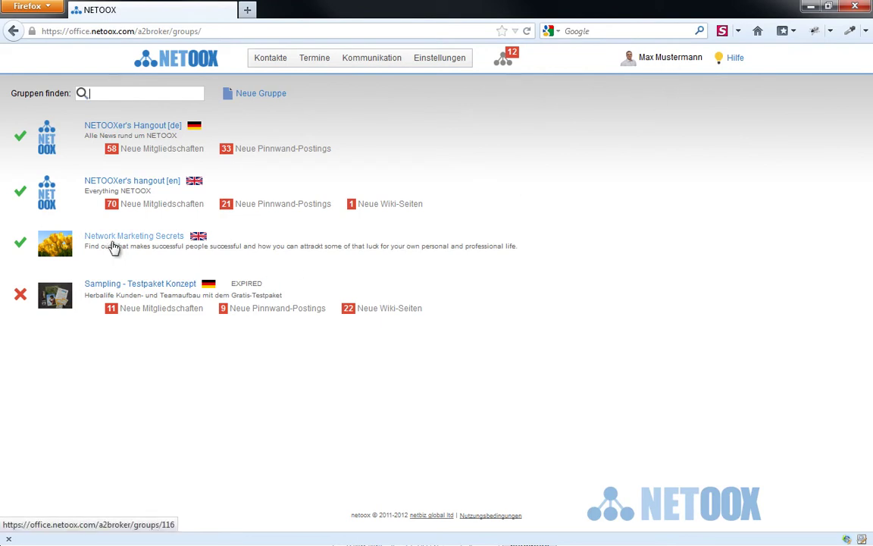
click(119, 239)
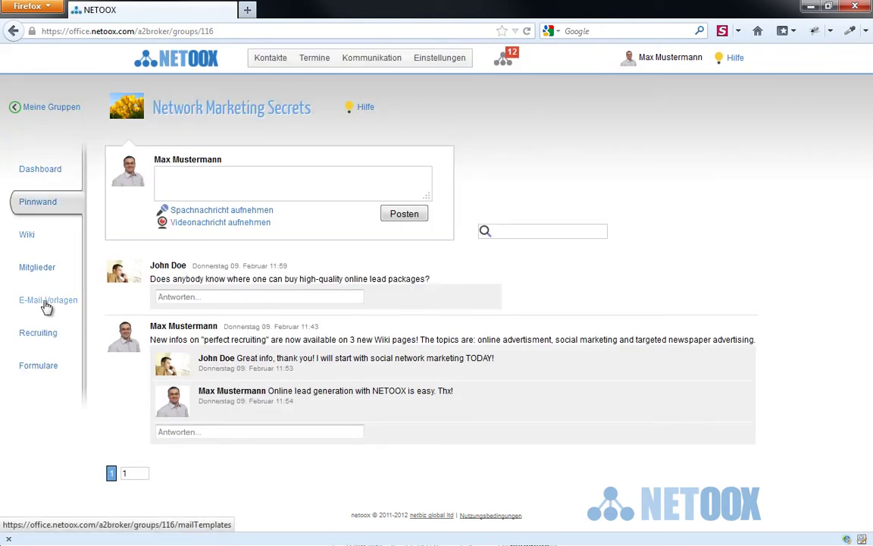
click(46, 303)
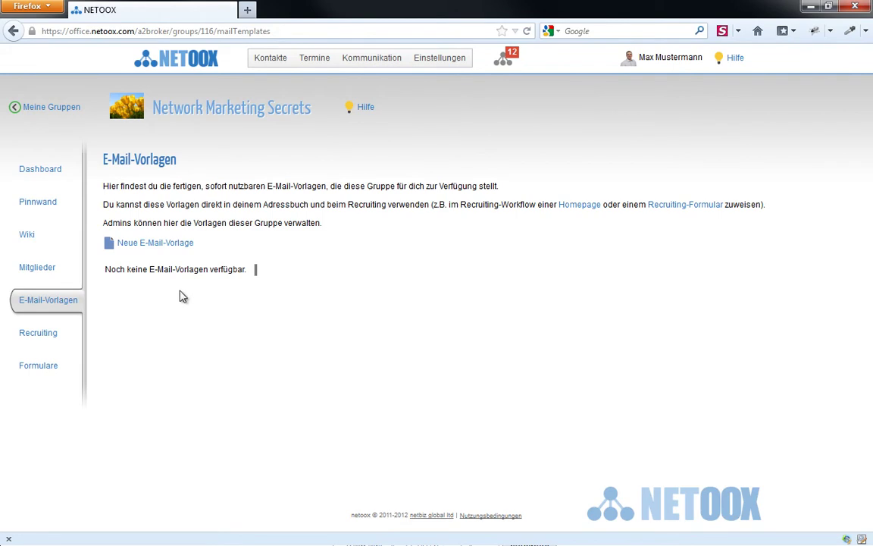
click(156, 243)
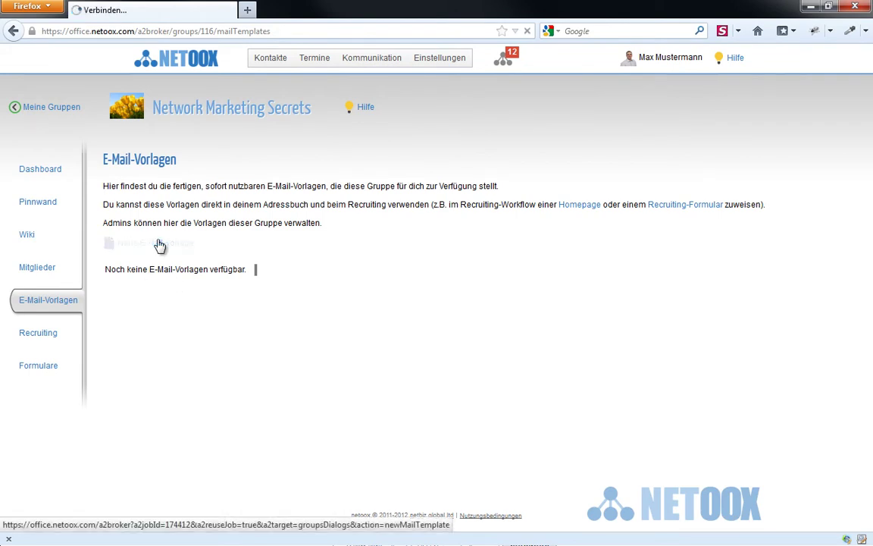
Step: Name the new group e-mail template "Short Business Opt-In"
scroll(166, 347, down, 3)
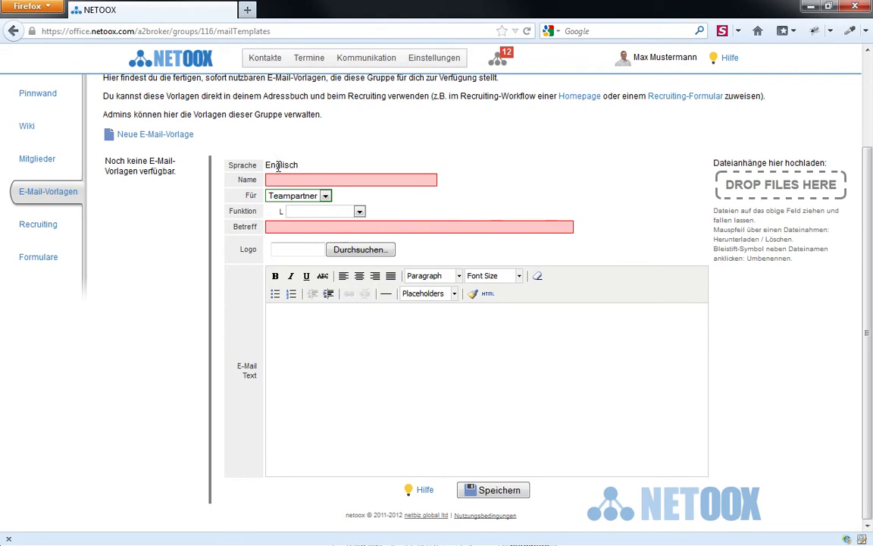
scroll(279, 166, up, 3)
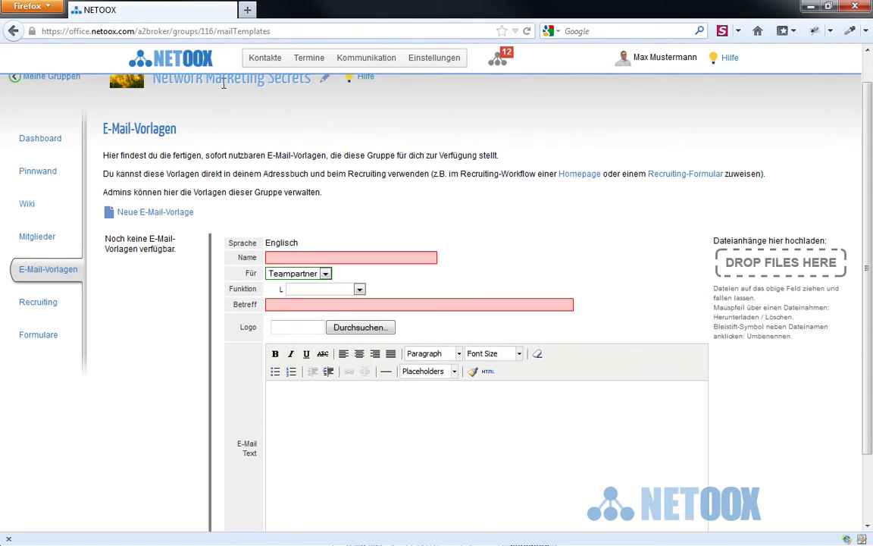
scroll(288, 199, down, 2)
mouse_move(303, 179)
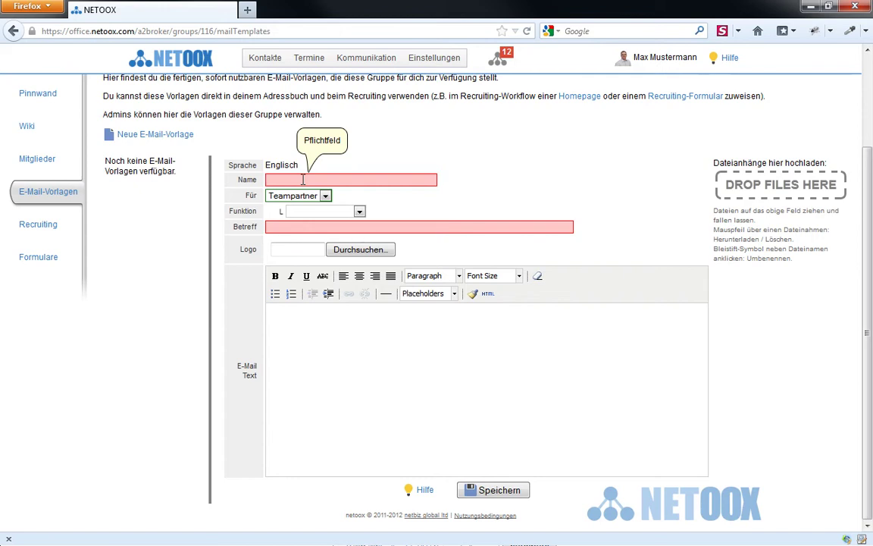
text(Short )
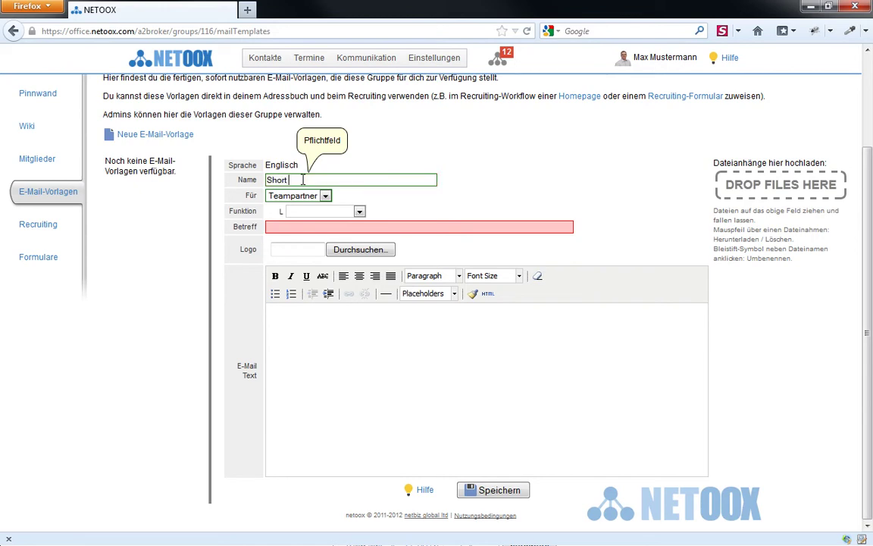
text(Business Opt)
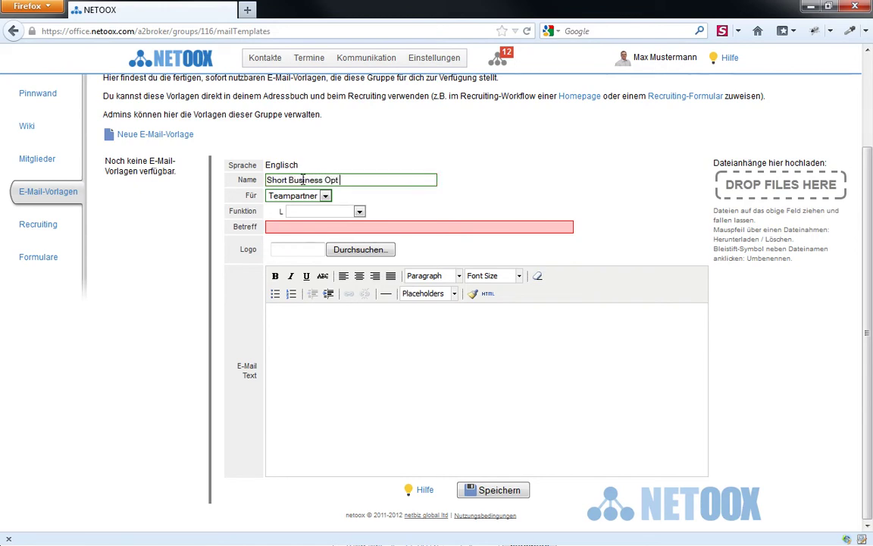
text(-In)
Step: Assign the group template to Geschäft and set its function to Opt-In
click(297, 195)
click(302, 220)
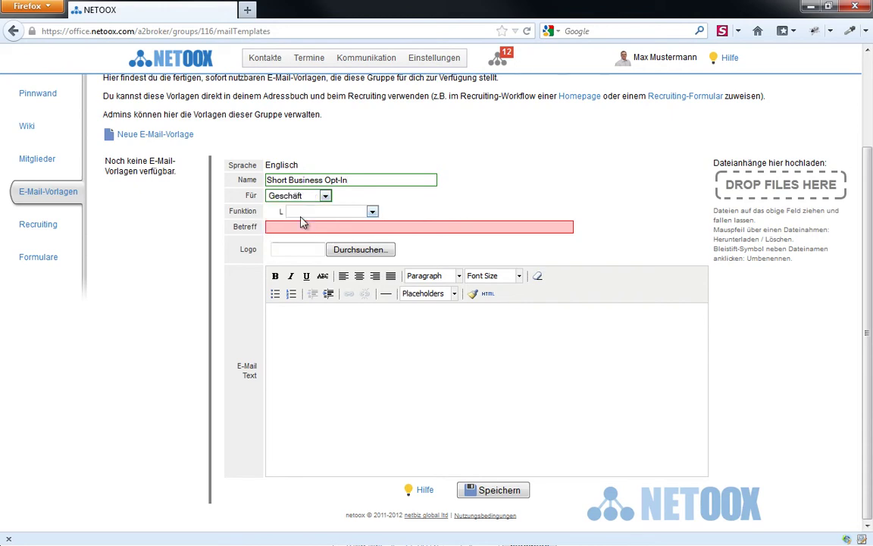
click(296, 212)
click(303, 225)
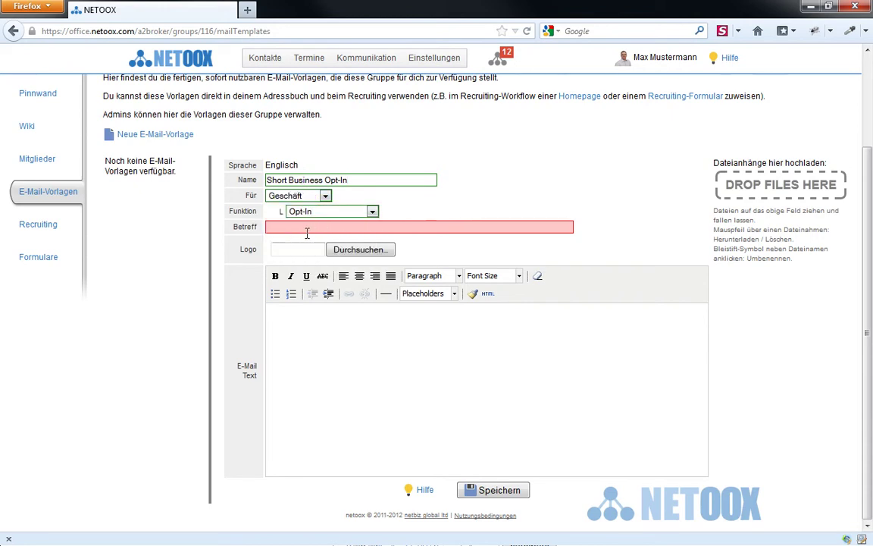
Step: Enter "Please confirm your registration" as the subject of the Short Business Opt-In template
click(299, 228)
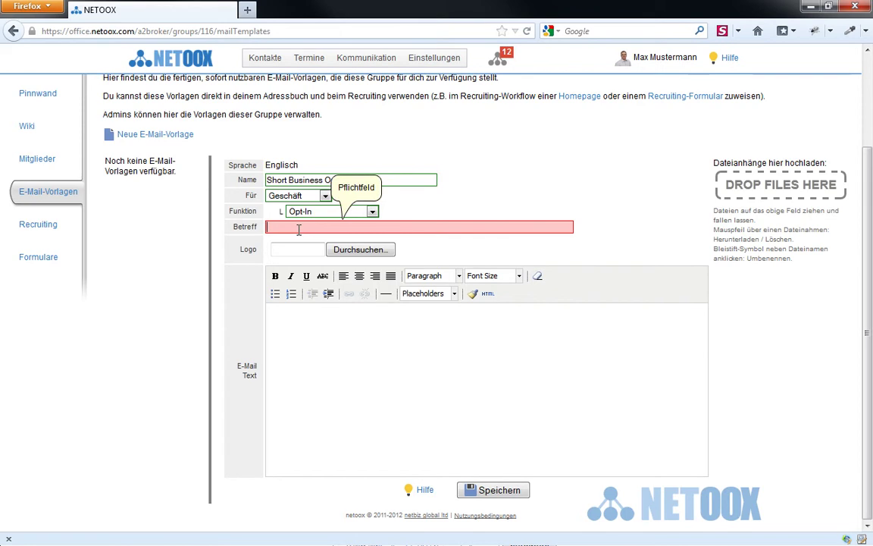
text(Pleas)
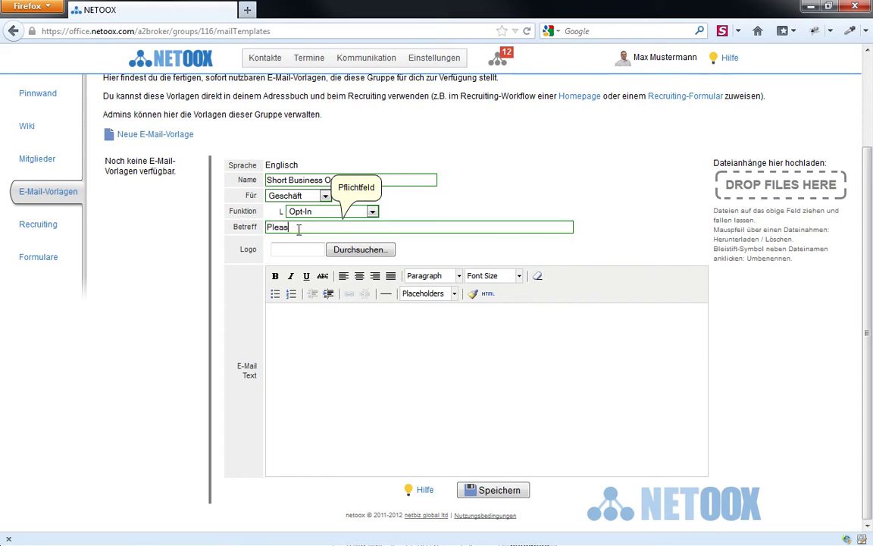
text(e conf)
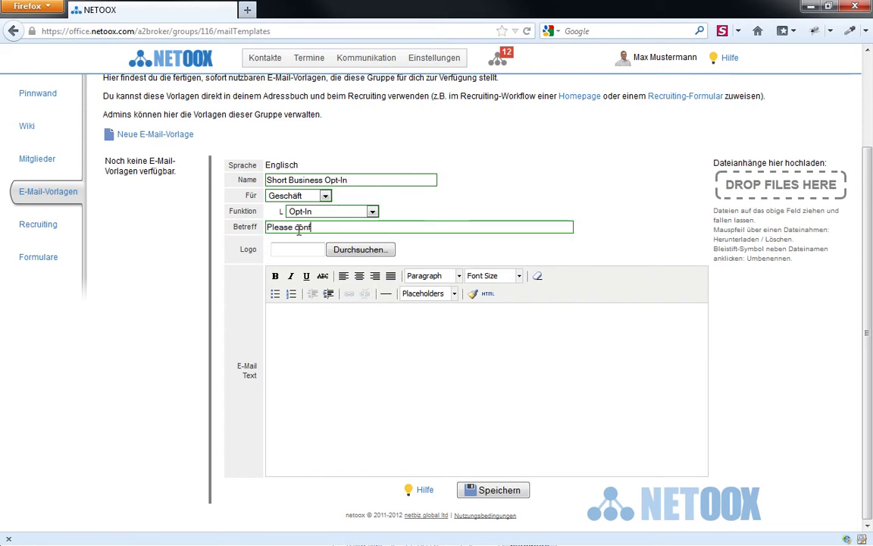
text(irm your registratio)
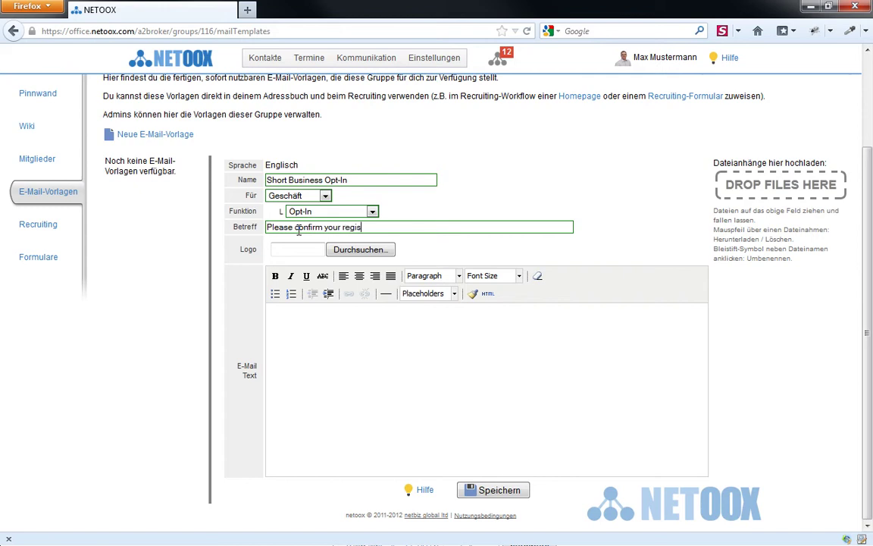
Step: Begin the e-mail text with "Dear" followed by the Anredename placeholder and a comma
click(413, 337)
text(Dear)
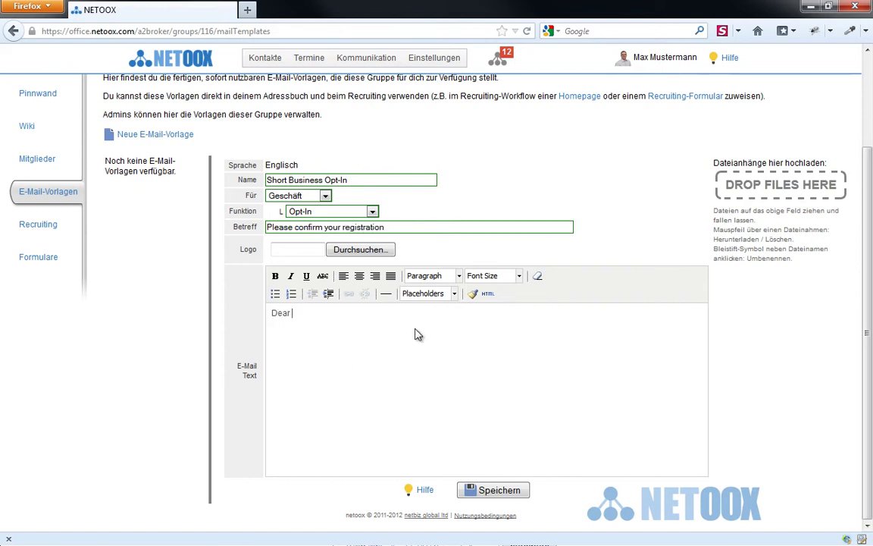
click(454, 294)
click(428, 370)
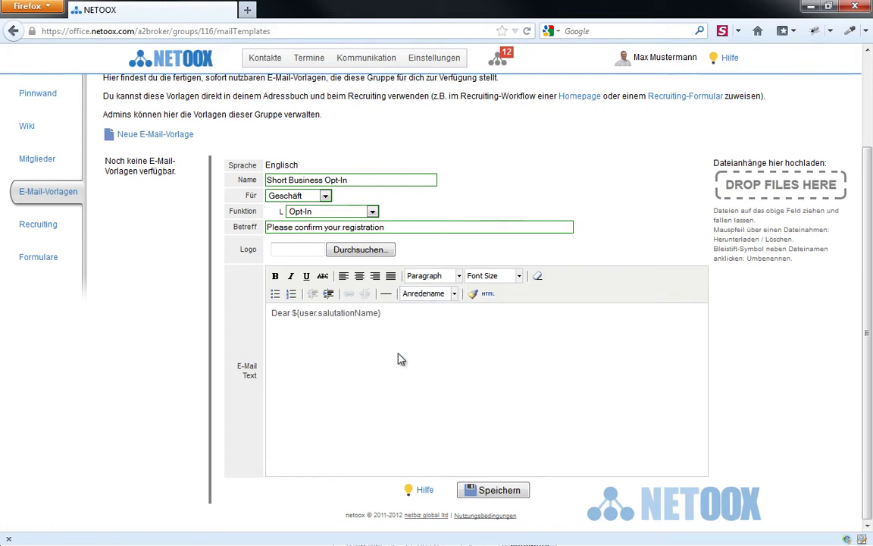
text(,)
Step: Write "thank you for registering on our homepage." and "Please confirm your registration by clicking the following link:" as two paragraphs below the greeting
key(Return)
text(thank you for r)
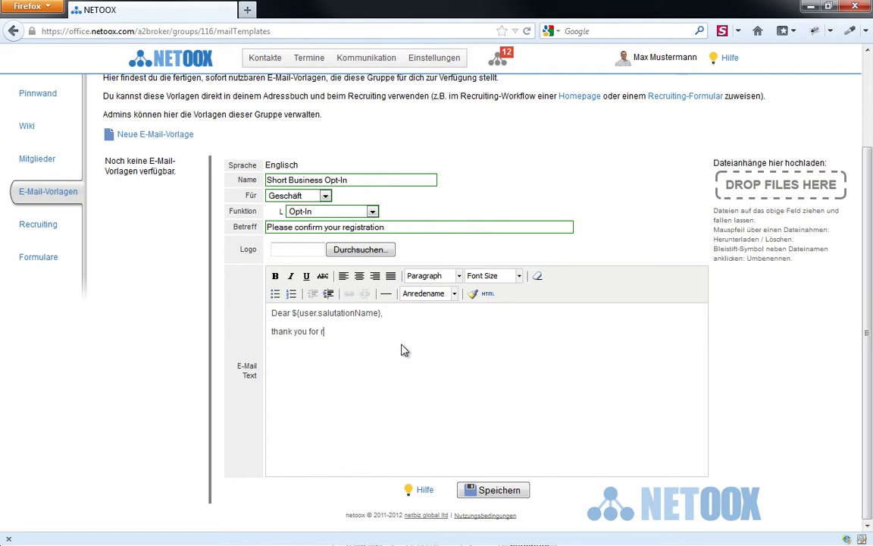
text(egistering )
text(on )
text(our homepage. )
text(Please confirm your registration)
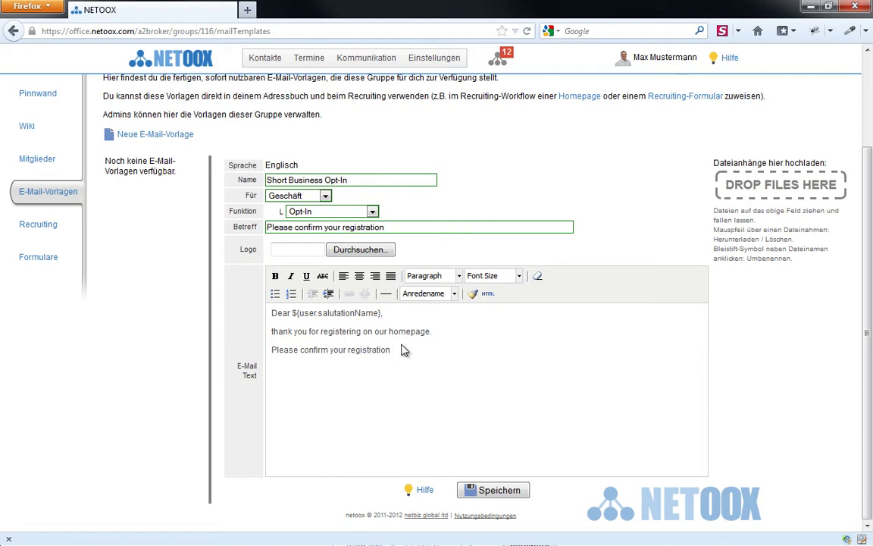
text(ing the following Li)
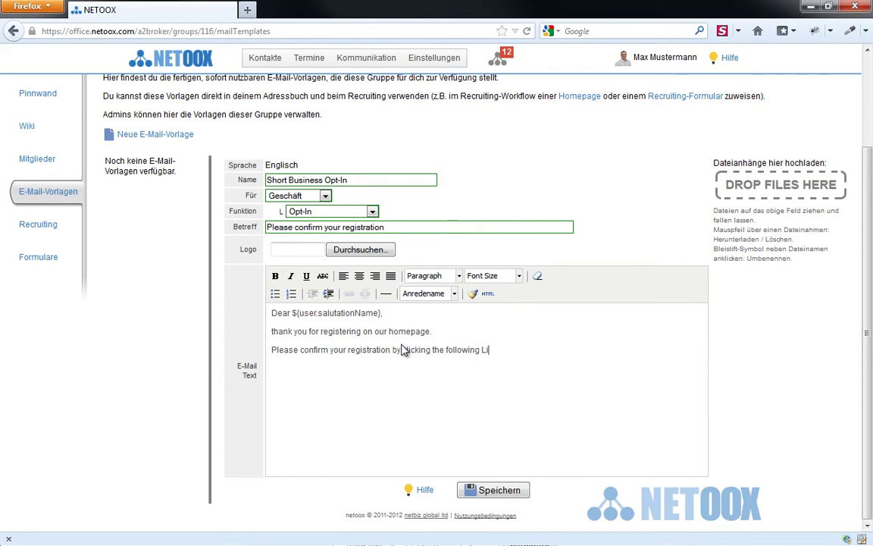
text(nk:)
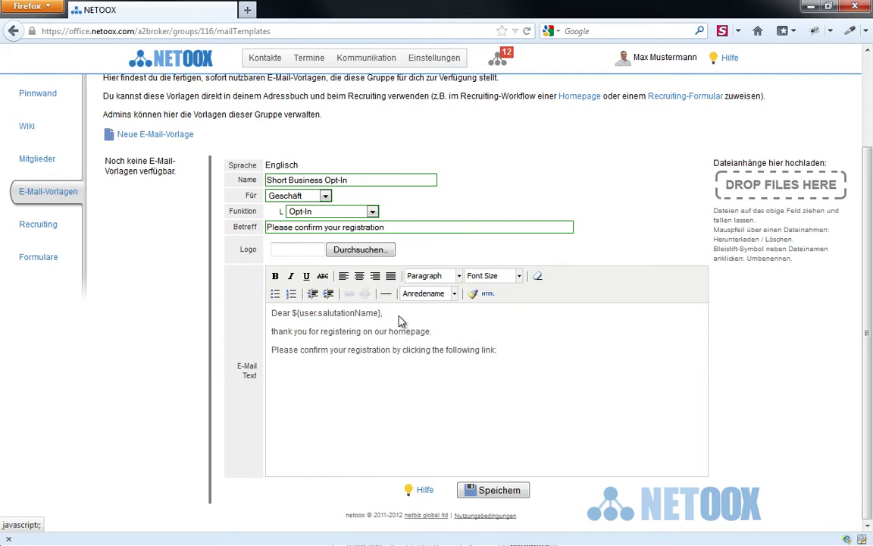
Step: Insert the Opt-In Link placeholder on an indented line below the confirmation request
click(454, 293)
drag(498, 337, 498, 363)
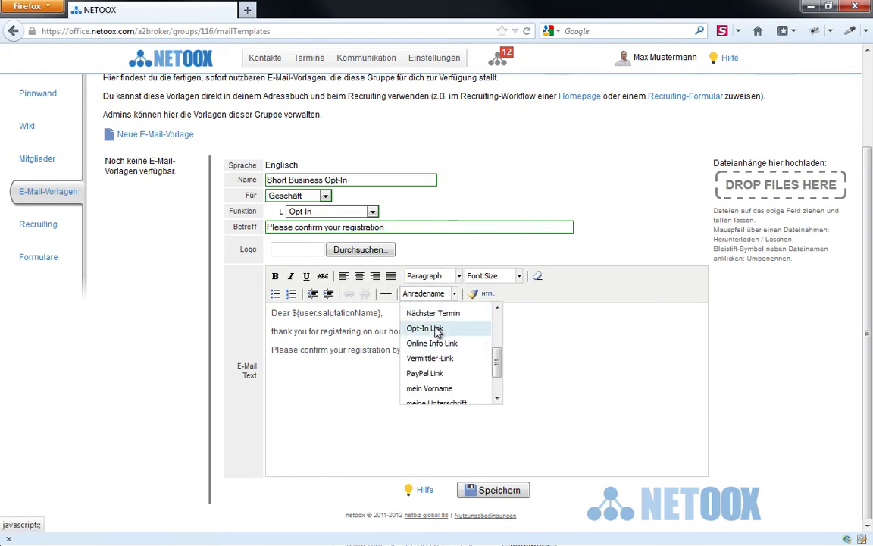
click(439, 328)
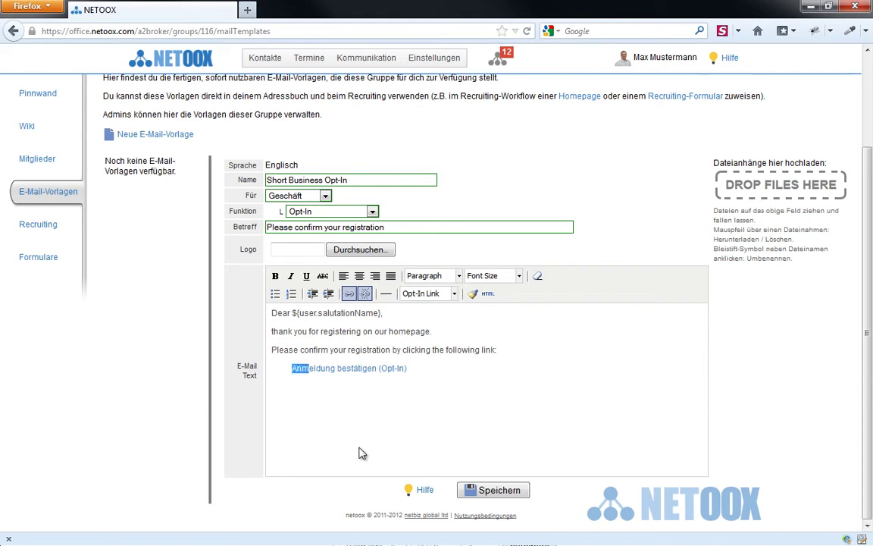
Step: Change the wording of the inserted opt-in link to "Confirm registration (Opt-In)"
key(shift+Right)
key(shift+Right)
key(shift+Right)
text(Confirm)
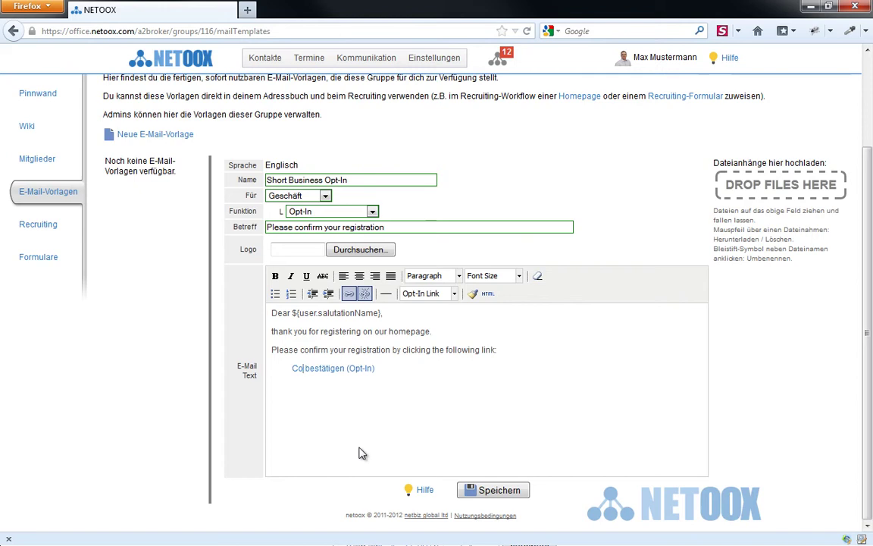
key(ctrl+shift+Right)
key(Delete)
text(re)
text(gistration)
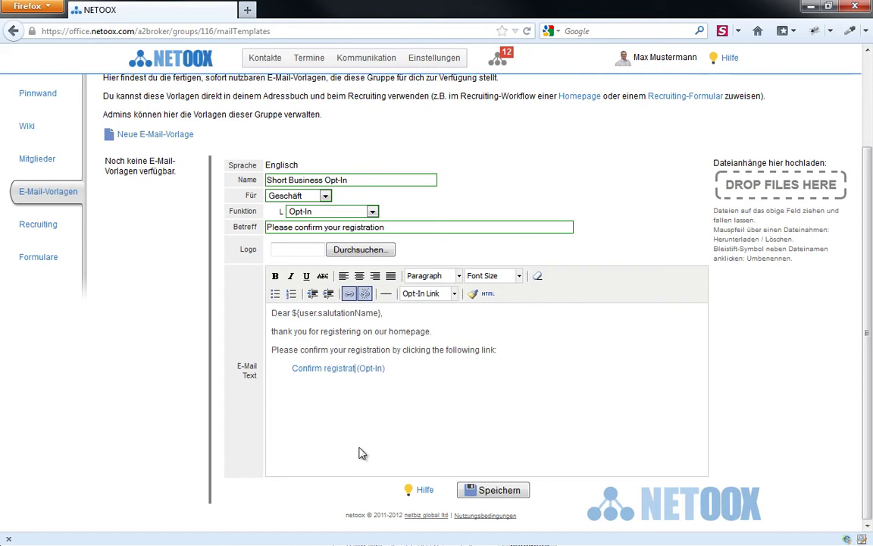
Step: Close the e-mail text with "Best regards," and the business signature placeholder (meine Geschäfts-Unterschrift) on the line below
key(End)
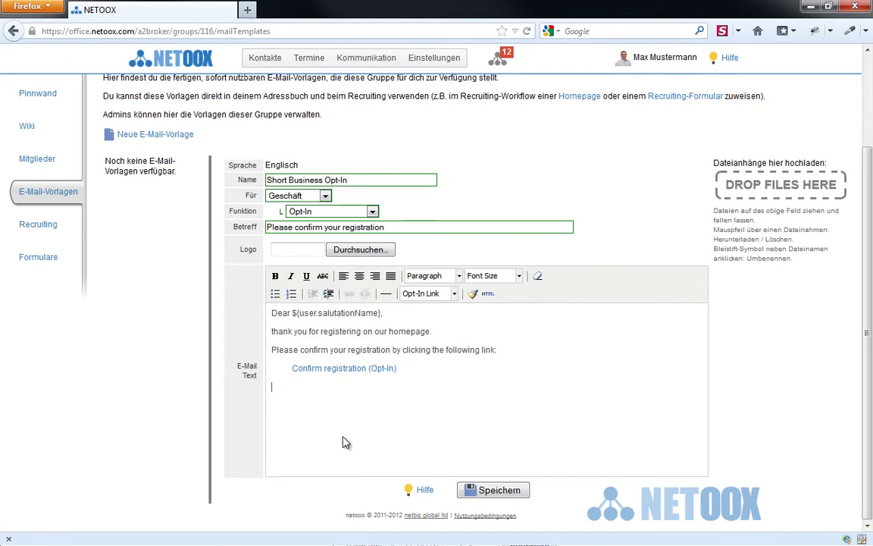
text(est reg)
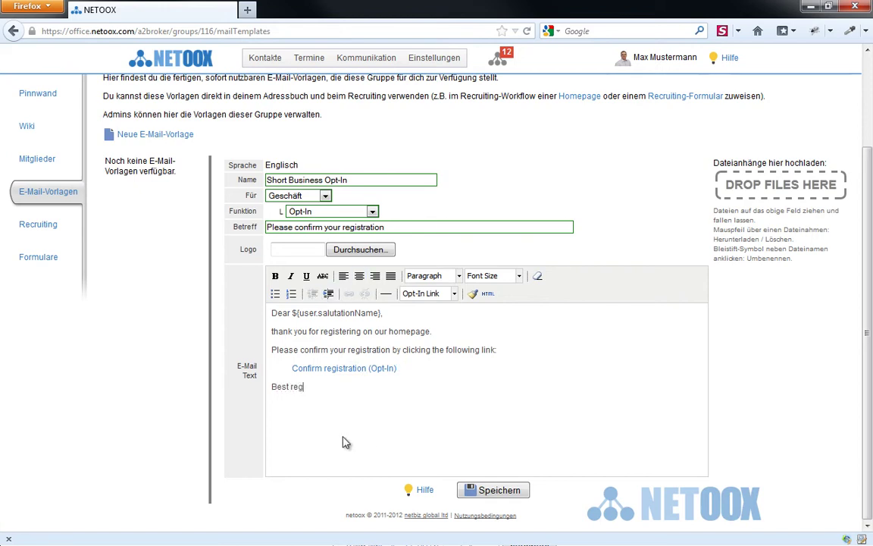
text(ards,)
click(454, 294)
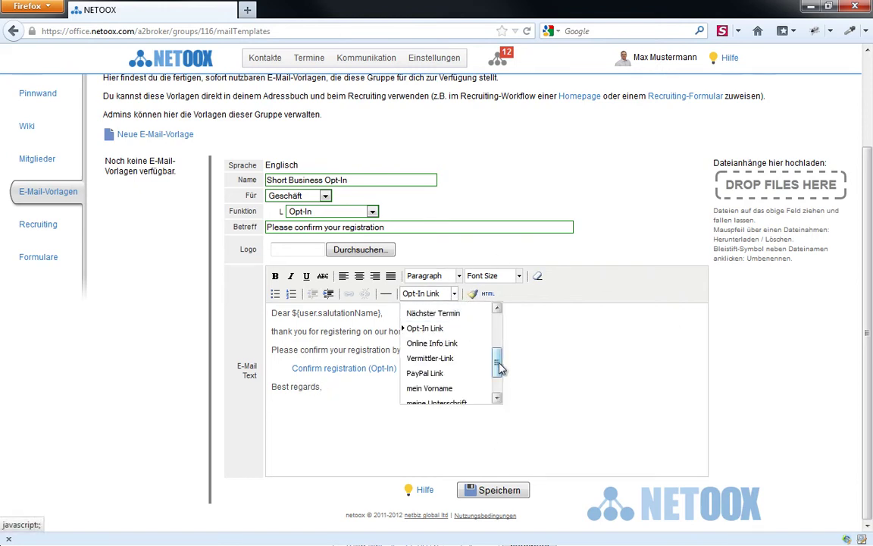
drag(500, 368, 464, 399)
click(460, 383)
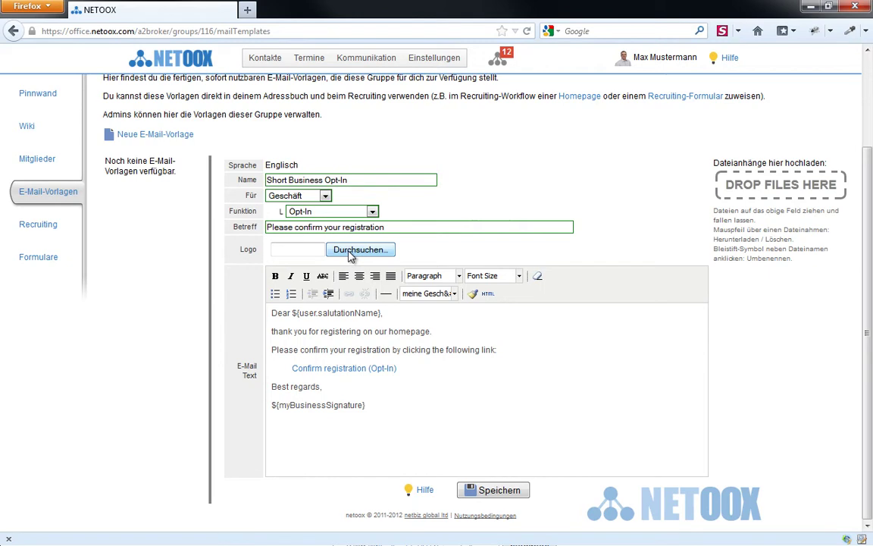
Step: Add the NETOOX logo image and the Produktkatalog.pdf attachment to the Short Business Opt-In template, and save it
click(351, 256)
double_click(464, 220)
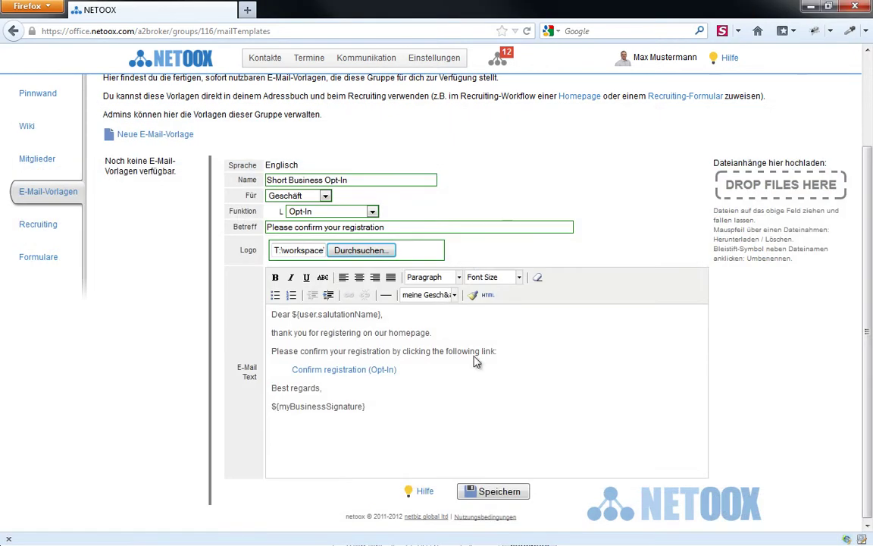
drag(455, 531, 447, 385)
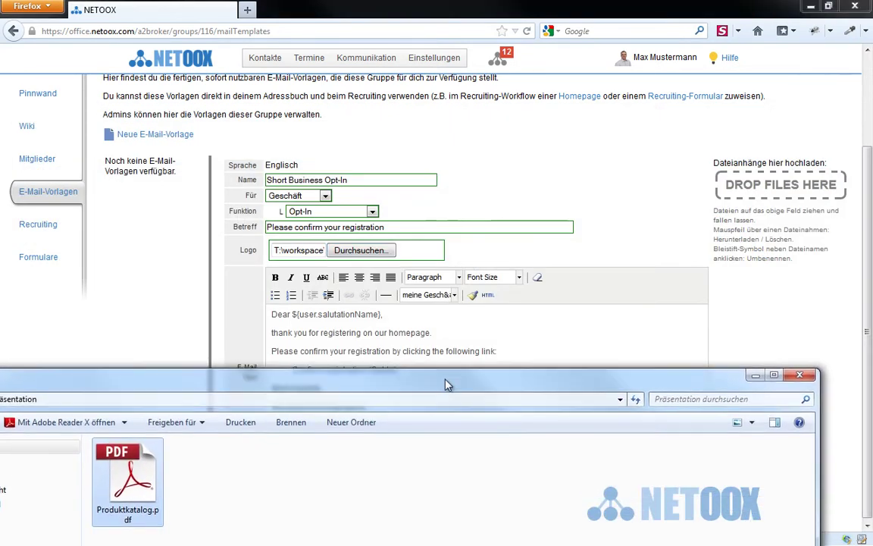
drag(128, 477, 779, 184)
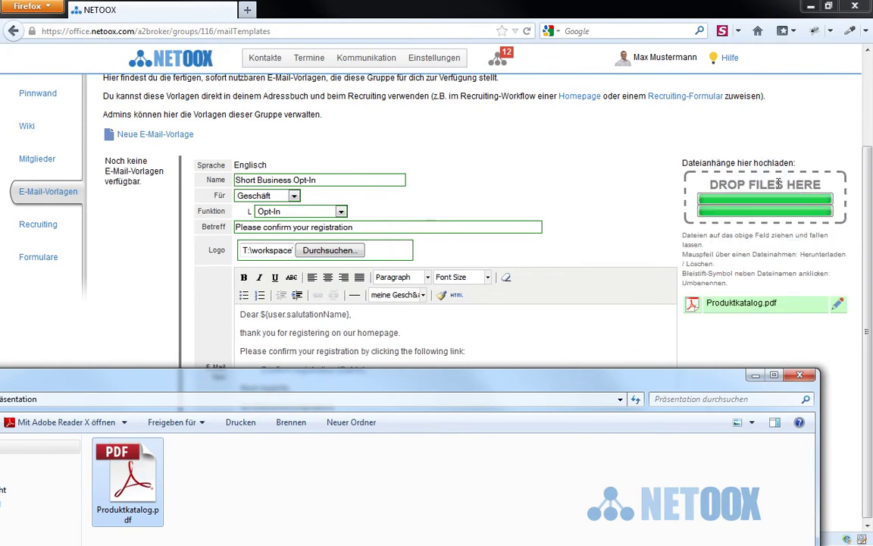
drag(625, 376, 620, 545)
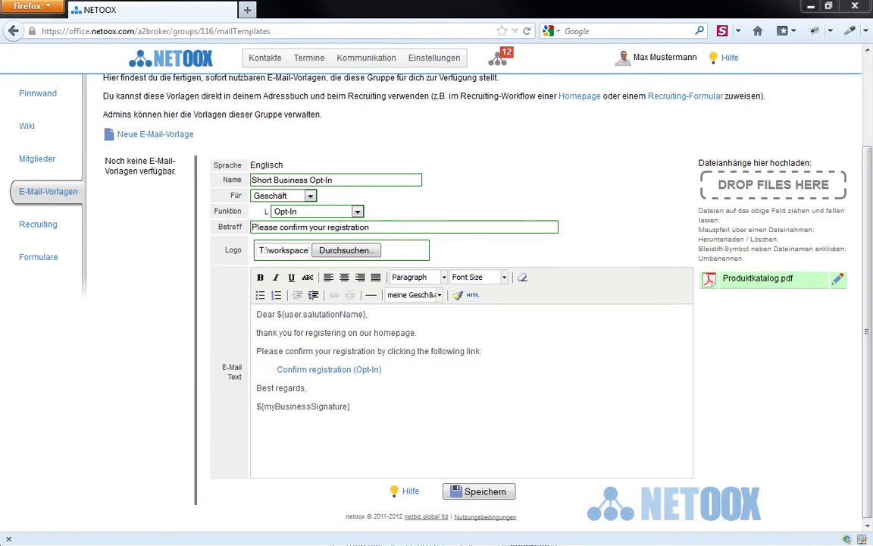
click(478, 494)
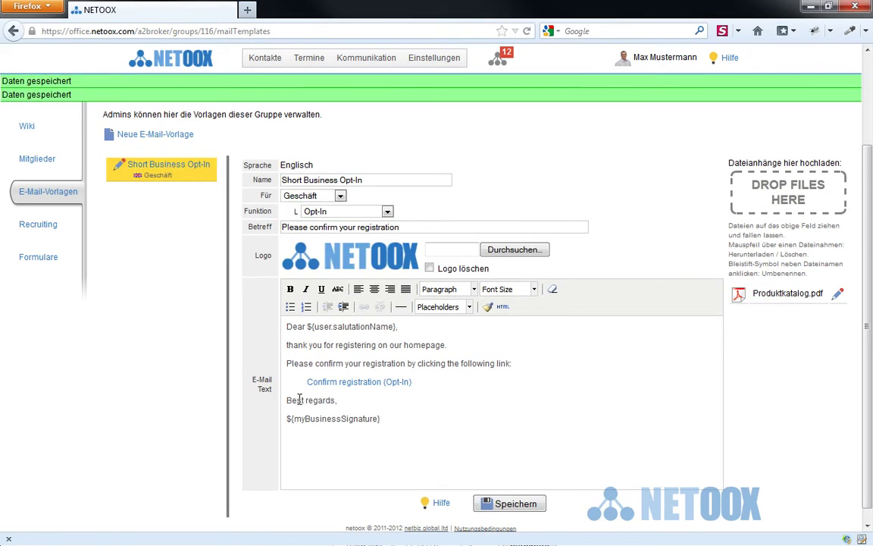
scroll(299, 399, up, 3)
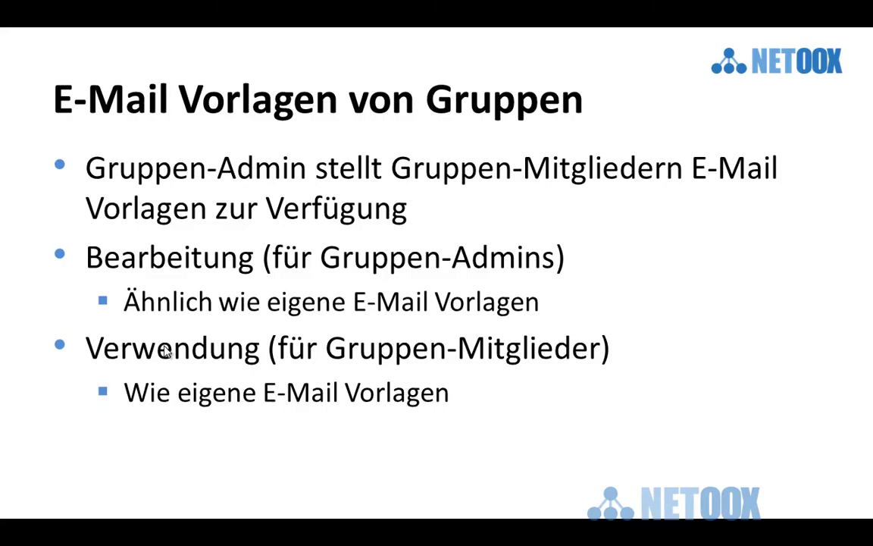
click(165, 350)
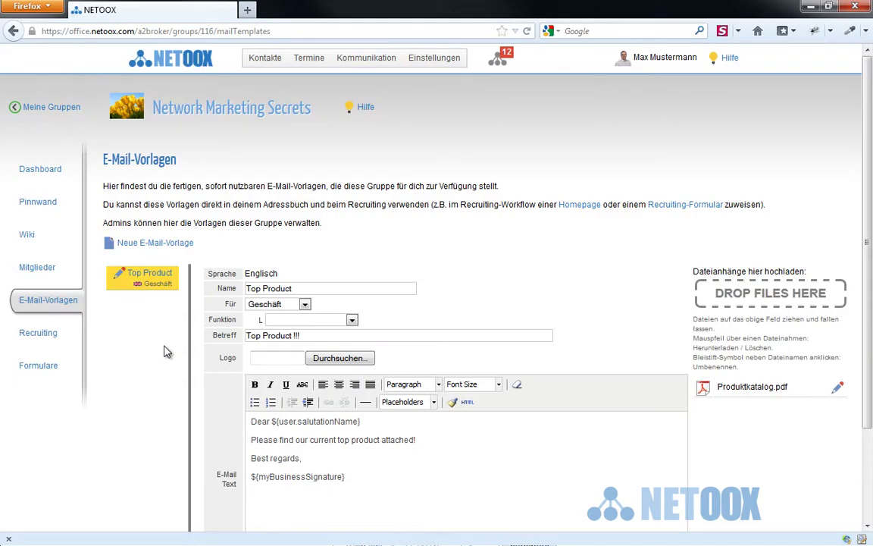
Step: Open the address book and search it by the demo contact's first name
click(263, 57)
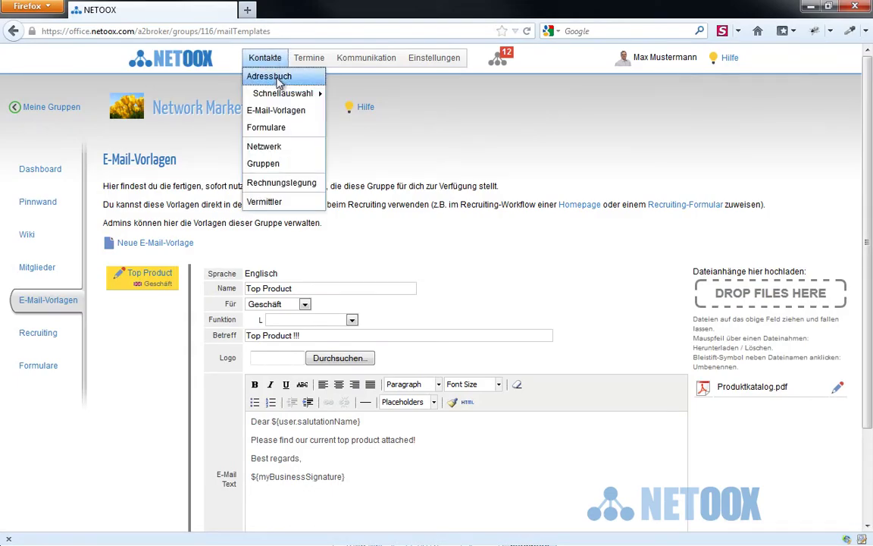
click(270, 77)
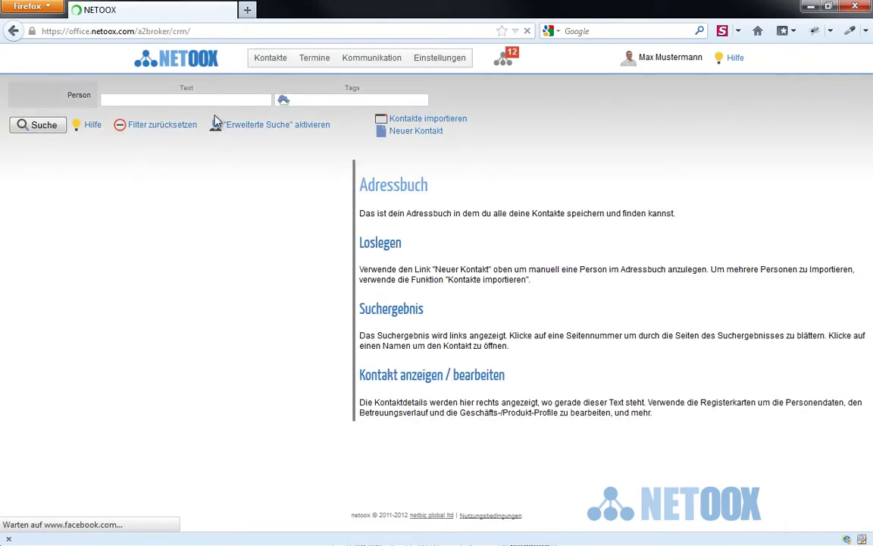
click(161, 101)
text(max)
key(Return)
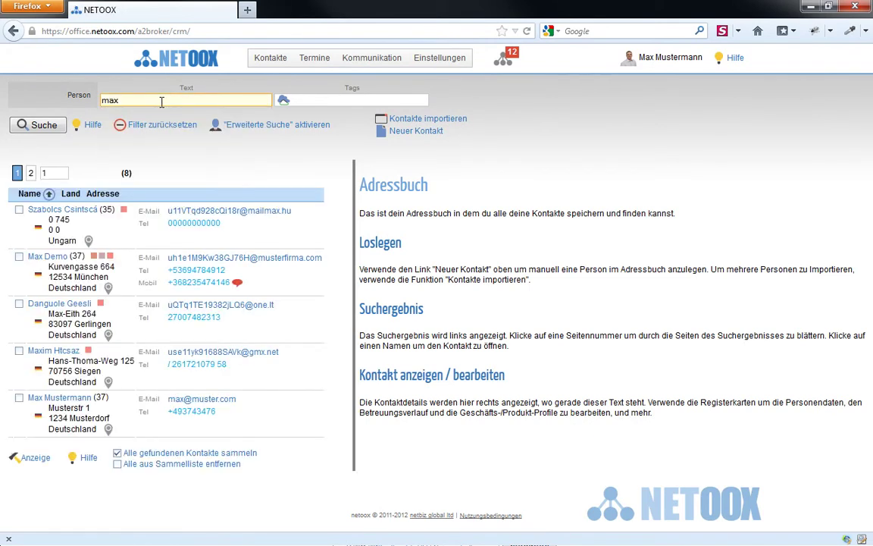
Step: Open the second contact in the search results and bring up the e-mail options in its Kontakt profile
click(50, 256)
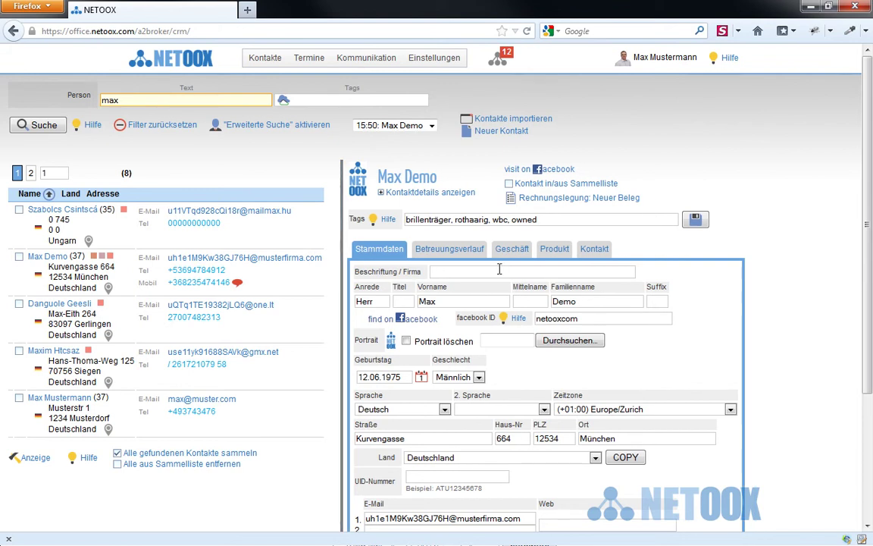
click(599, 253)
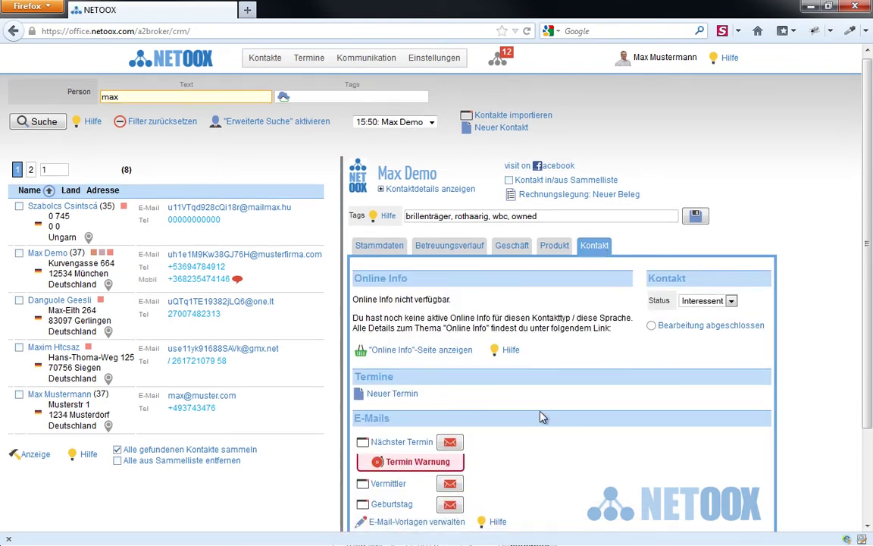
scroll(485, 356, down, 3)
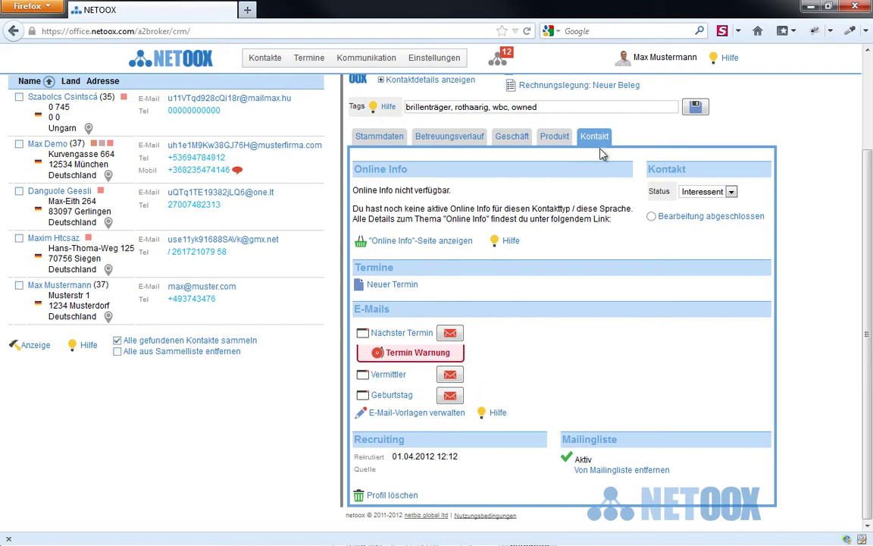
click(381, 136)
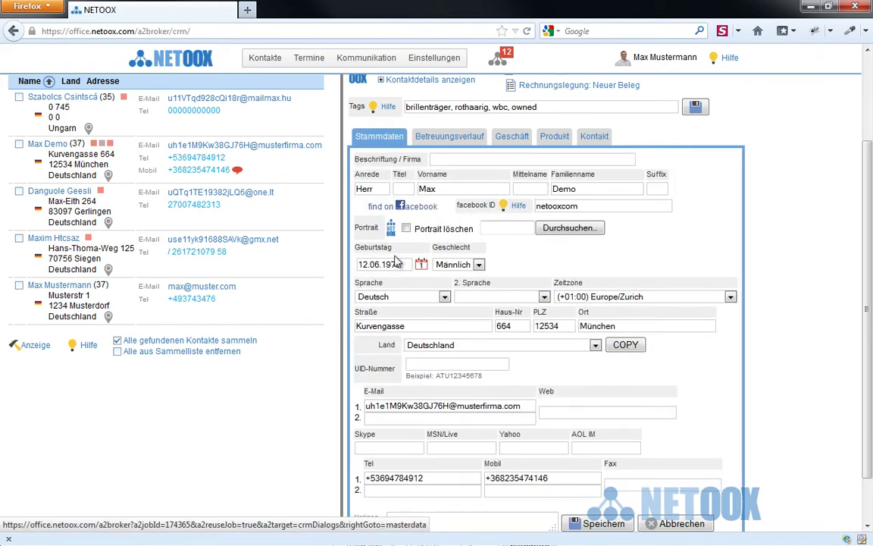
click(595, 139)
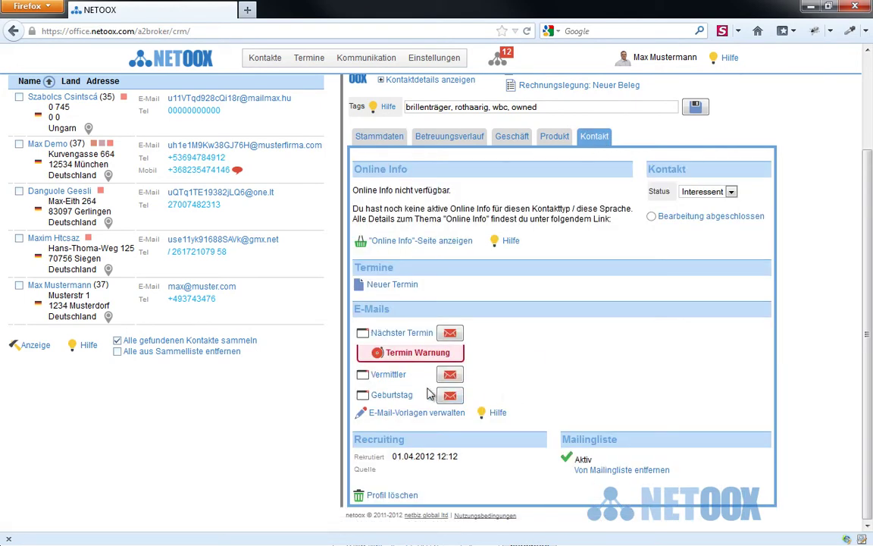
Step: Preview the Vermittler e-mail for the open contact and send it
click(371, 377)
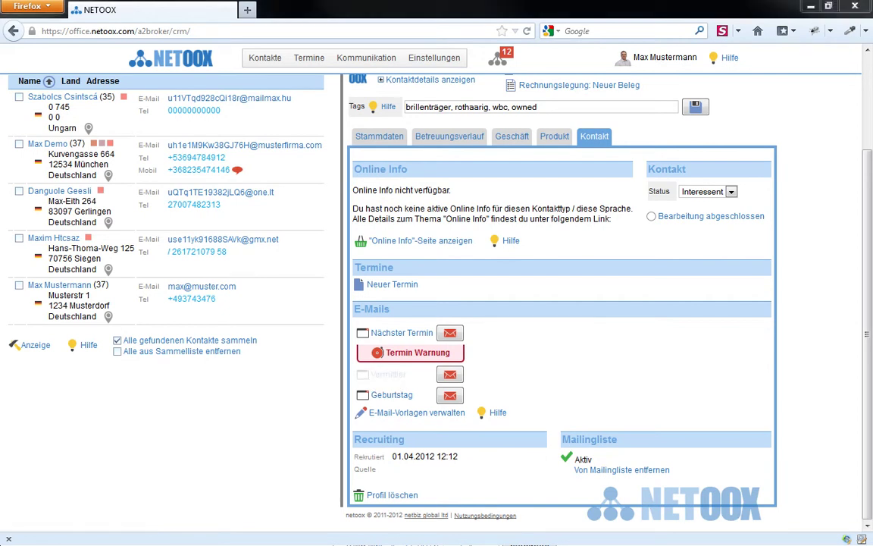
drag(78, 280, 286, 110)
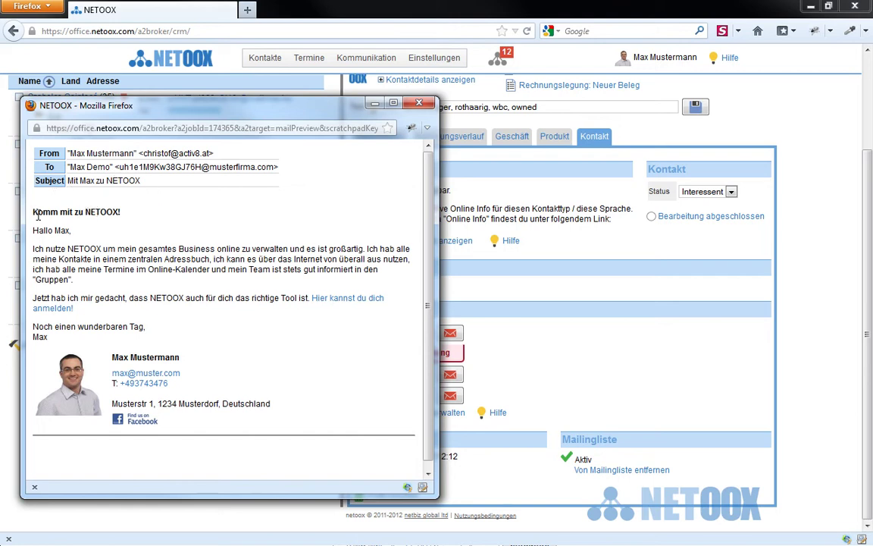
drag(56, 235, 69, 235)
click(422, 104)
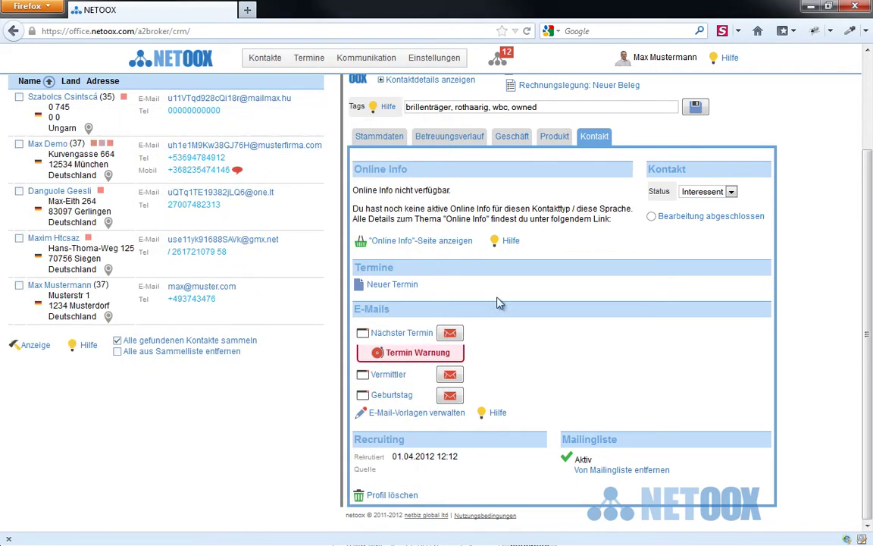
click(450, 375)
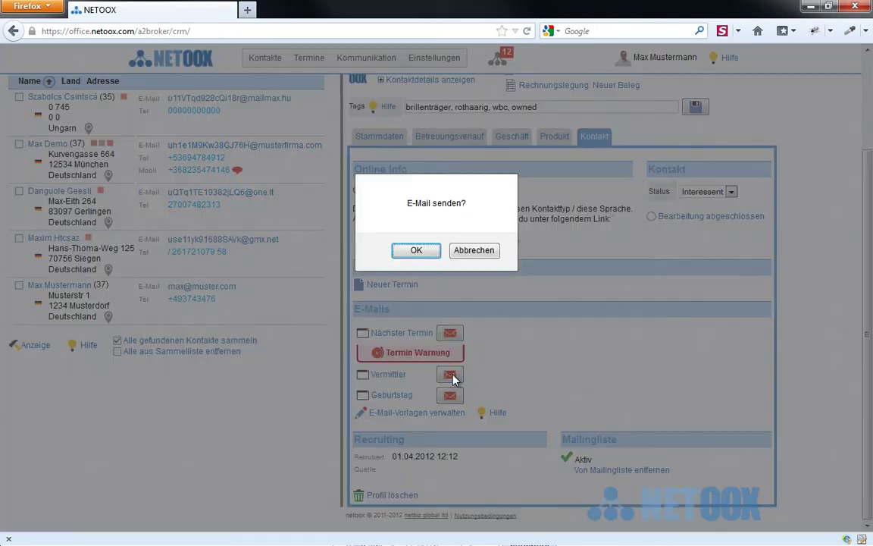
click(416, 250)
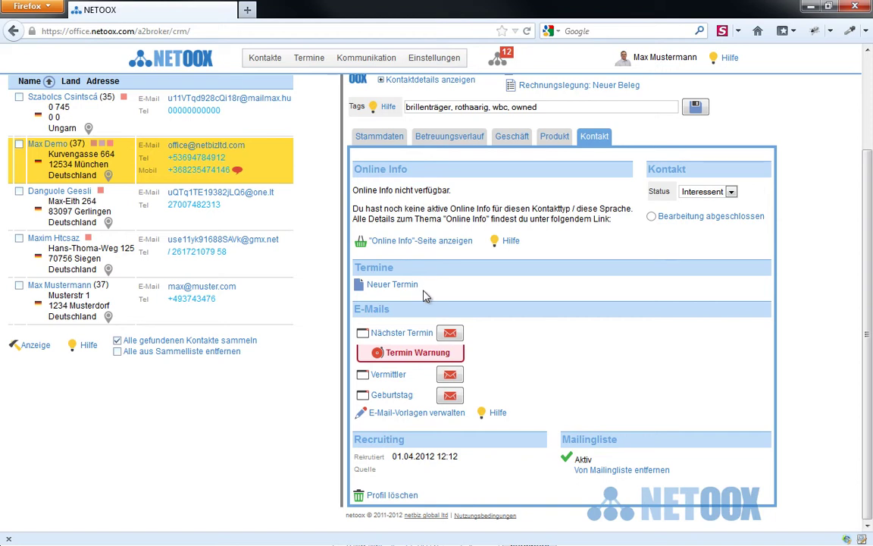
Step: Create and save a new appointment with the contact on 30.08.2012 from 19:00 to 19:10
mouse_move(442, 356)
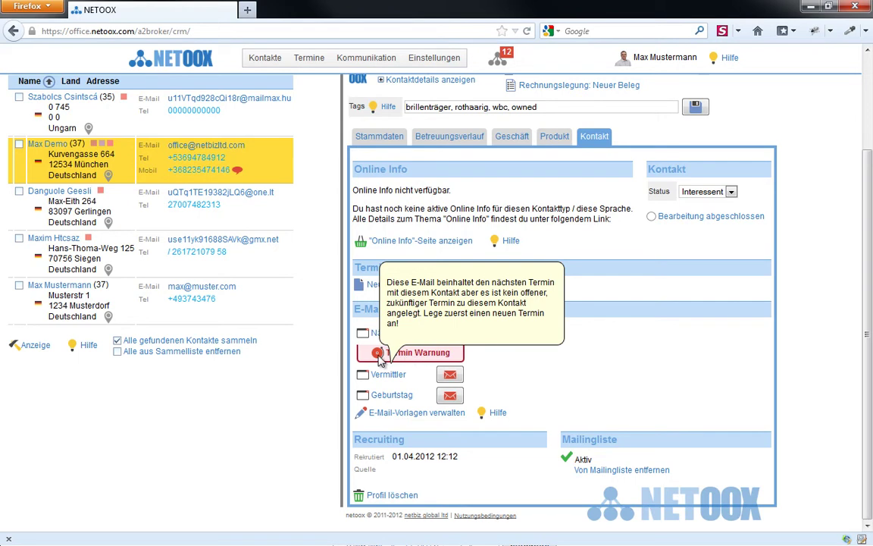
click(401, 289)
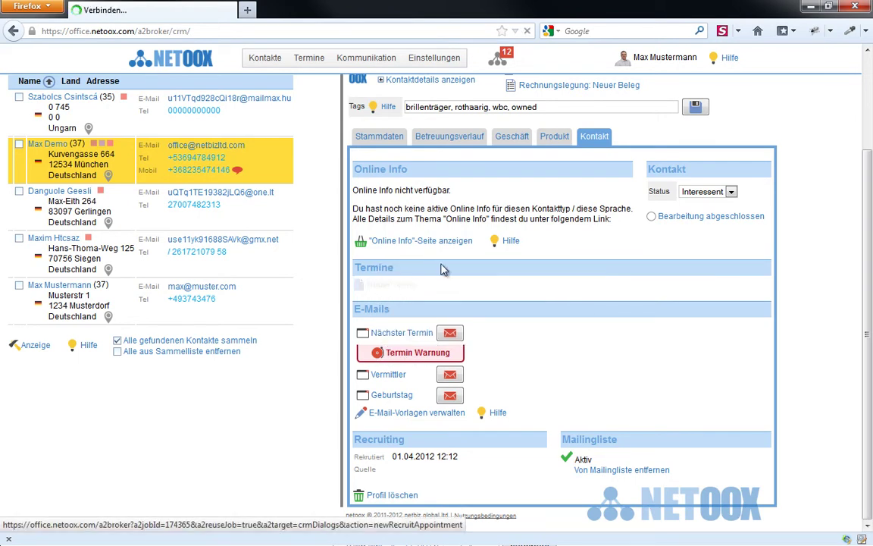
click(672, 175)
click(671, 177)
click(669, 177)
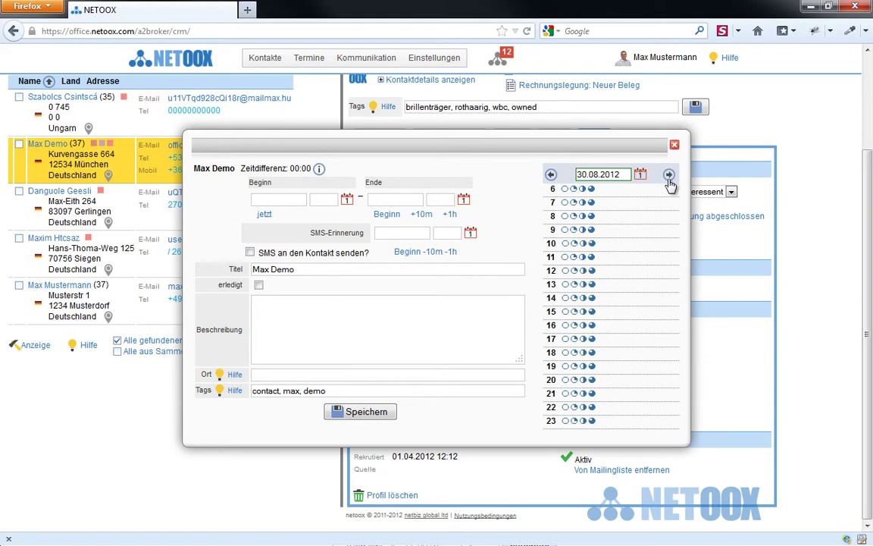
click(564, 366)
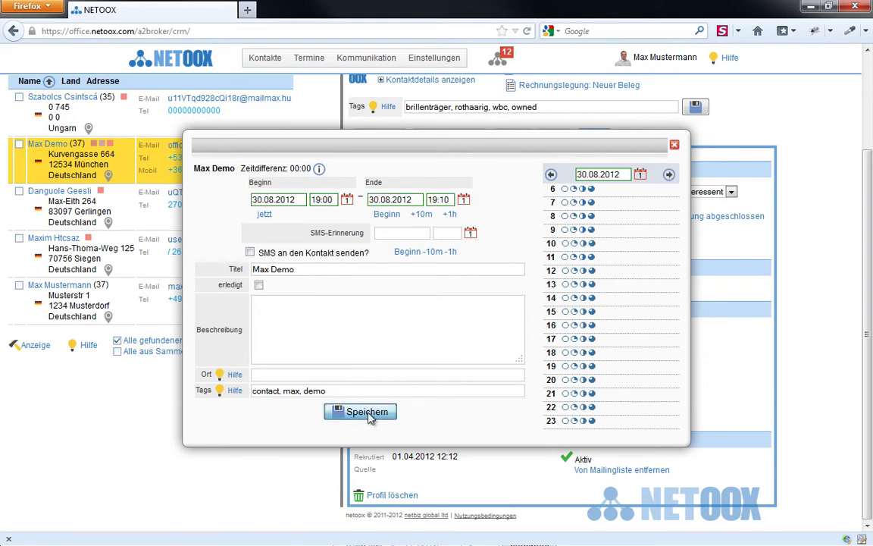
click(368, 413)
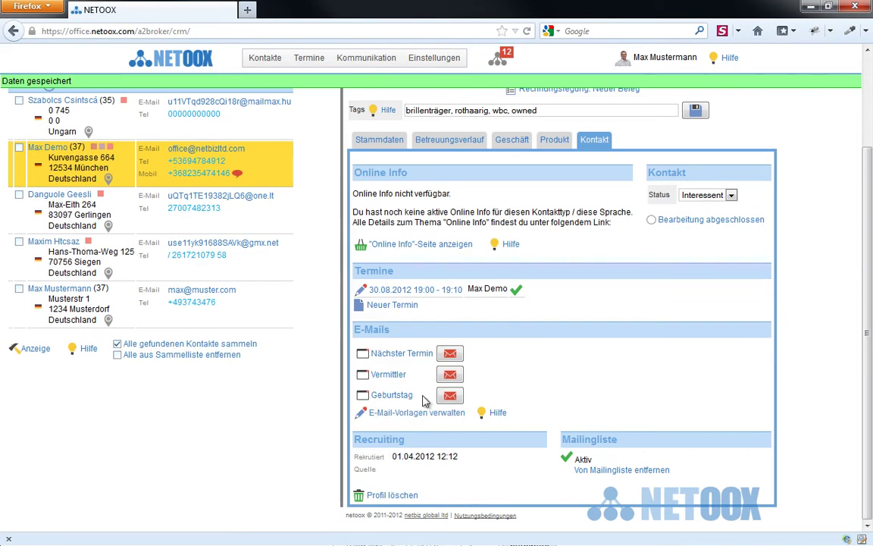
Step: Preview the Nächster Termin e-mail for the contact, checking its greeting and closing, and send it
click(411, 359)
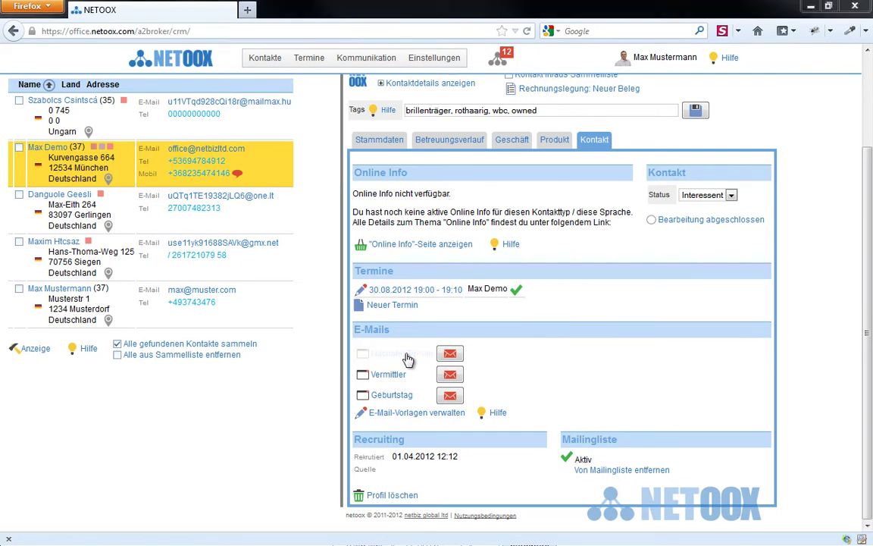
drag(219, 215, 330, 75)
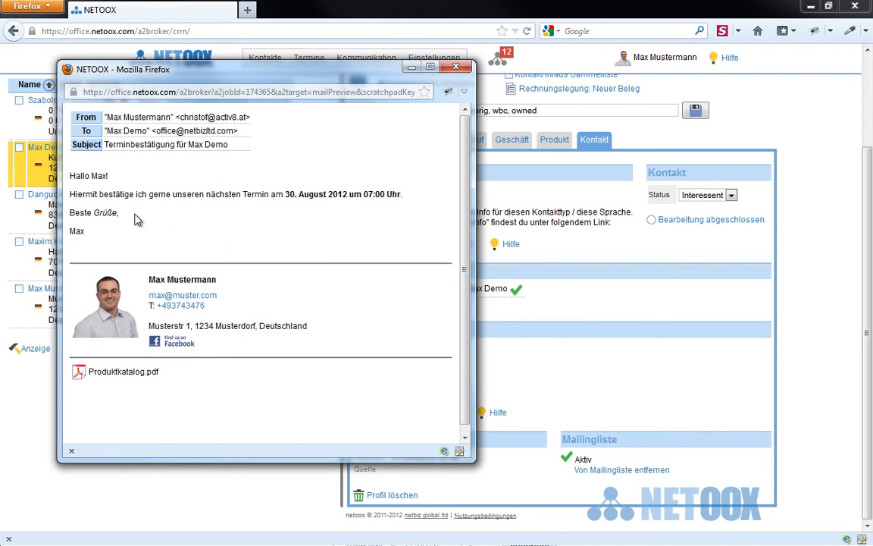
drag(91, 176, 110, 182)
drag(94, 213, 116, 214)
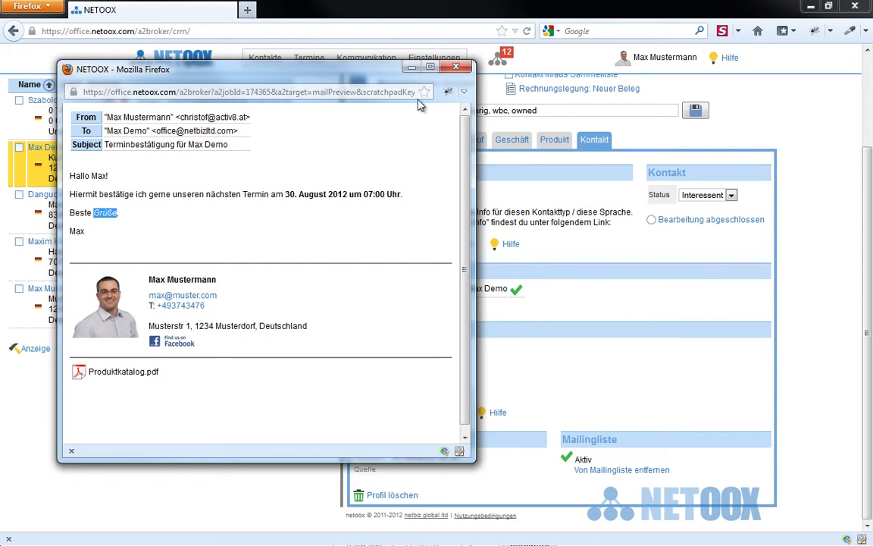
click(456, 66)
click(449, 354)
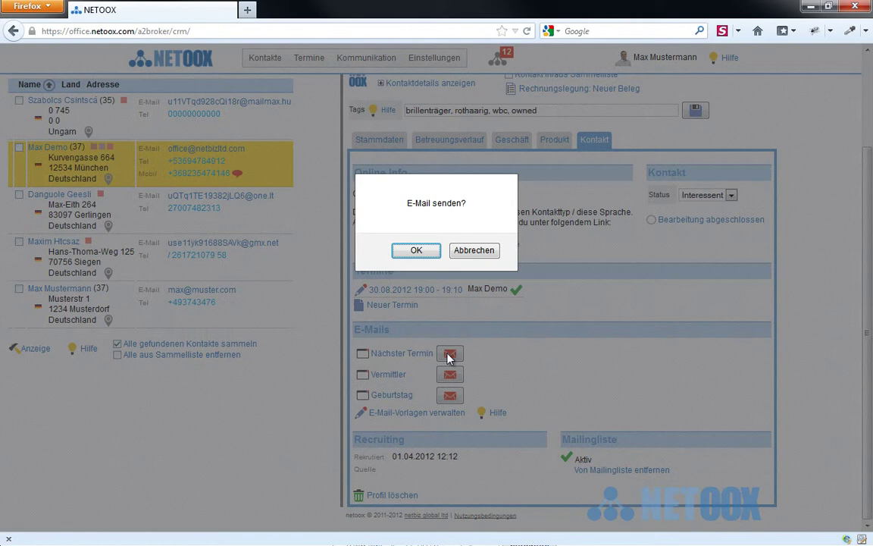
click(416, 250)
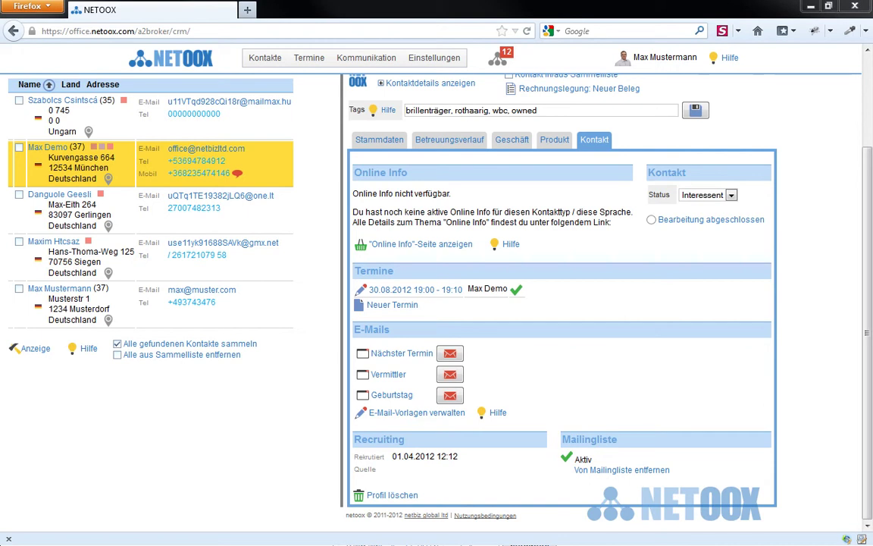
Step: Examine the received Terminbestätigung e-mail in Thunderbird, expand its attachment list, and return to the NETOOX address book
drag(447, 294, 468, 54)
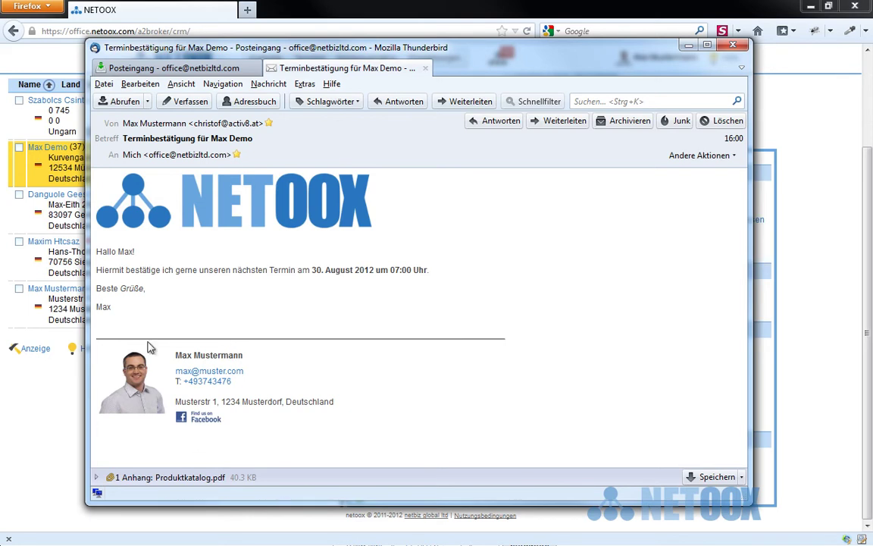
click(97, 477)
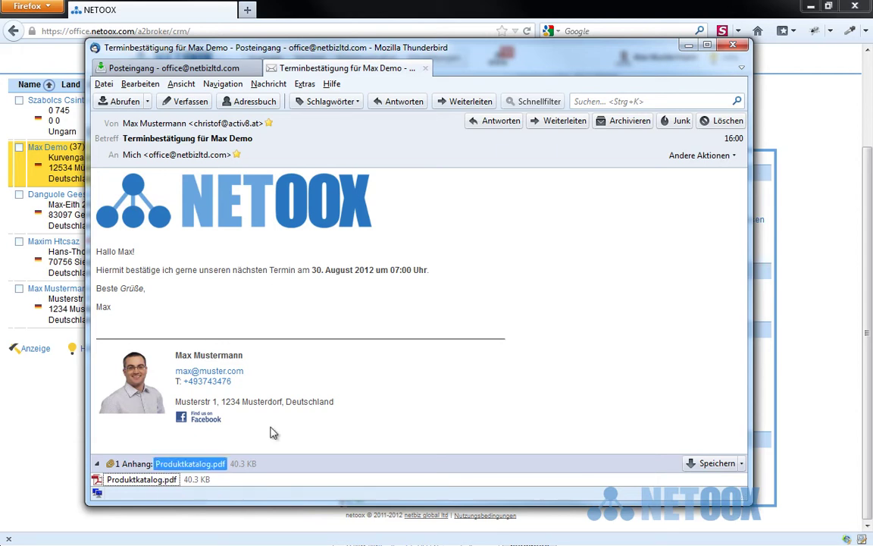
key(super+Down)
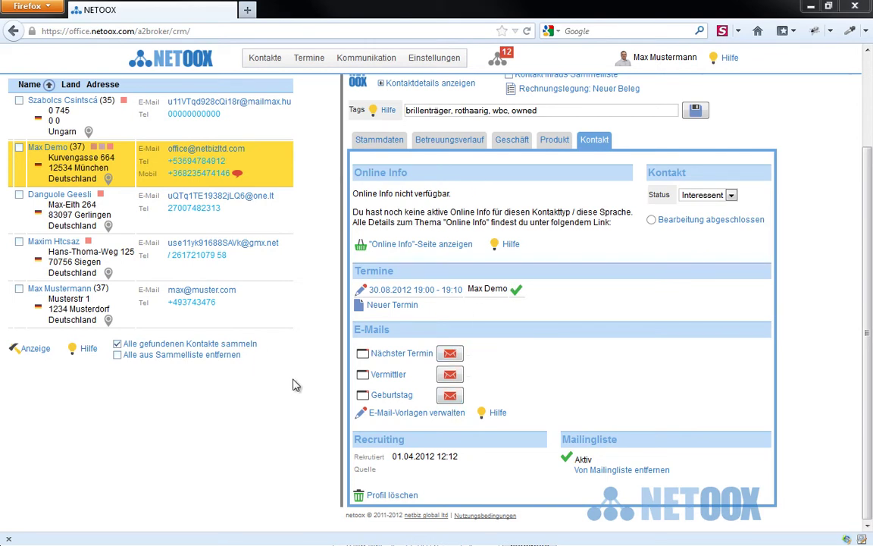
Step: Add the second to fifth contacts in the address book results to the collection list
click(21, 254)
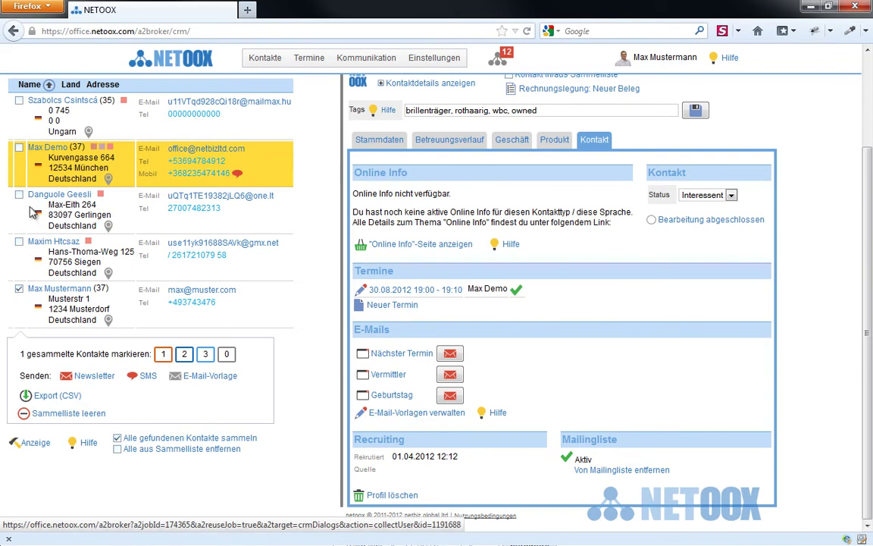
click(19, 147)
click(19, 194)
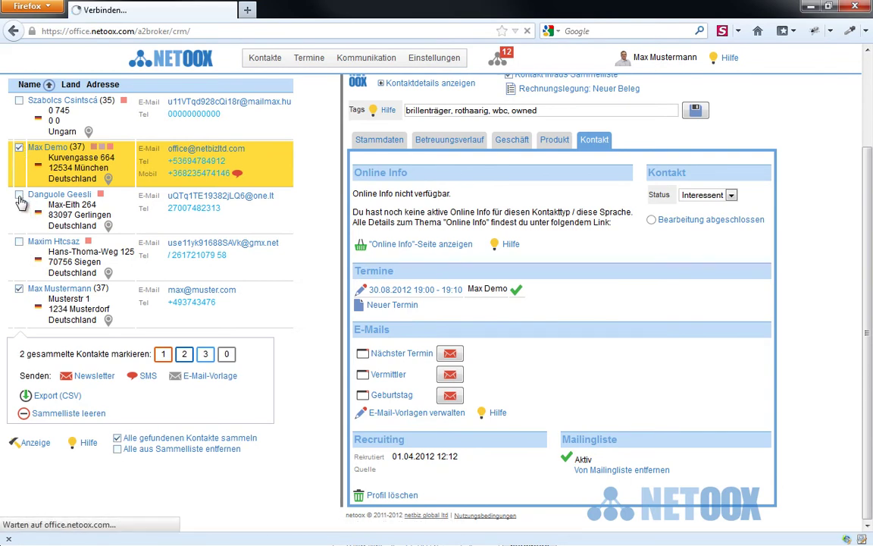
click(20, 242)
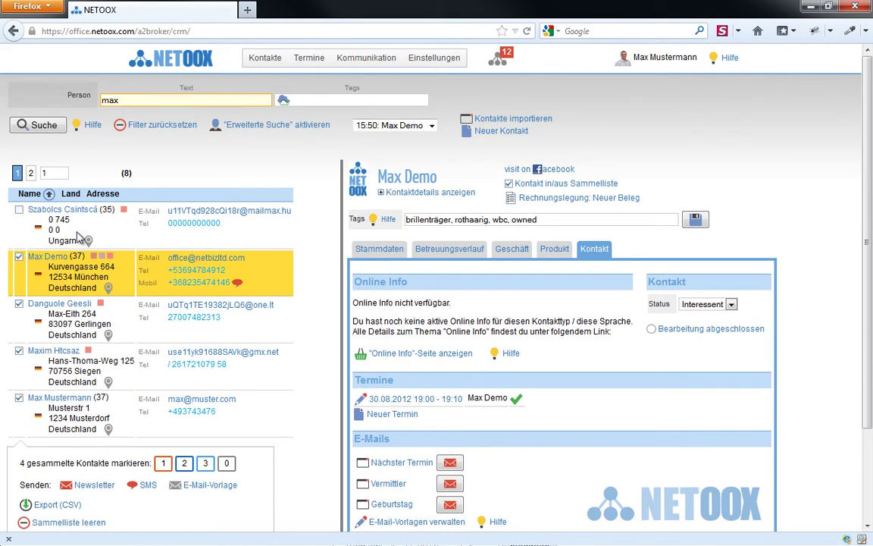
scroll(96, 210, down, 2)
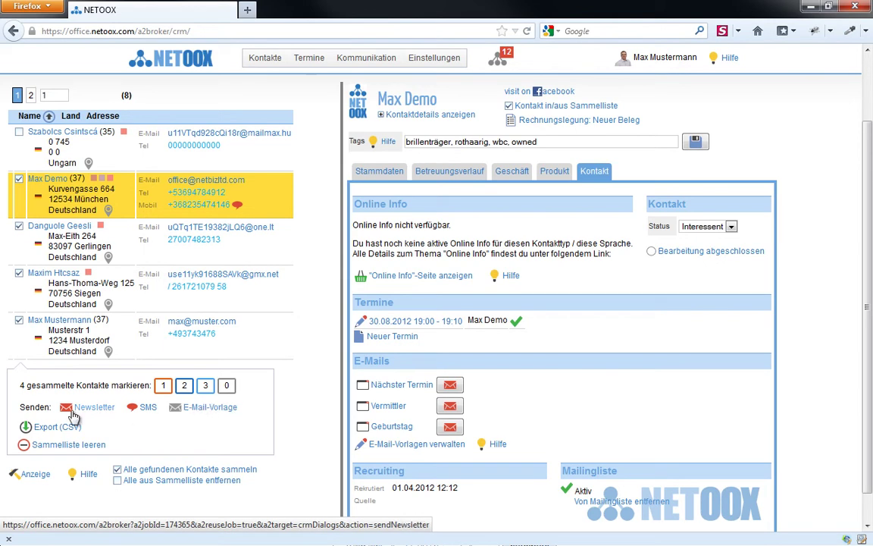
Step: Send the "Kontakt: Geburtstag (Deutsch)" e-mail template with the subject "Alles Gute zum Geburtstag!" to the collected contacts
click(212, 407)
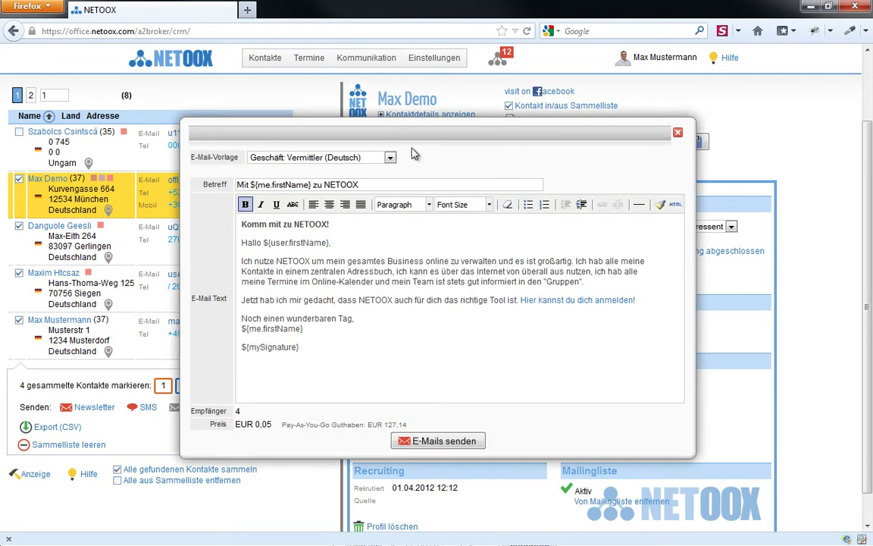
click(390, 157)
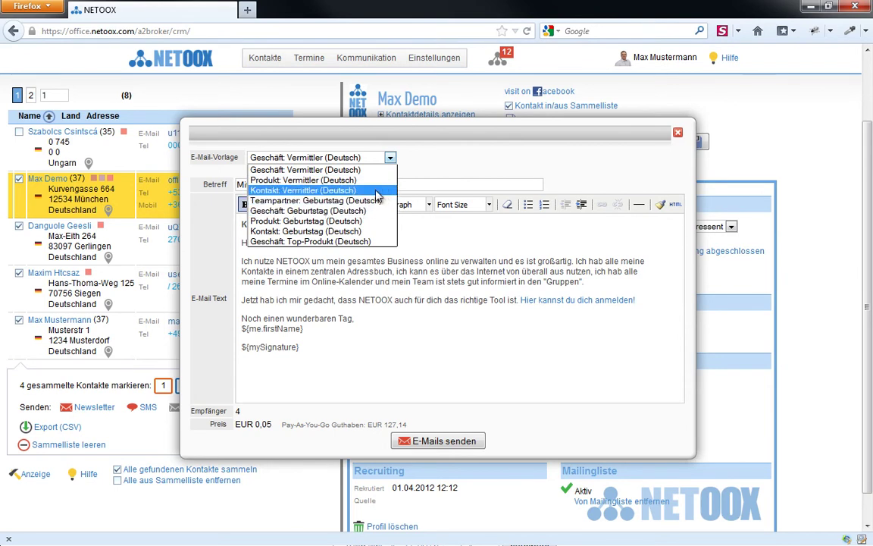
click(335, 231)
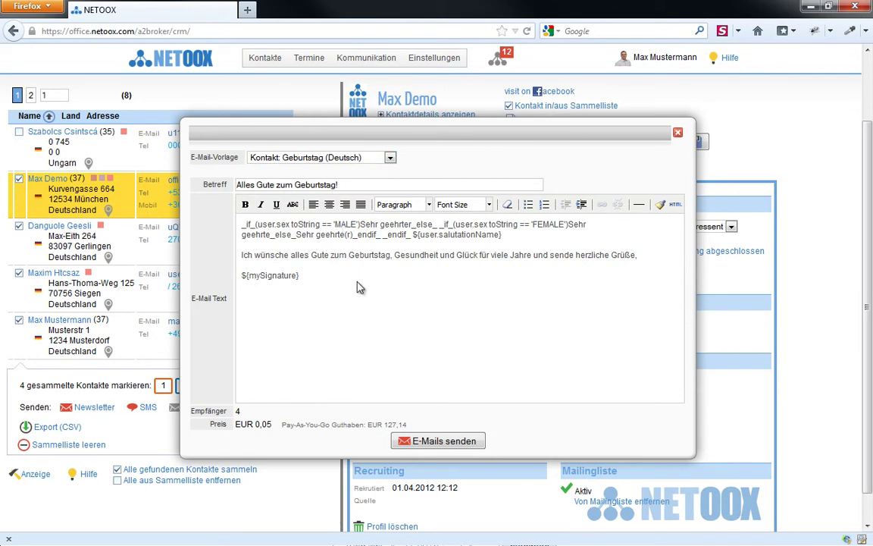
click(350, 186)
click(445, 448)
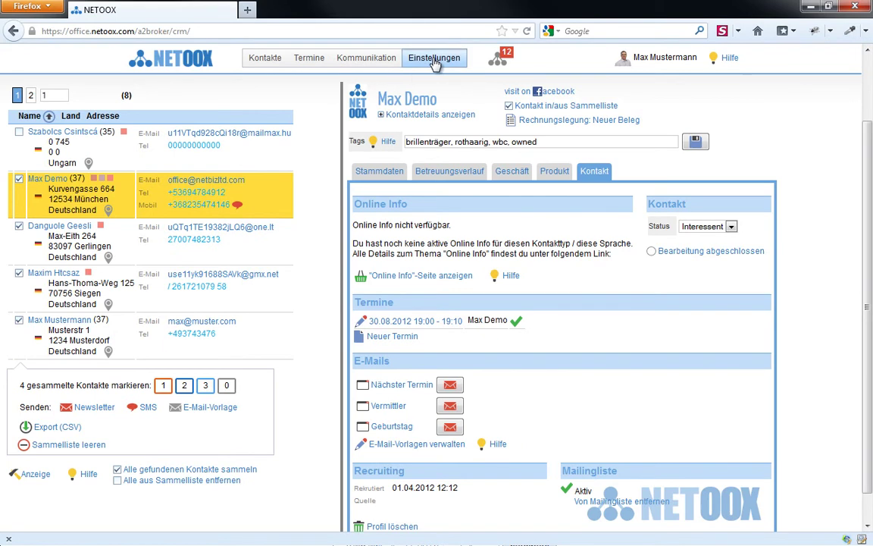
Step: Open the Recruiting page in the account settings
click(437, 64)
click(443, 78)
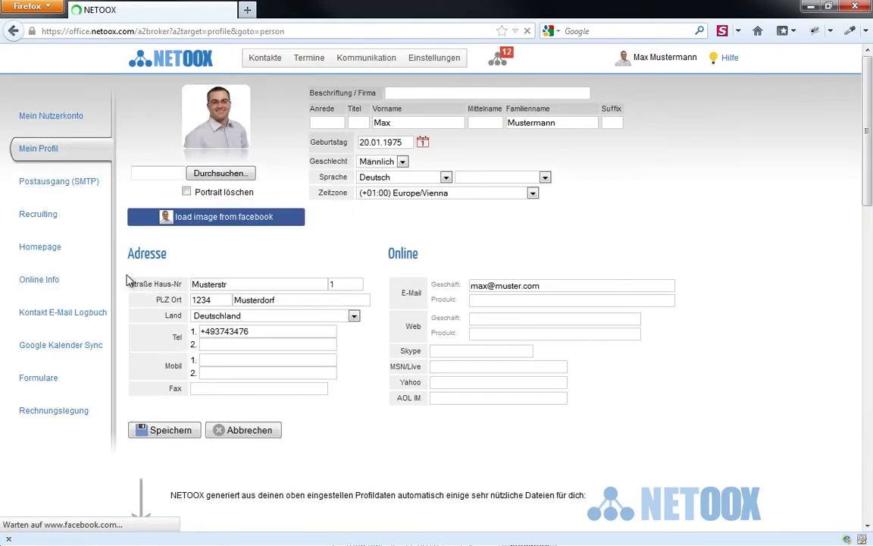
click(42, 216)
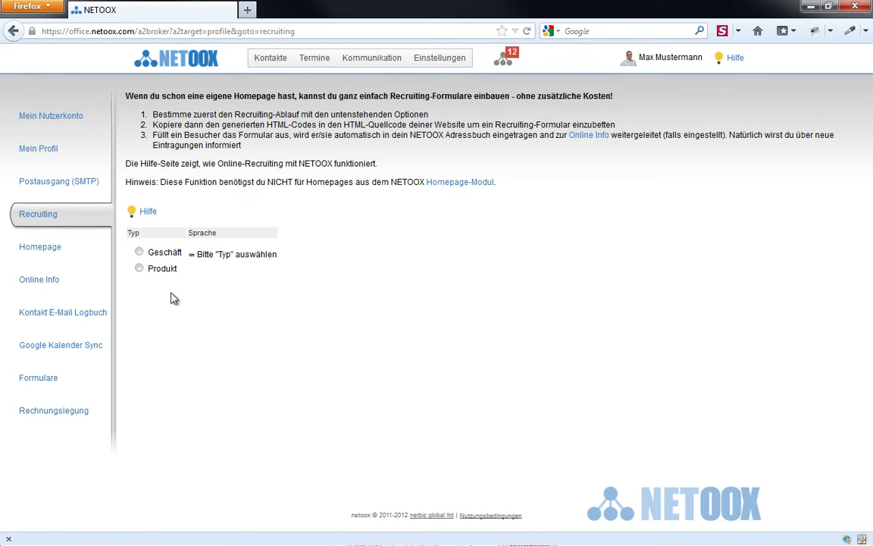
Step: Set the recruiting form to type Produkt and language Englisch with Opt-In as its target
click(140, 268)
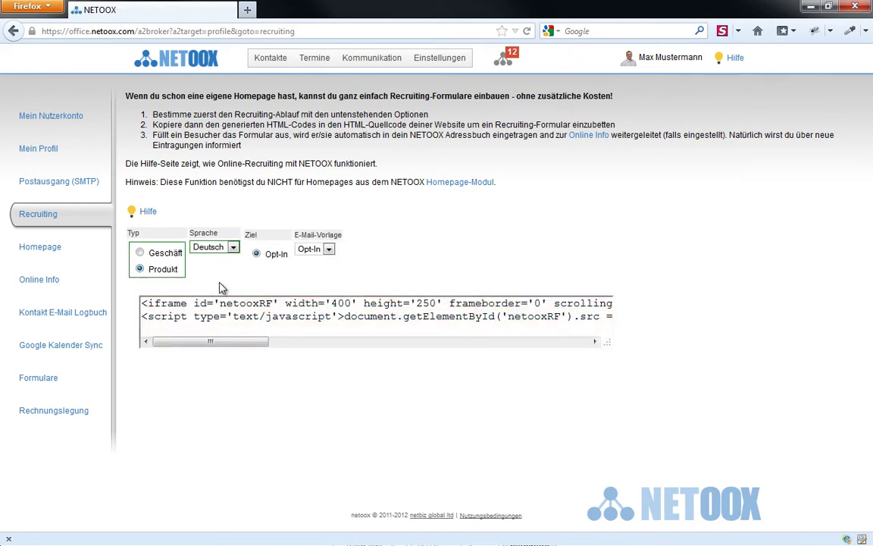
click(233, 247)
click(233, 247)
click(233, 247)
click(233, 247)
click(319, 260)
click(256, 253)
click(231, 249)
click(209, 270)
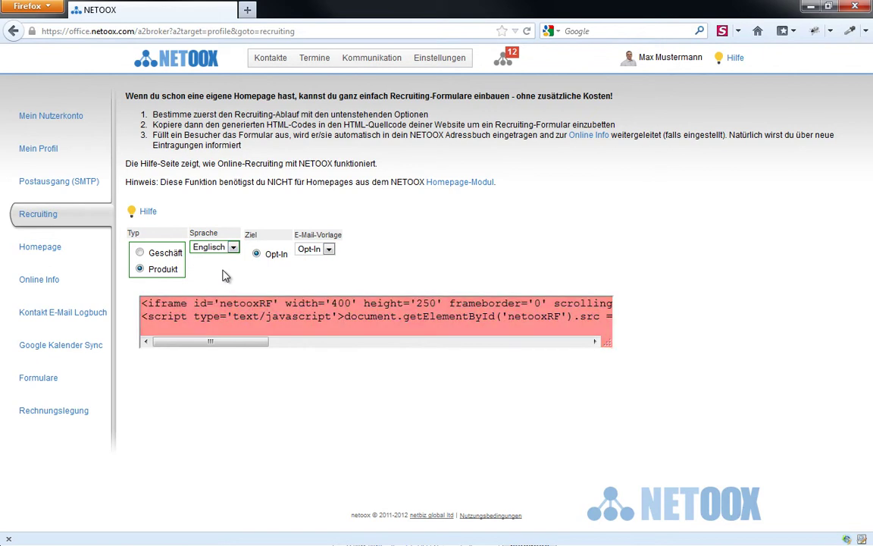
Step: Configure the recruiting form as Geschäft with target Online Info, template Online Info Geschäft and Meine neue Geschäftspräsentation, and select its generated HTML code
click(167, 256)
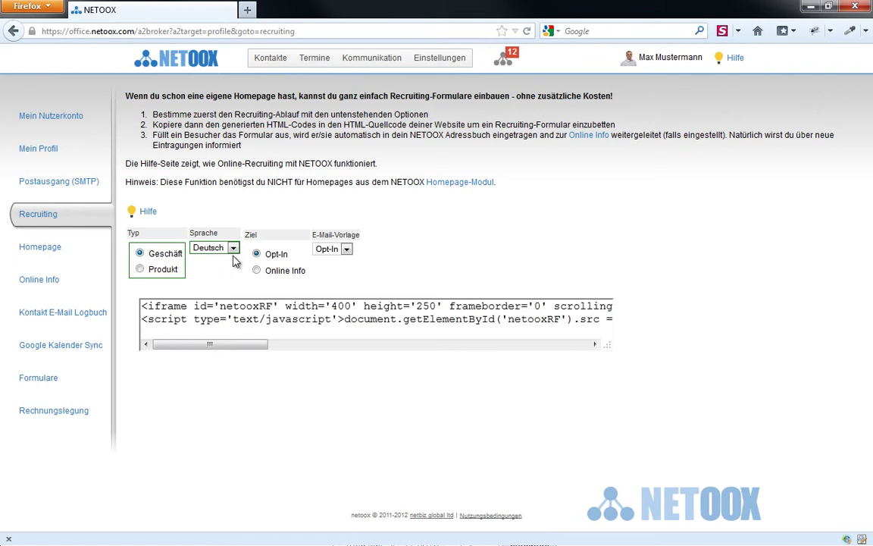
click(257, 271)
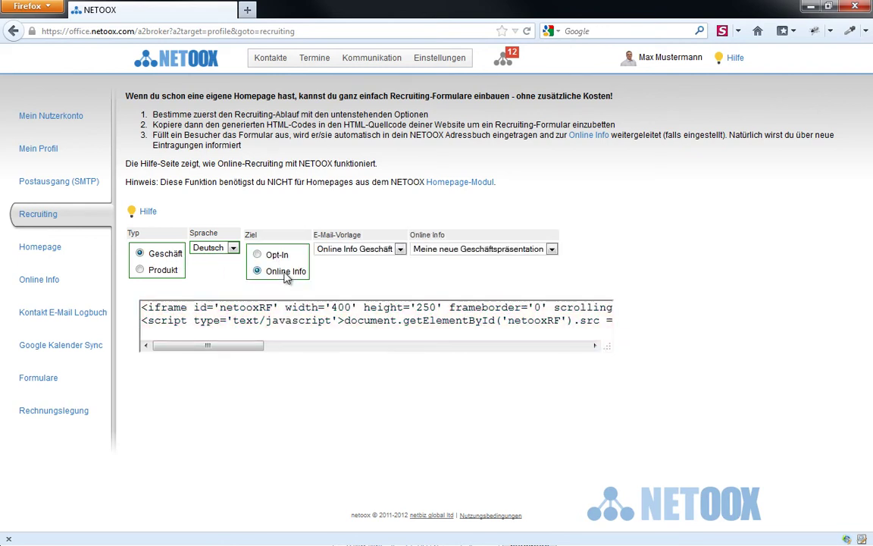
click(391, 250)
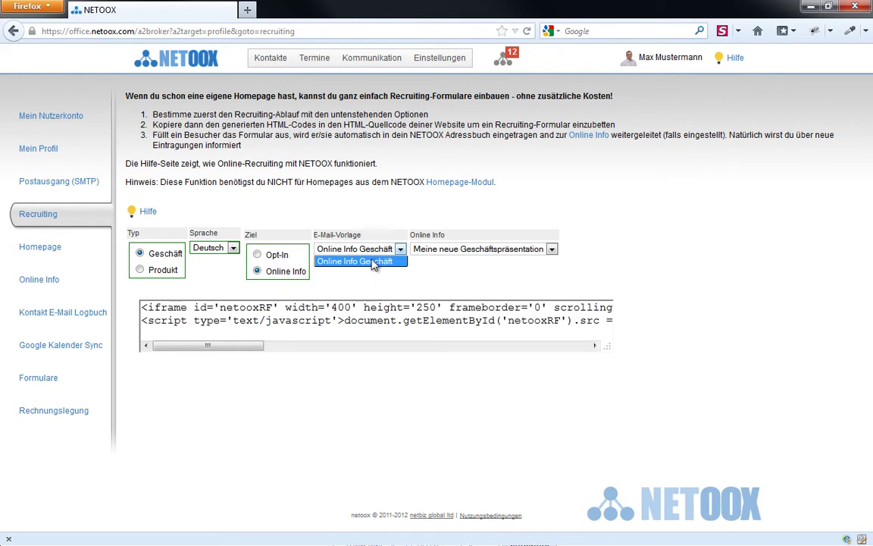
click(372, 264)
click(466, 249)
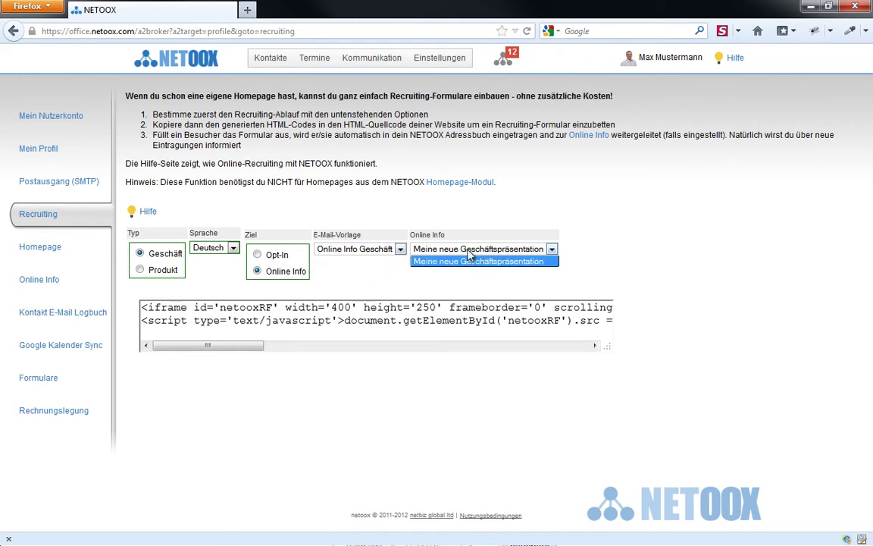
click(469, 255)
click(288, 320)
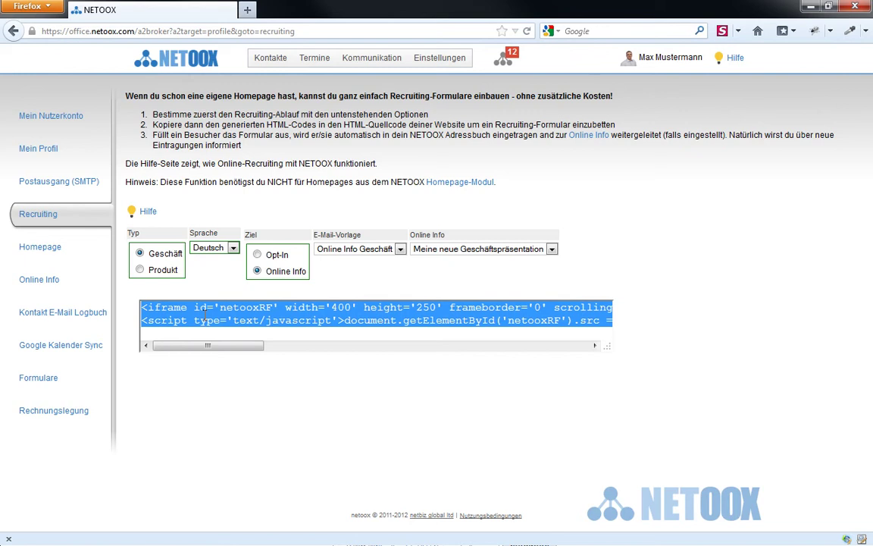
click(348, 249)
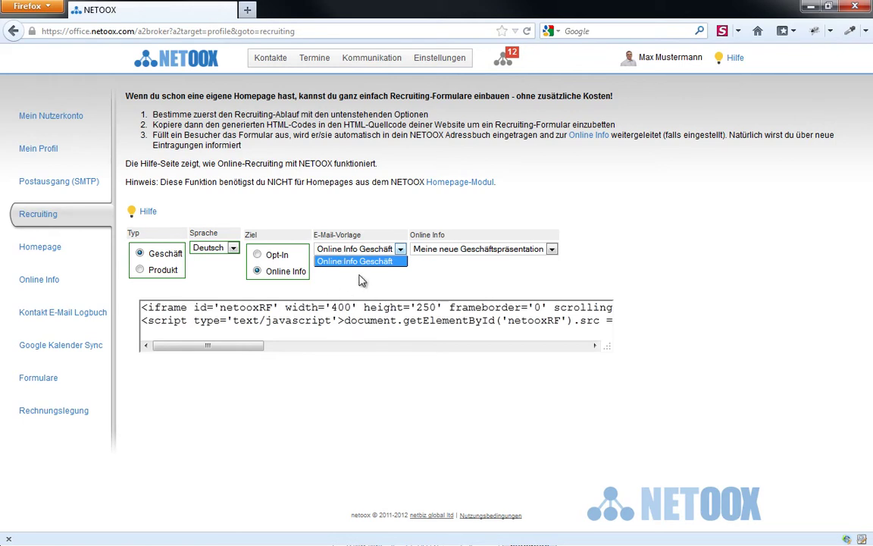
click(55, 256)
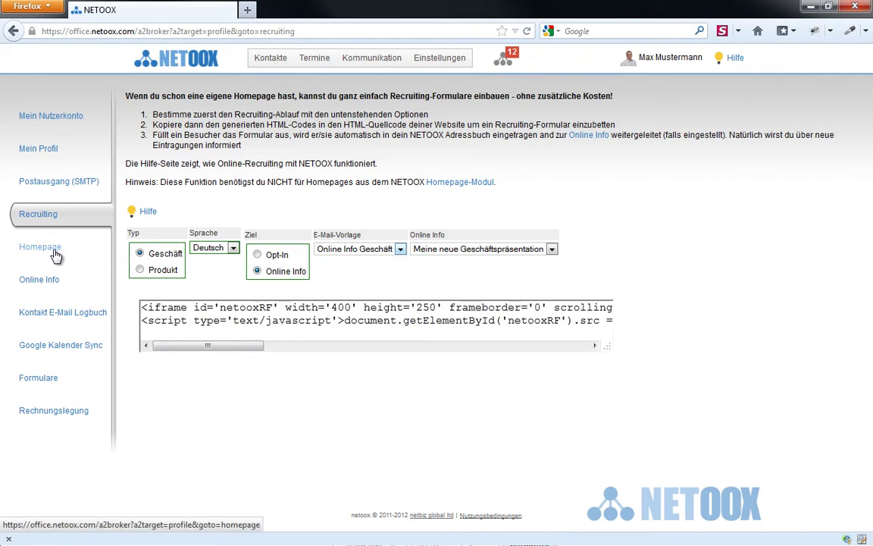
Step: Set the recruiting target of homepage design 01de to Online Info with the e-mail template Online Info Geschäft, and save it
click(55, 256)
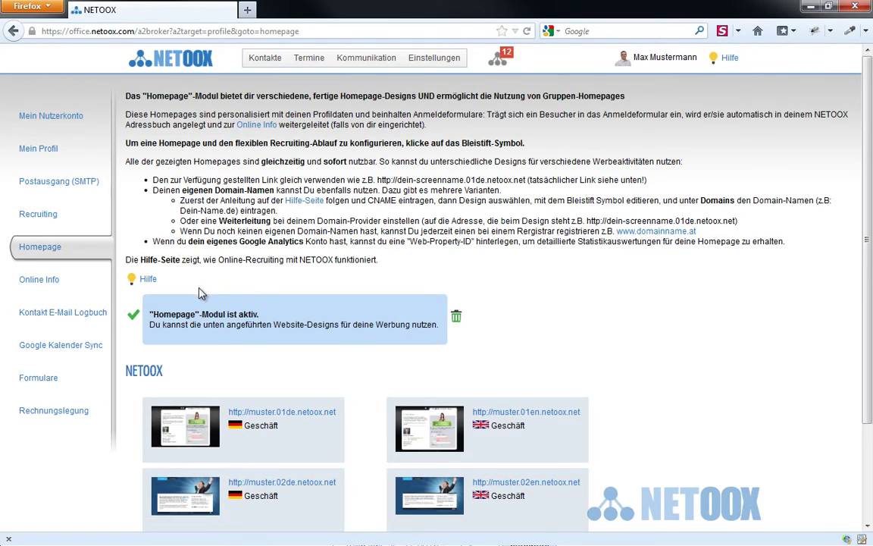
scroll(201, 293, down, 3)
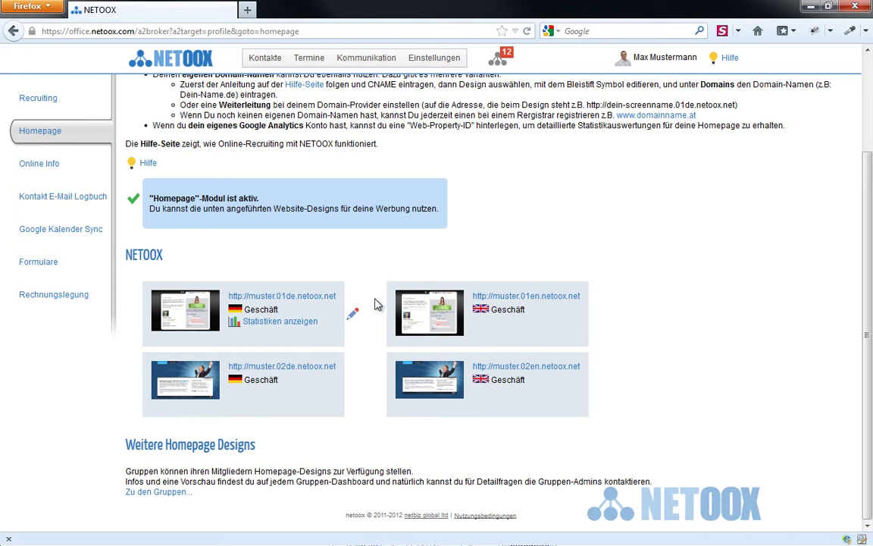
mouse_move(356, 388)
click(356, 320)
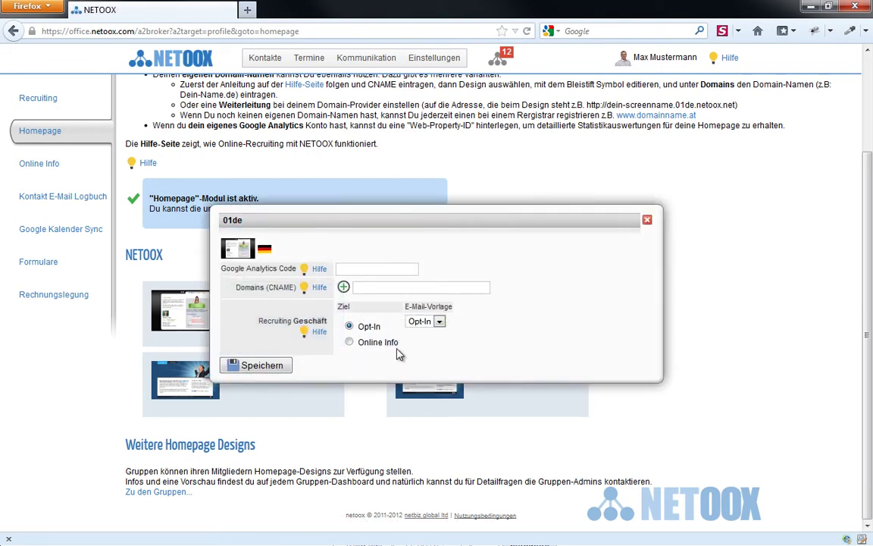
click(390, 346)
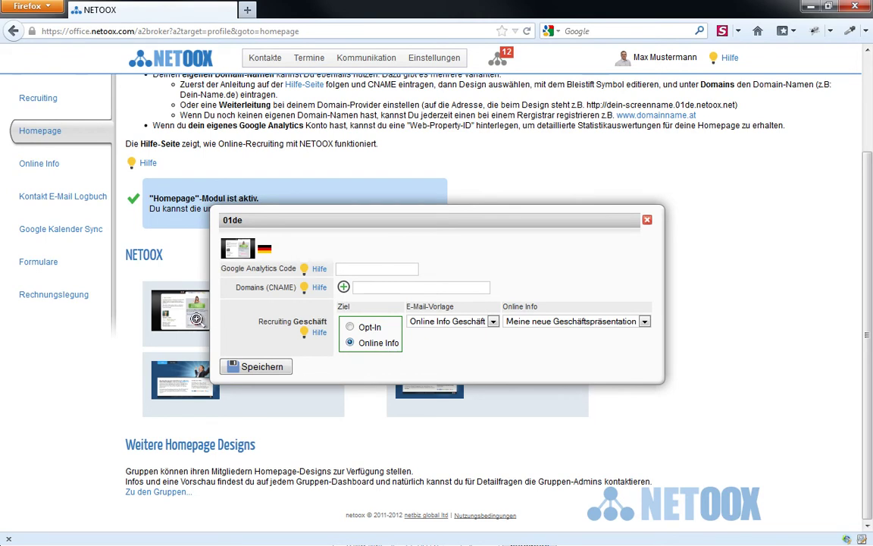
click(470, 322)
click(458, 334)
click(275, 366)
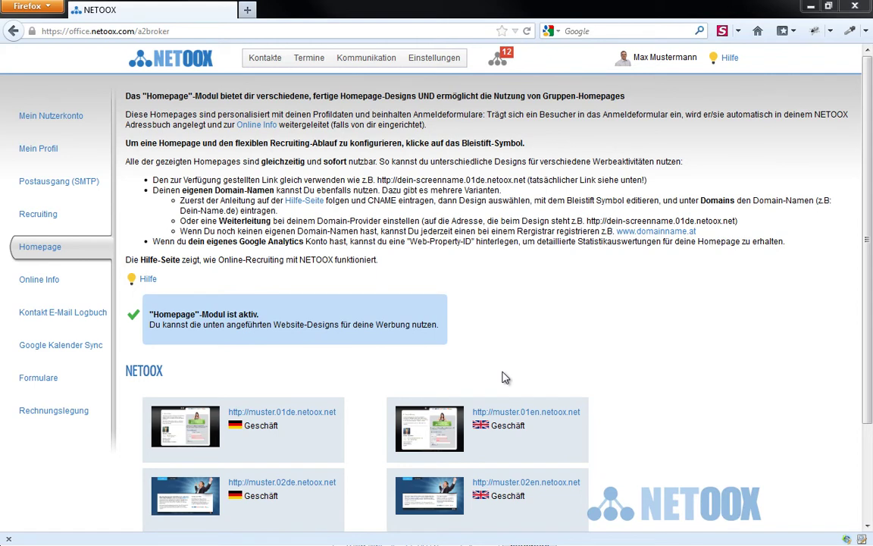
Step: Assign the group e-mail template Short Business Opt-In to homepage design 01en and save it
mouse_move(485, 400)
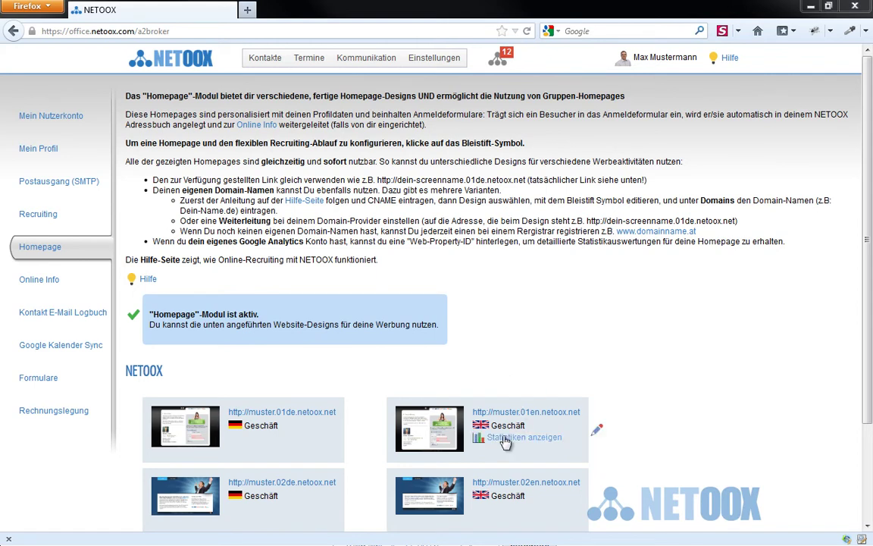
click(599, 432)
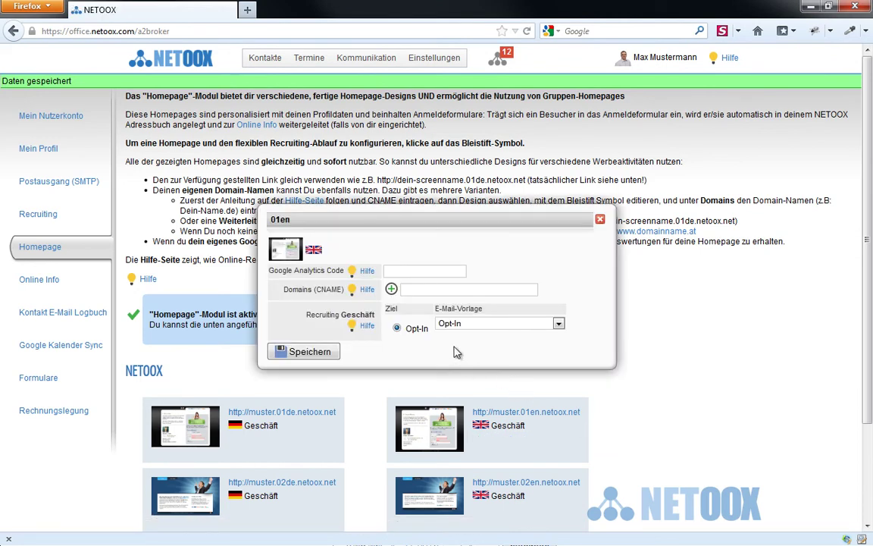
click(455, 324)
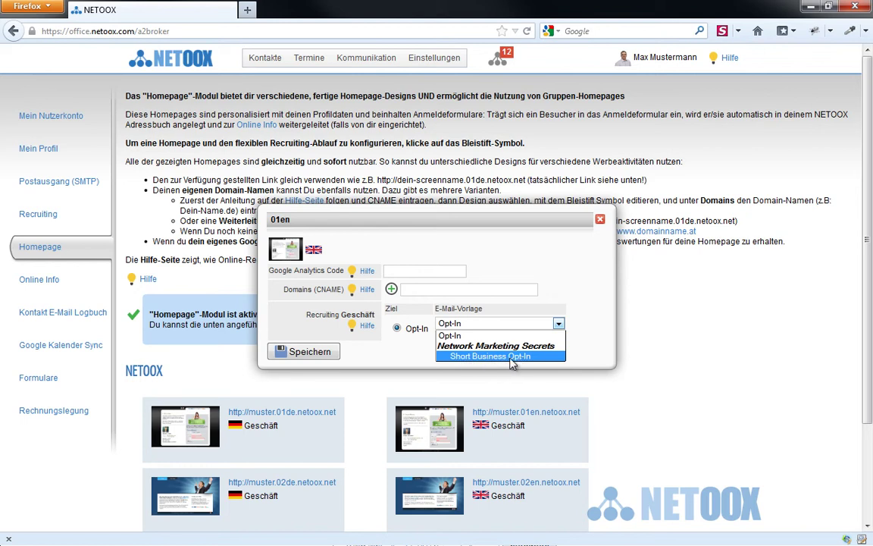
click(512, 362)
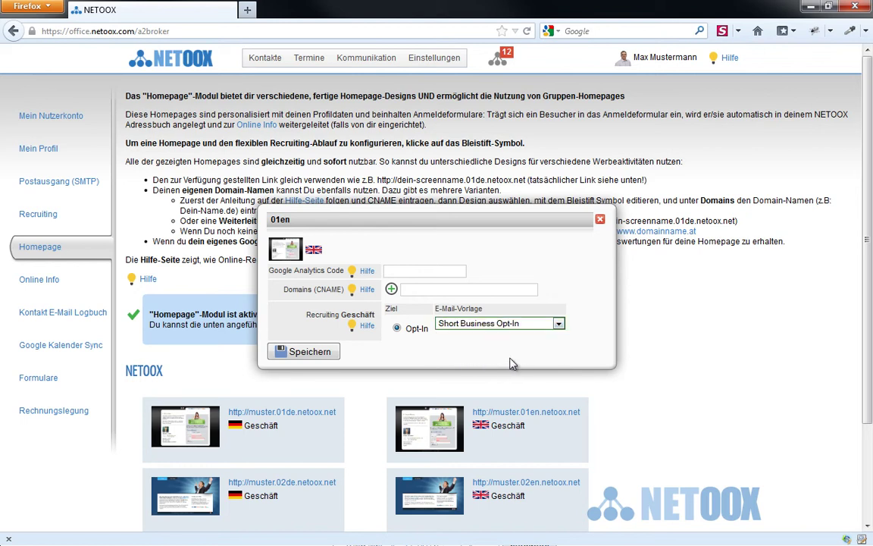
click(330, 358)
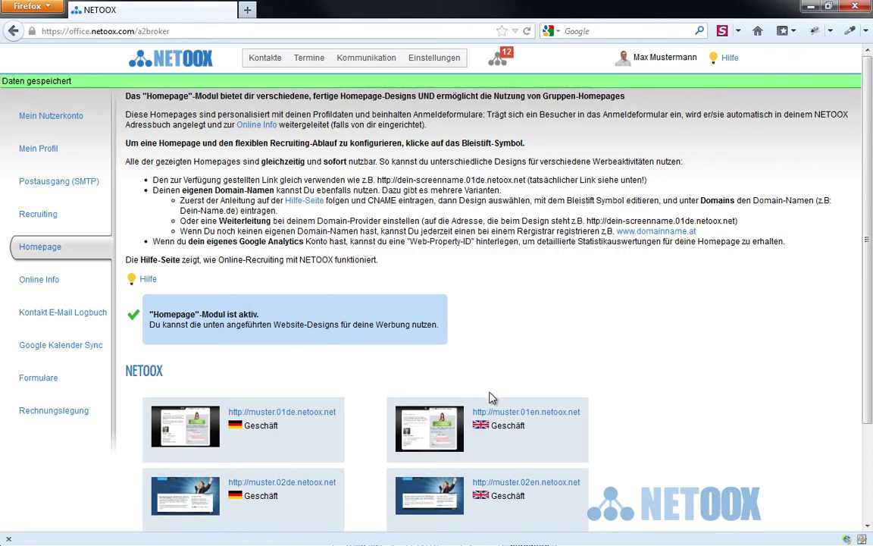
Step: Review the e-mail templates selectable for homepage design 01en and where e-mail templates are managed under Kontakte
mouse_move(493, 419)
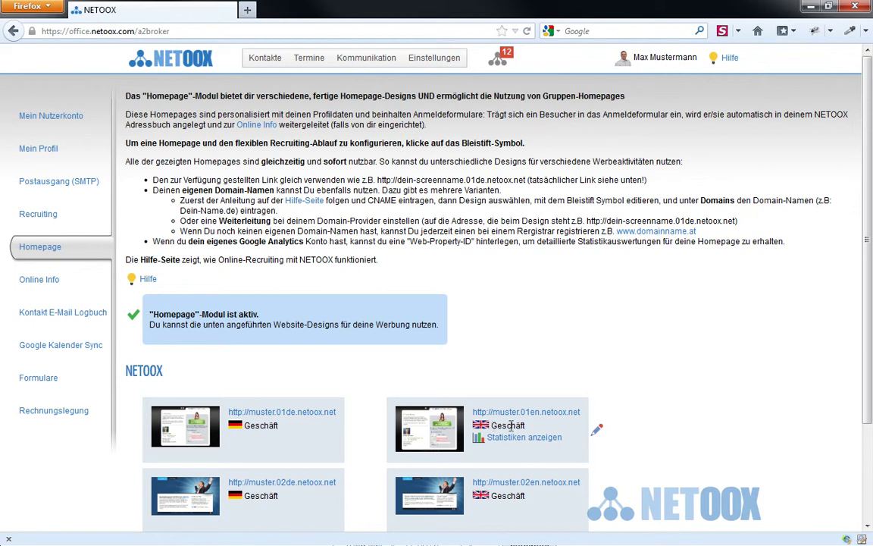
click(597, 430)
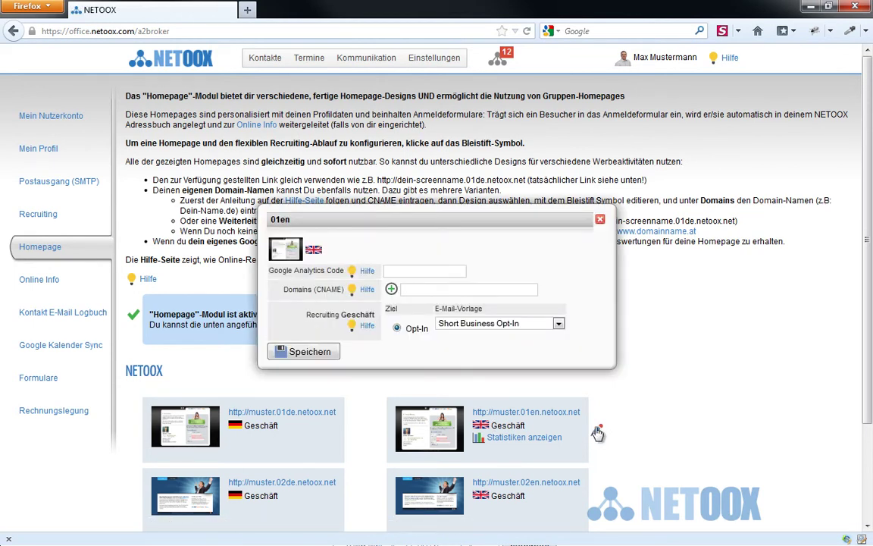
click(494, 326)
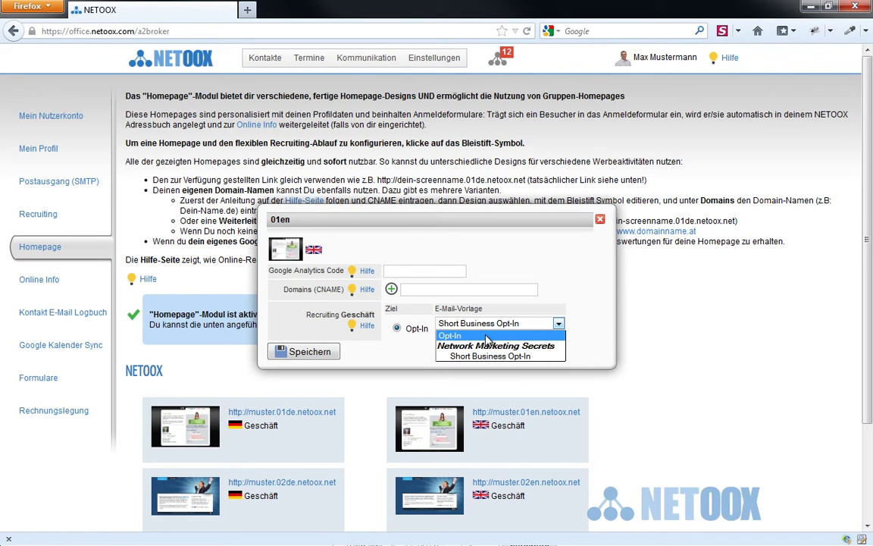
click(262, 58)
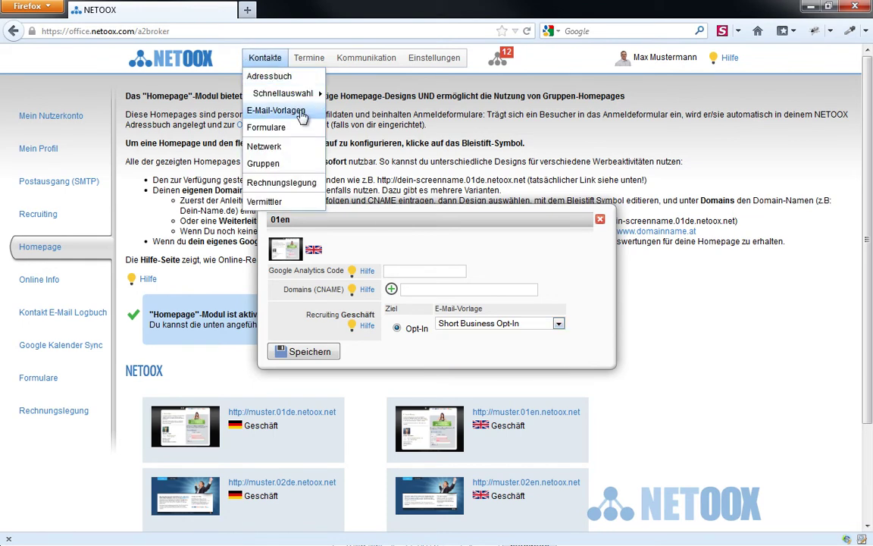
click(496, 323)
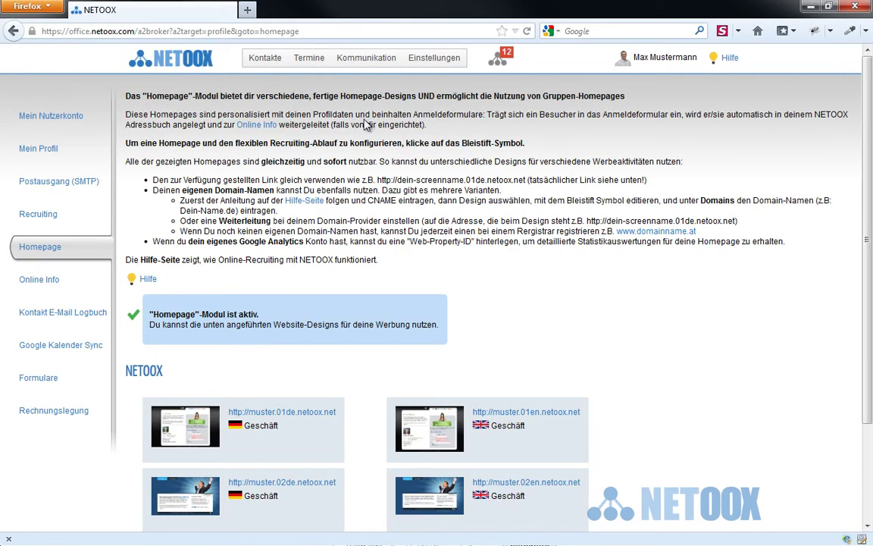
Step: Open the e-mail dialog for the invoice dated 15.08.2012 in the invoicing module and check its selectable e-mail templates
click(256, 58)
click(290, 183)
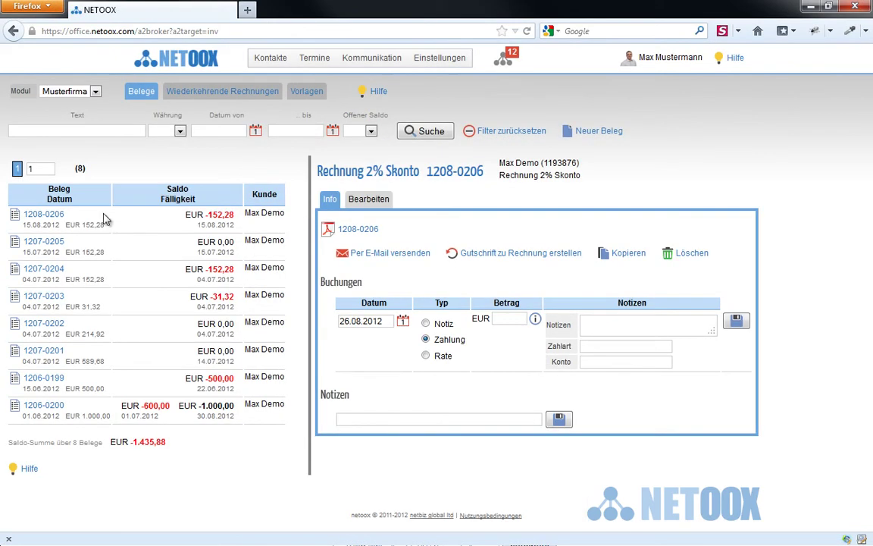
click(53, 217)
click(377, 256)
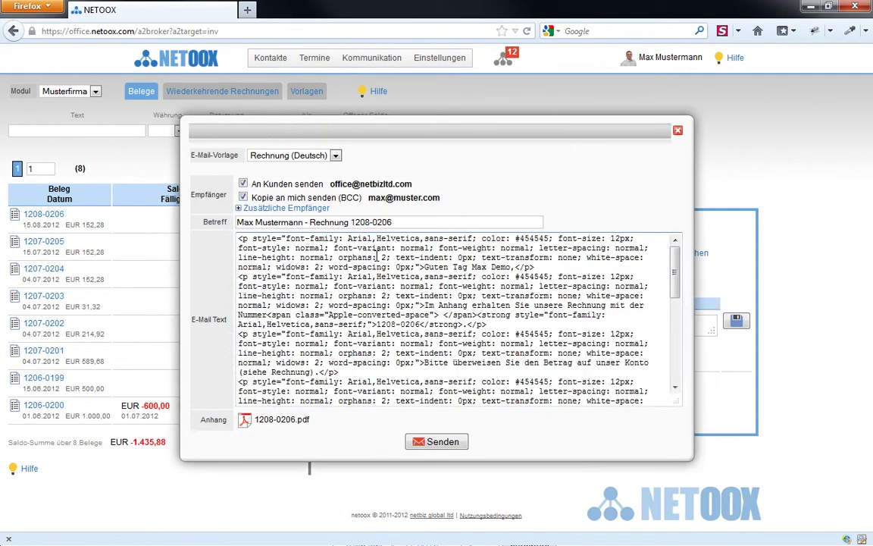
click(335, 156)
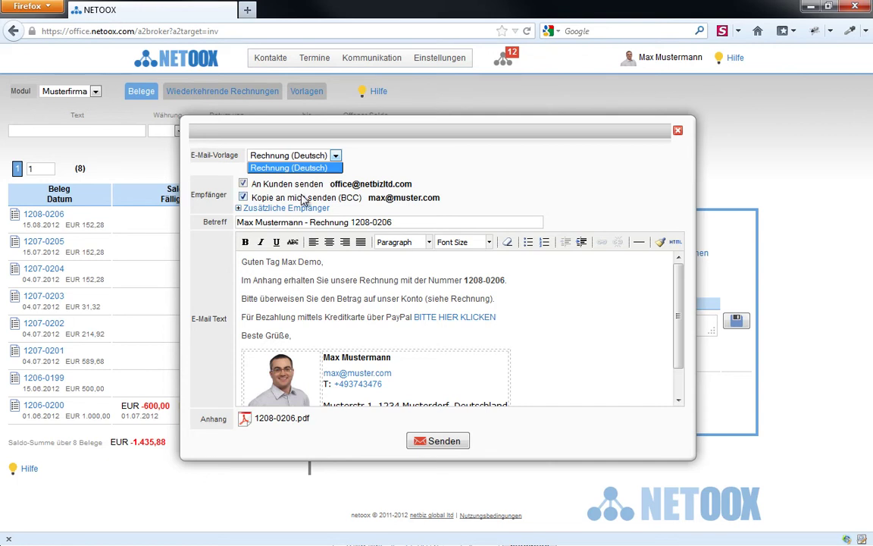
Step: Open the German Rechnung template among the e-mail templates to examine its settings and text
mouse_move(271, 59)
click(299, 110)
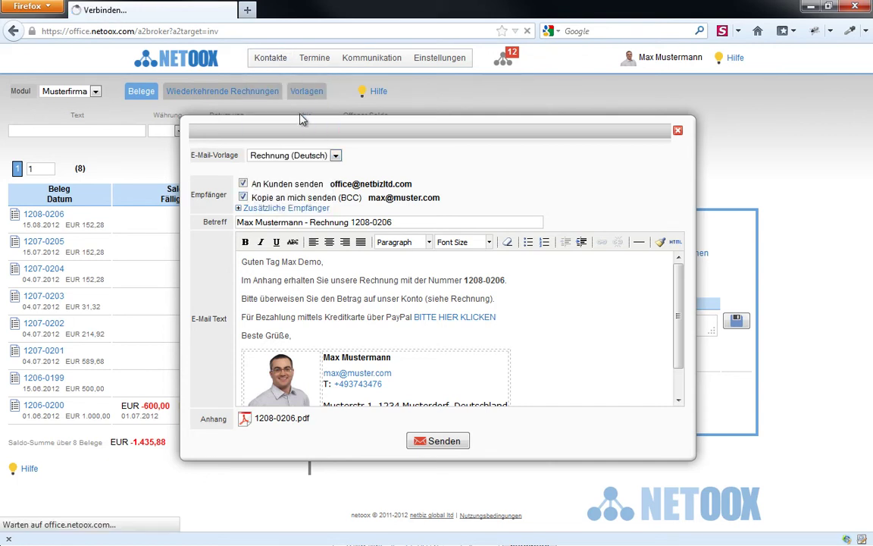
click(106, 311)
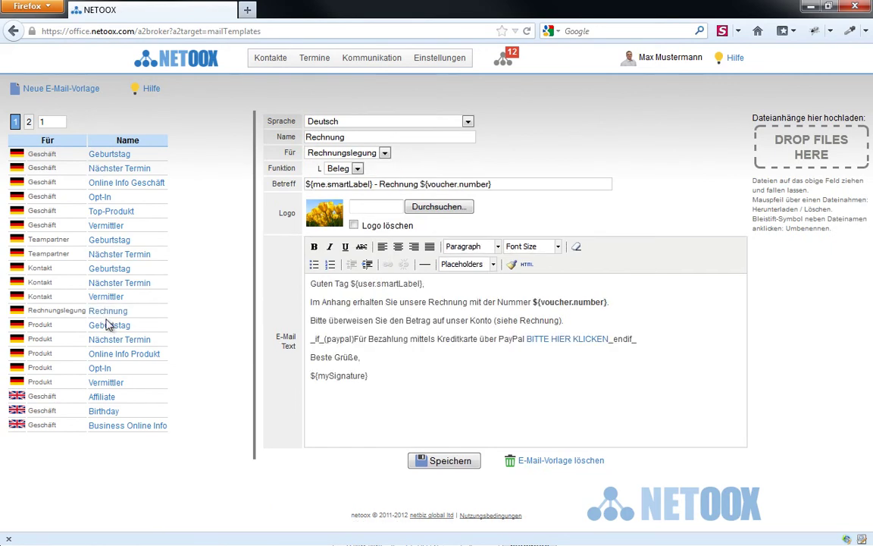
Step: Start a new German e-mail template and name it Zahlungserinnerung
click(82, 89)
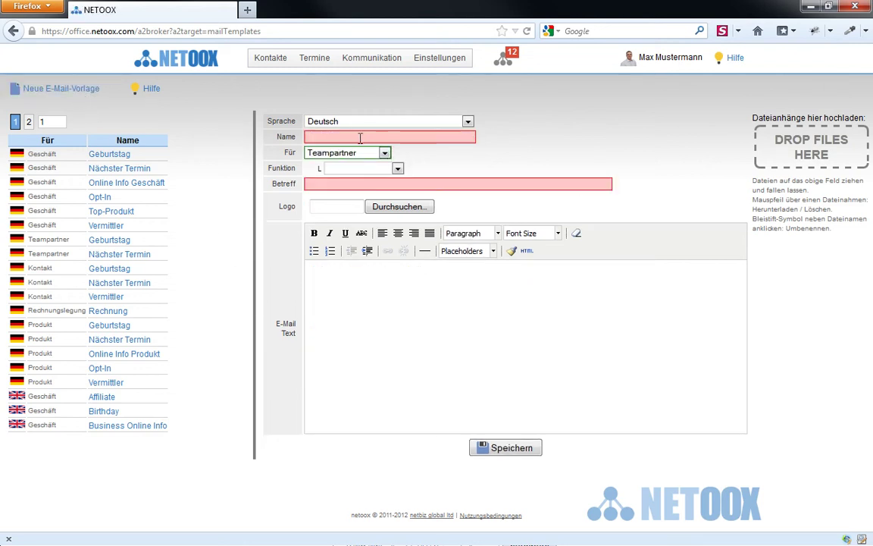
text(Zahlu)
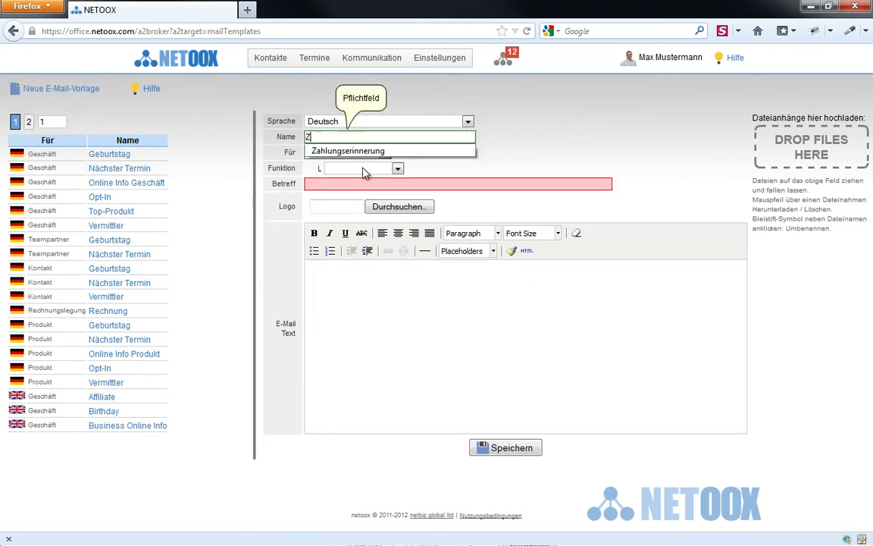
key(BackSpace)
key(BackSpace)
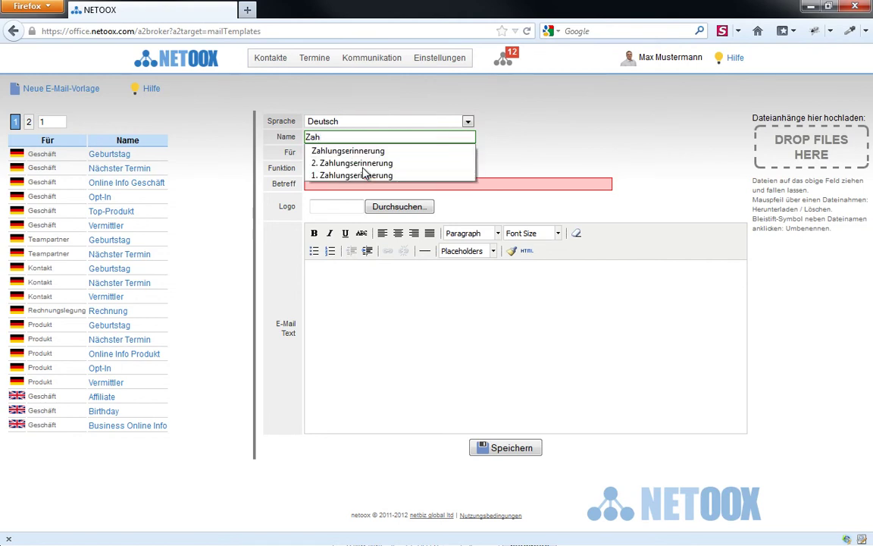
key(Down)
key(Return)
Step: Assign the new template to Rechnungslegung with the function Beleg and set its subject to "1. Zahlungserinnerung"
click(353, 154)
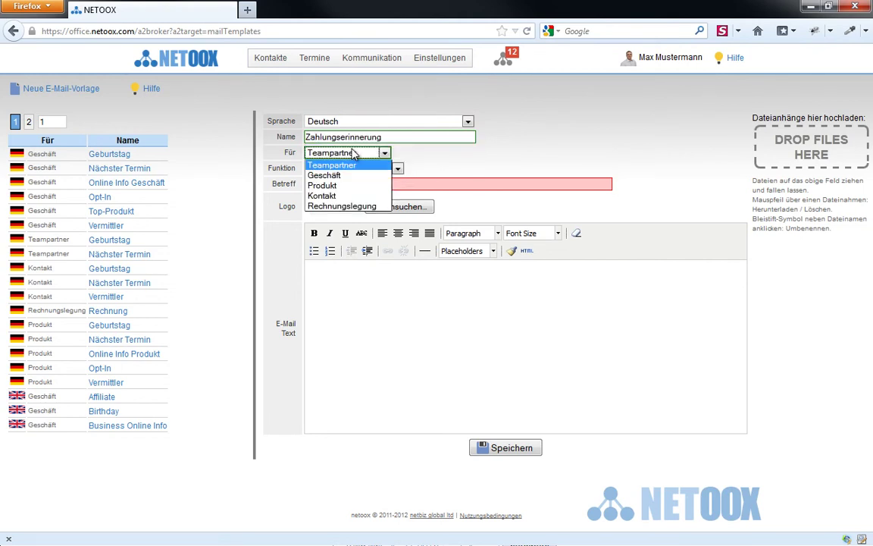
click(340, 206)
click(342, 169)
click(346, 191)
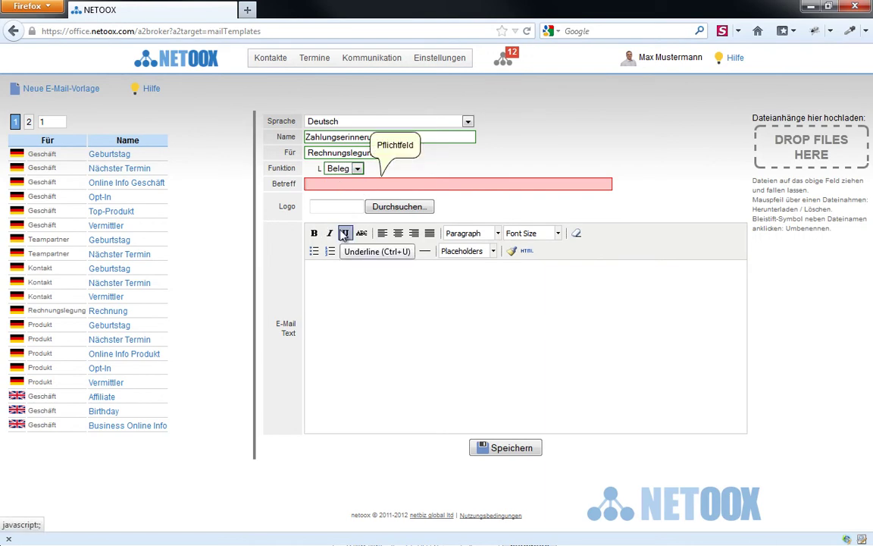
text(1. Zahlungserinnerung)
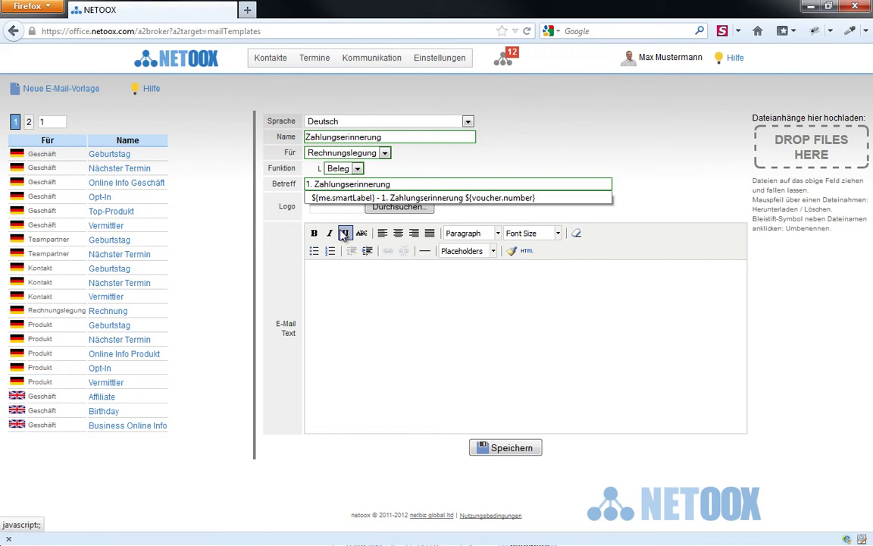
Step: Begin the template's e-mail text with the greeting "Guten Tag,"
click(371, 291)
text(Gu)
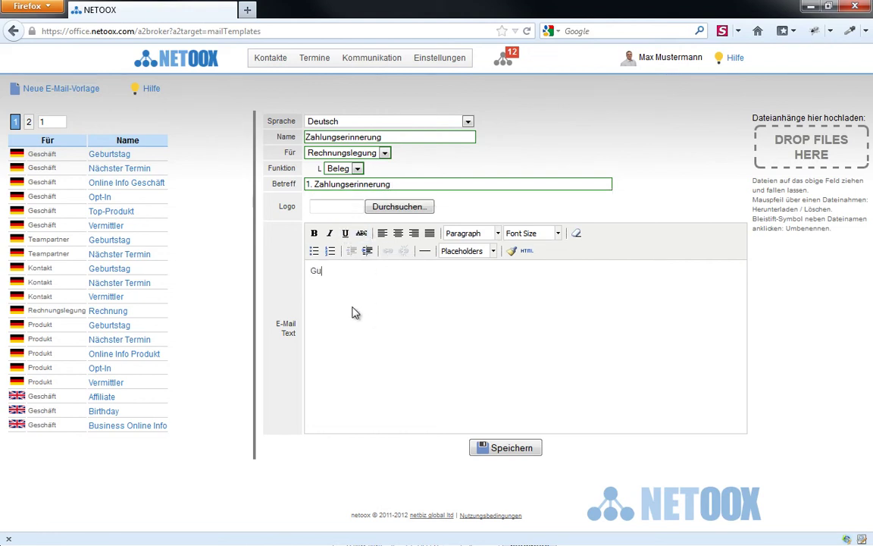
text(ten Ga)
key(BackSpace)
key(BackSpace)
text(Tag.)
Step: Add the paragraph "Anbei unsere Rechnung mit der Bitte um rasche Begleichung." below the greeting
text(Anbei )
text(unsere Rechnung)
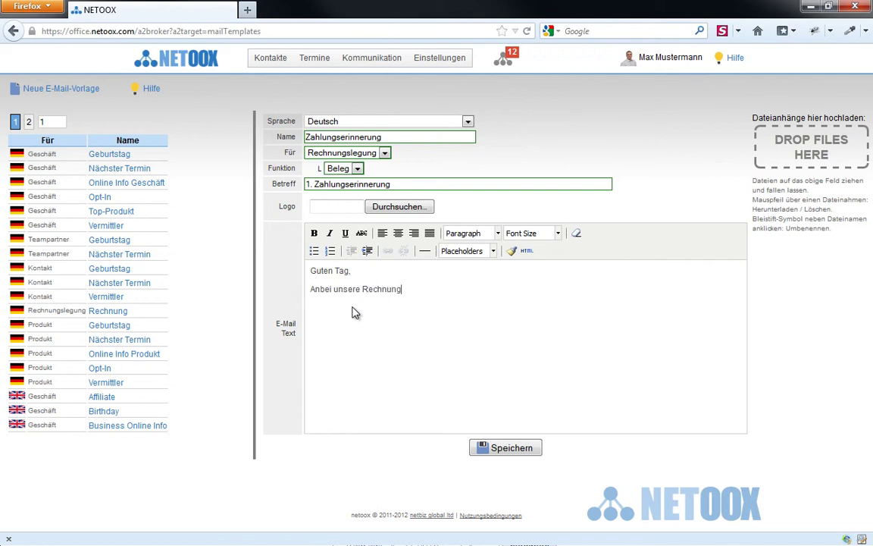
text( f)
key(BackSpace)
text(mit der Bitte um rasche Begleichung.)
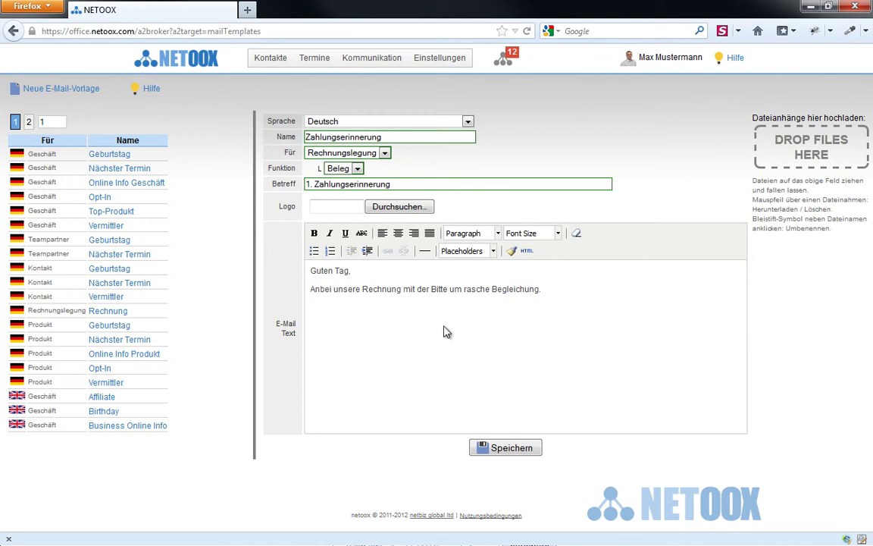
Step: End the text with "Beste Grüße," and the placeholder meine Unterschrift, and save the template
text(Beste Gr)
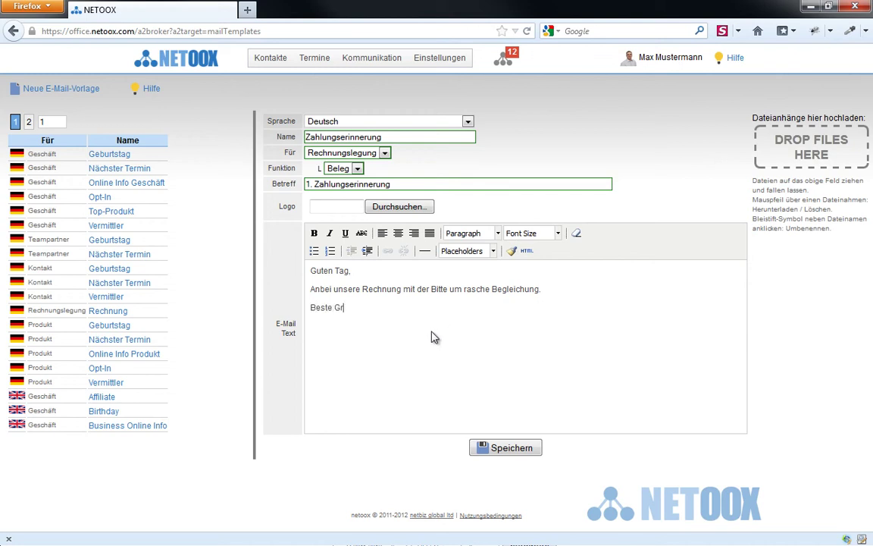
text(üße,)
click(491, 251)
scroll(536, 326, down, 5)
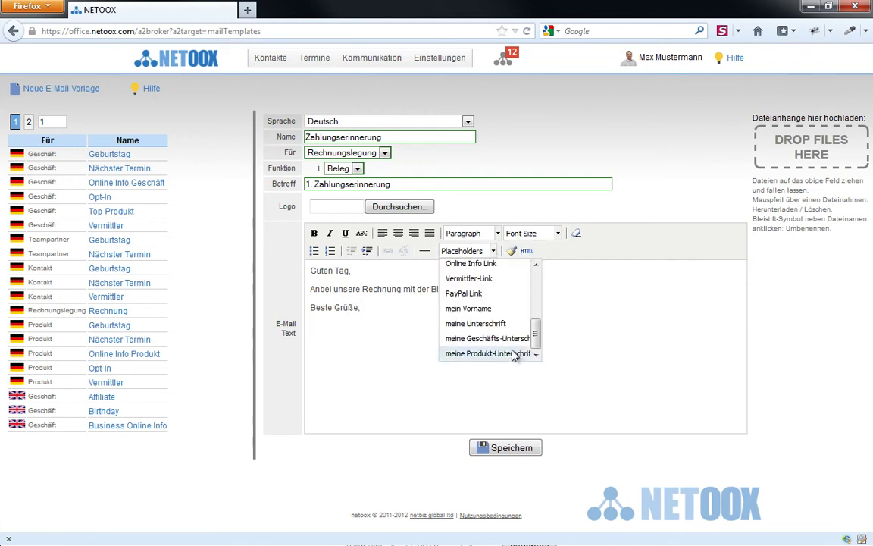
click(468, 323)
click(510, 449)
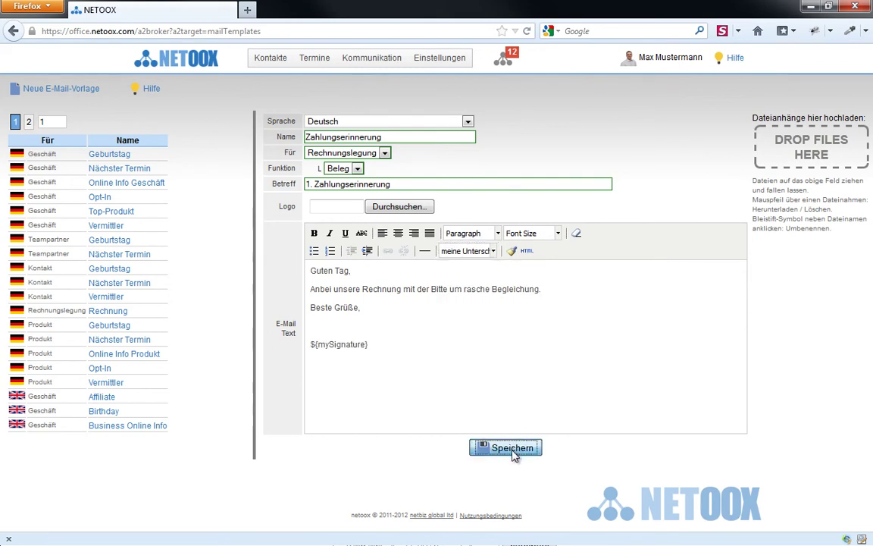
Step: Prepare an e-mail for the invoice dated 15.08.2012 with the template Zahlungserinnerung (Deutsch) and review its text
click(273, 60)
click(281, 185)
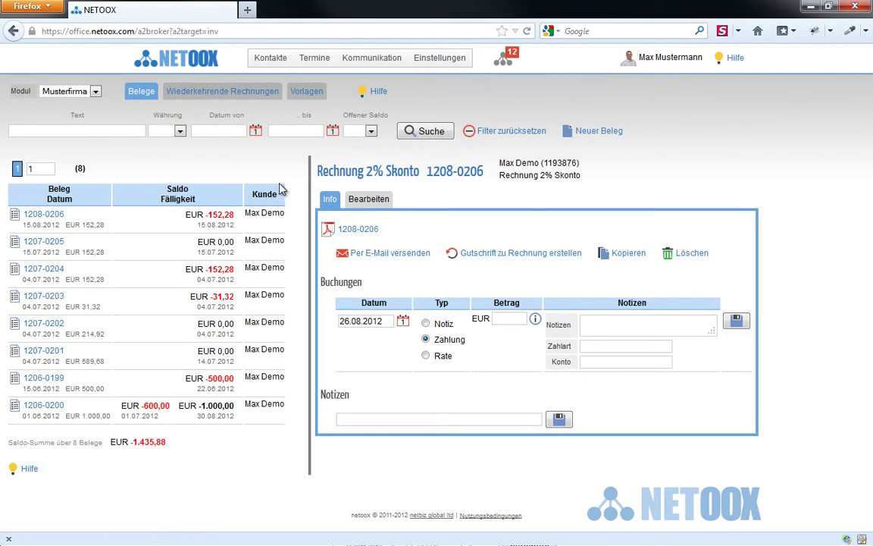
click(385, 254)
click(343, 157)
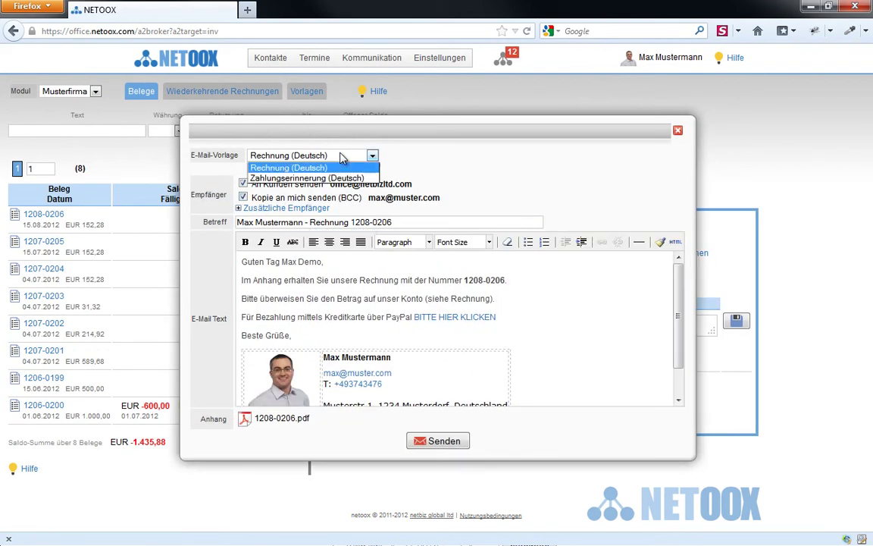
click(327, 179)
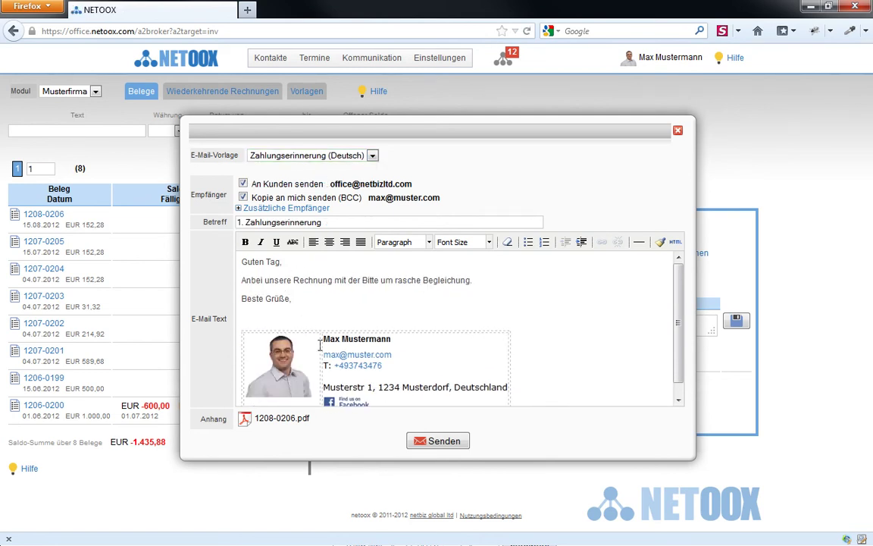
scroll(462, 377, down, 1)
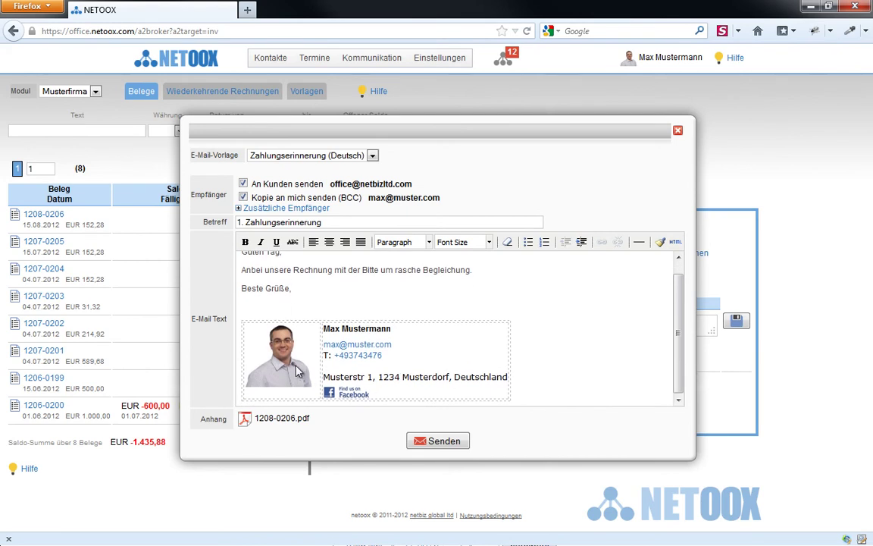
scroll(300, 372, up, 1)
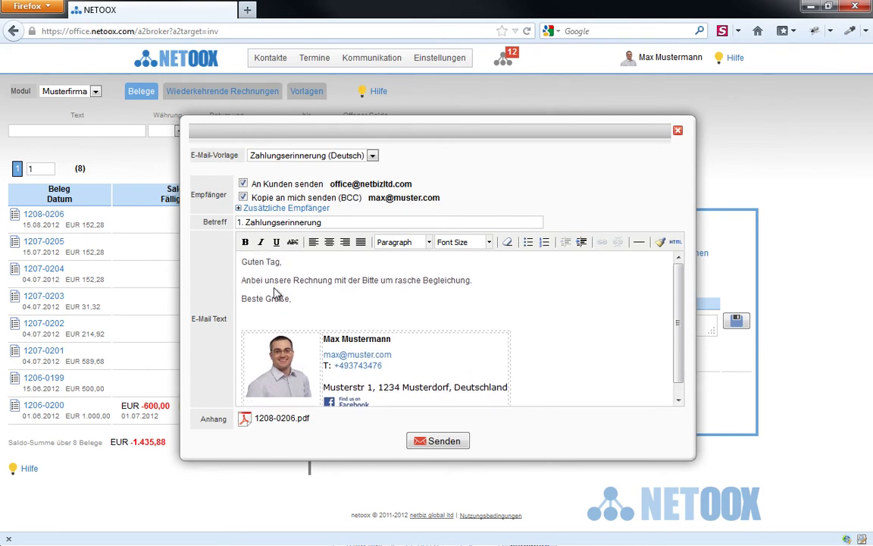
Step: Make "mit der Bitte um rasche Begleichung" bold in the message and send the invoice e-mail
double_click(314, 282)
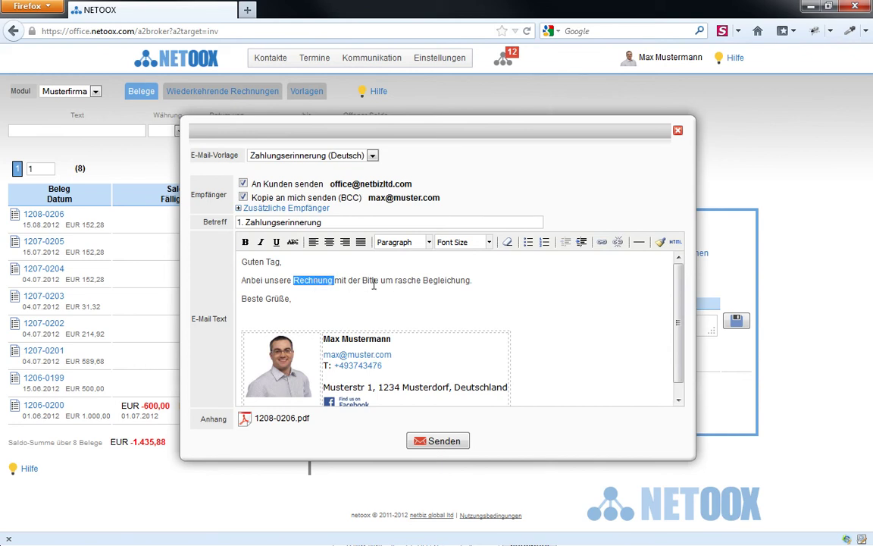
drag(333, 281, 471, 282)
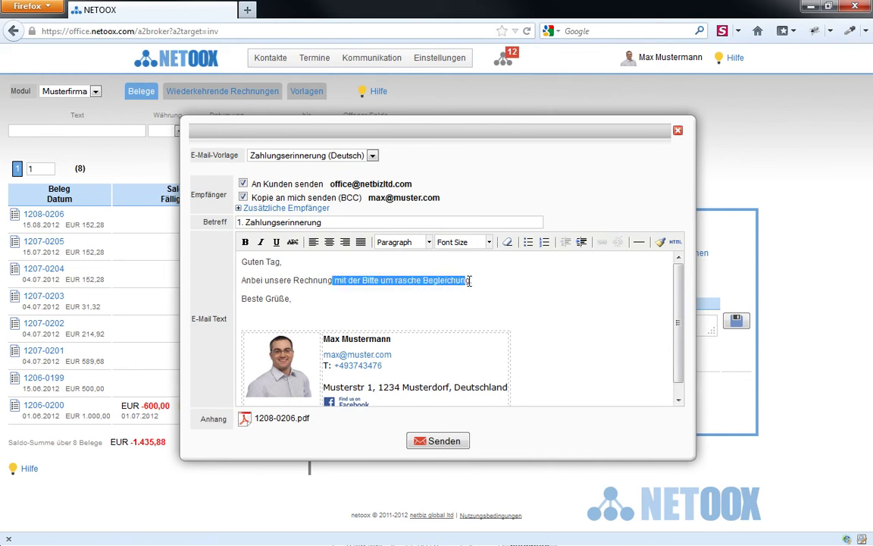
click(245, 242)
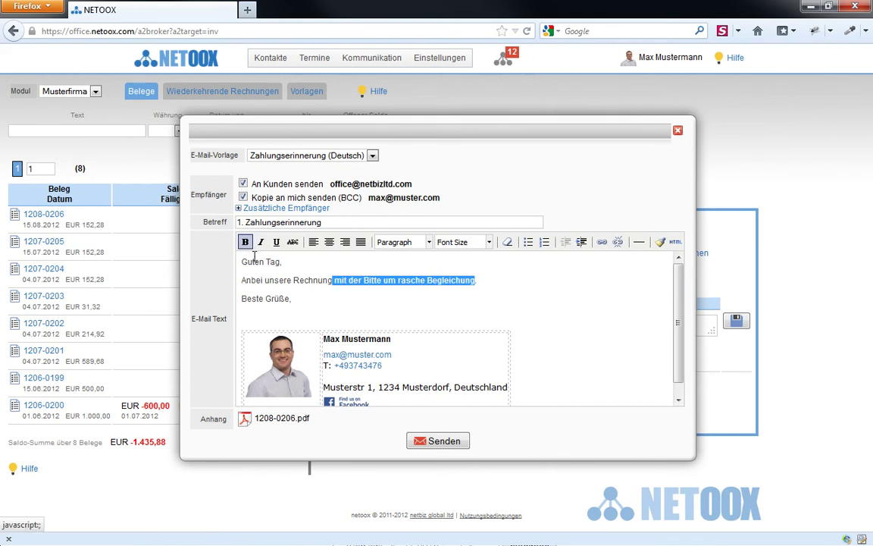
click(294, 298)
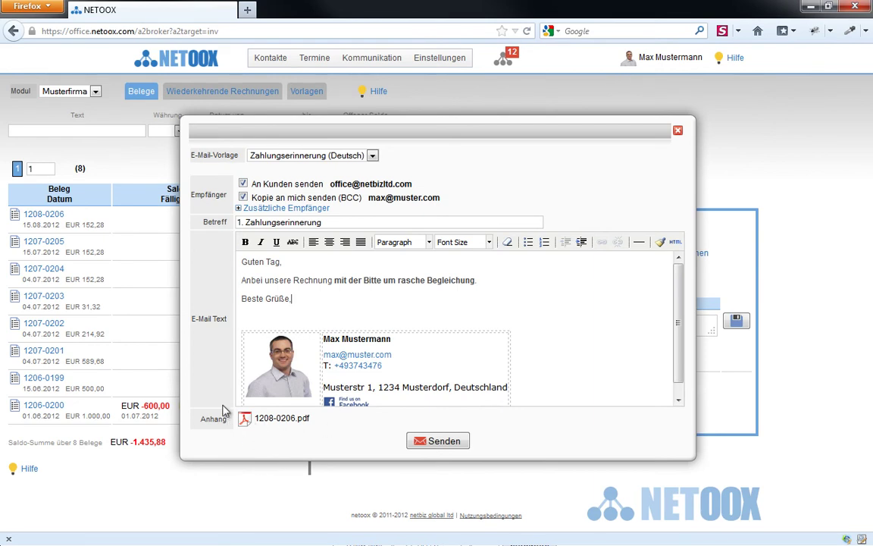
click(452, 441)
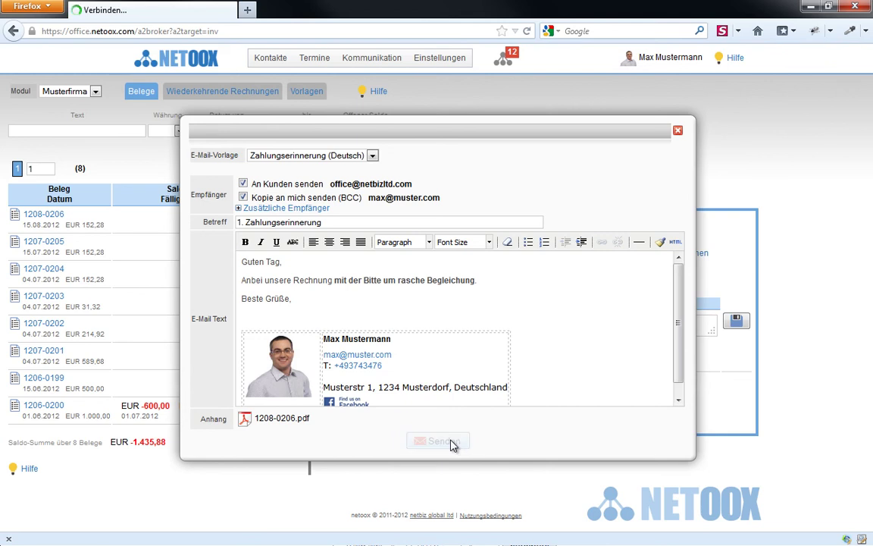